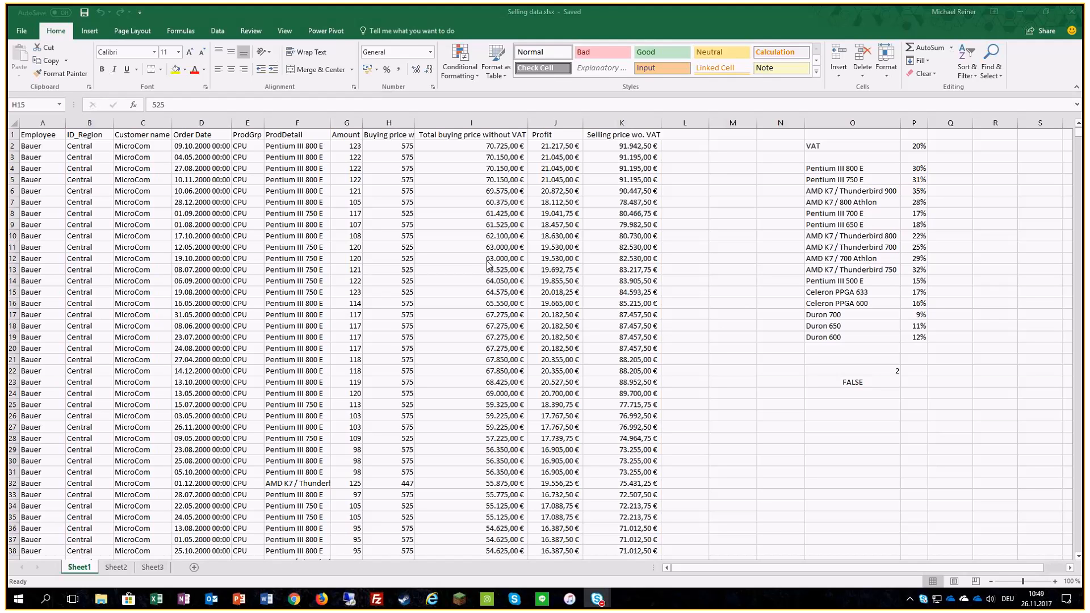
- Examine the sales records on Sheet1, including the formulas for total buying price, profit and selling price
left_click(327, 257)
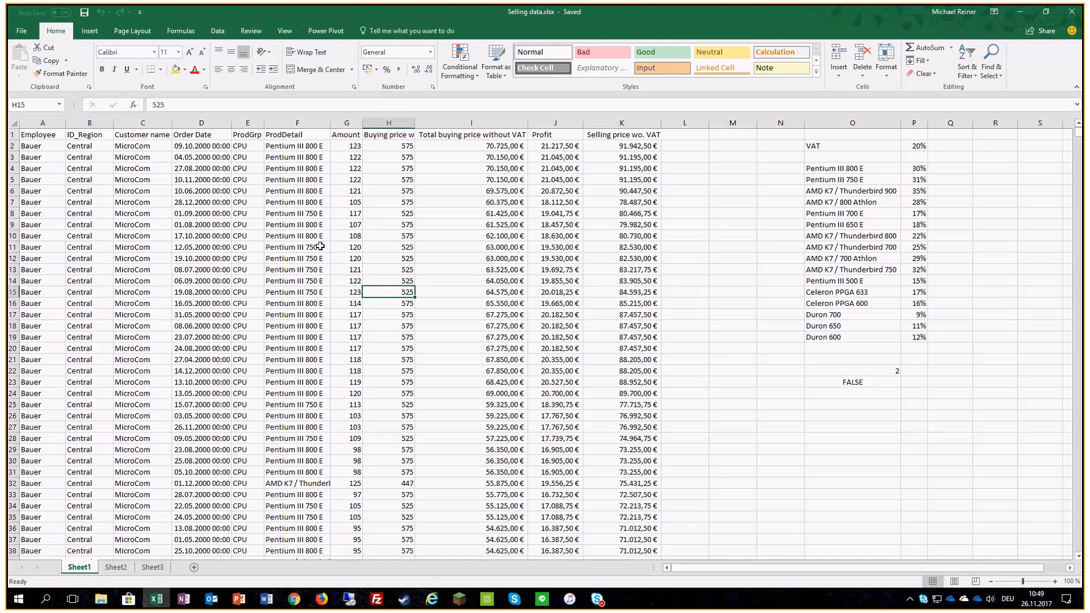
left_click(320, 246)
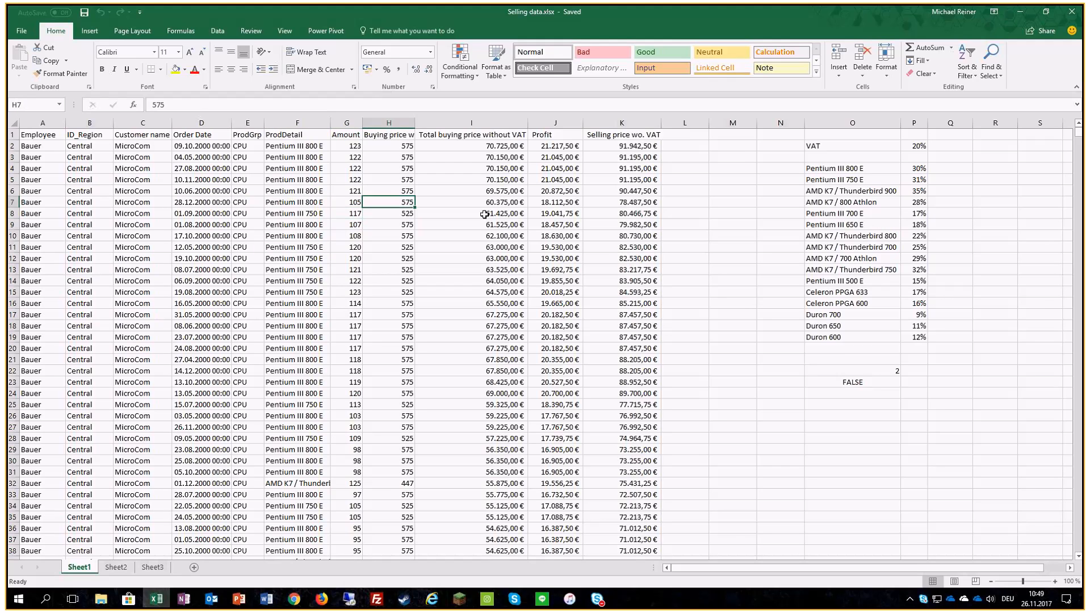
left_click(627, 223)
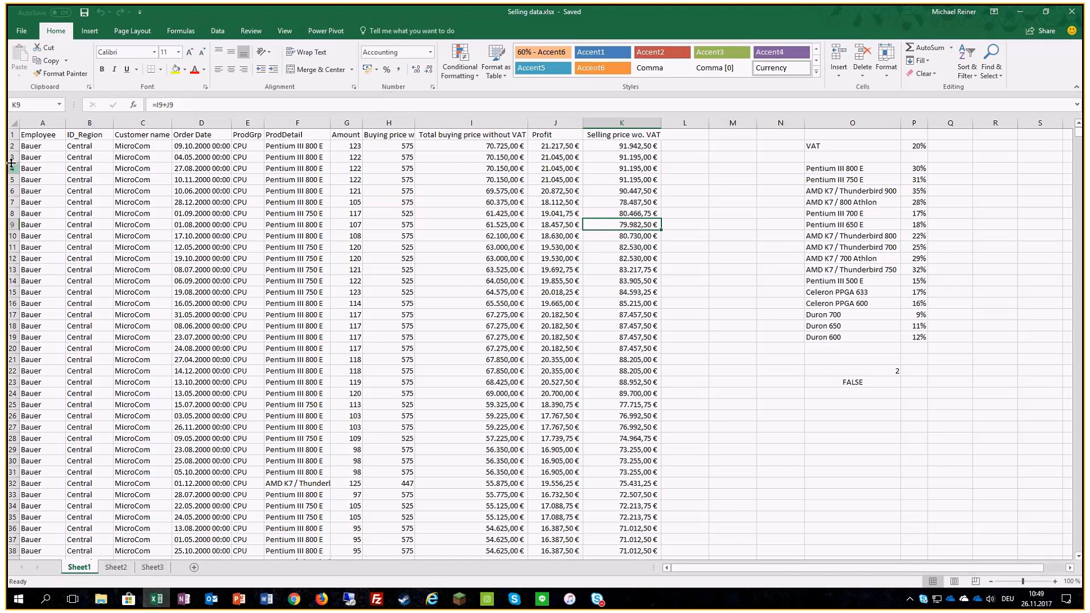
left_click_drag(25, 158, 625, 202)
left_click(445, 182)
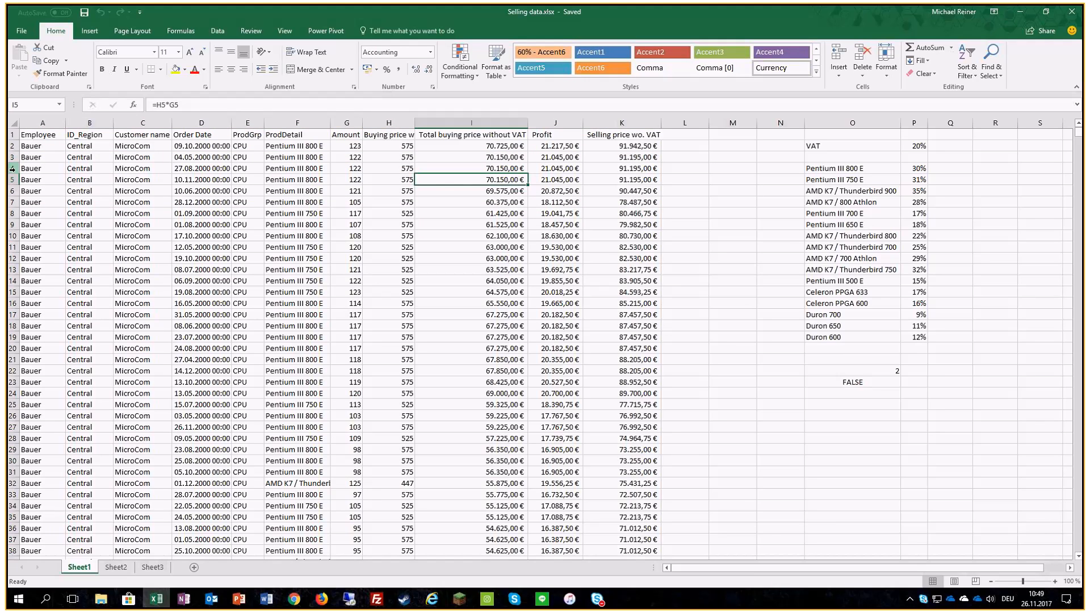
left_click(85, 169)
left_click(203, 178)
left_click(279, 180)
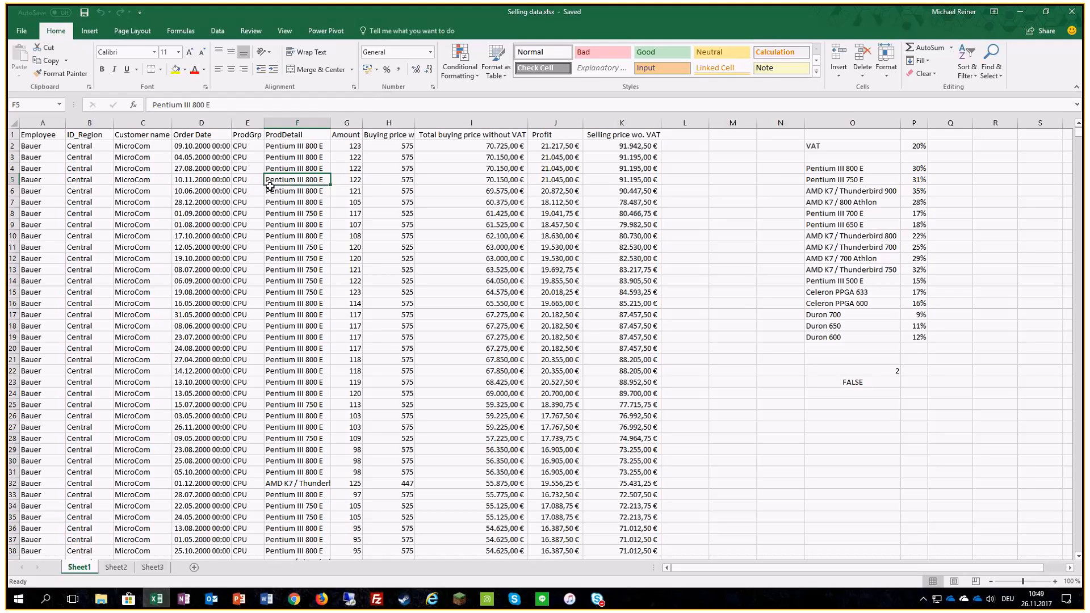
left_click(345, 181)
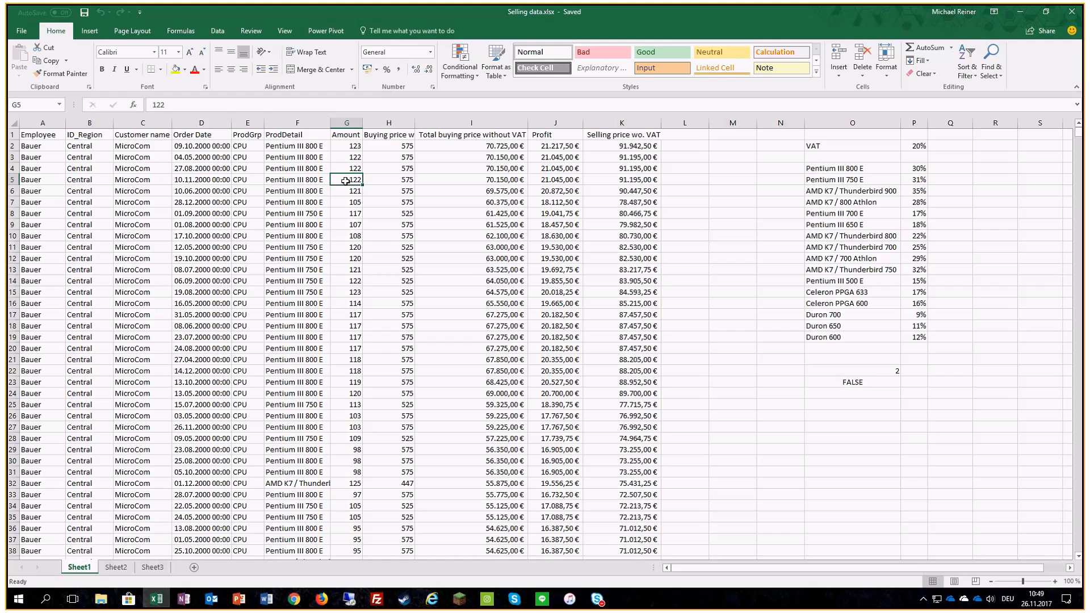
left_click(394, 179)
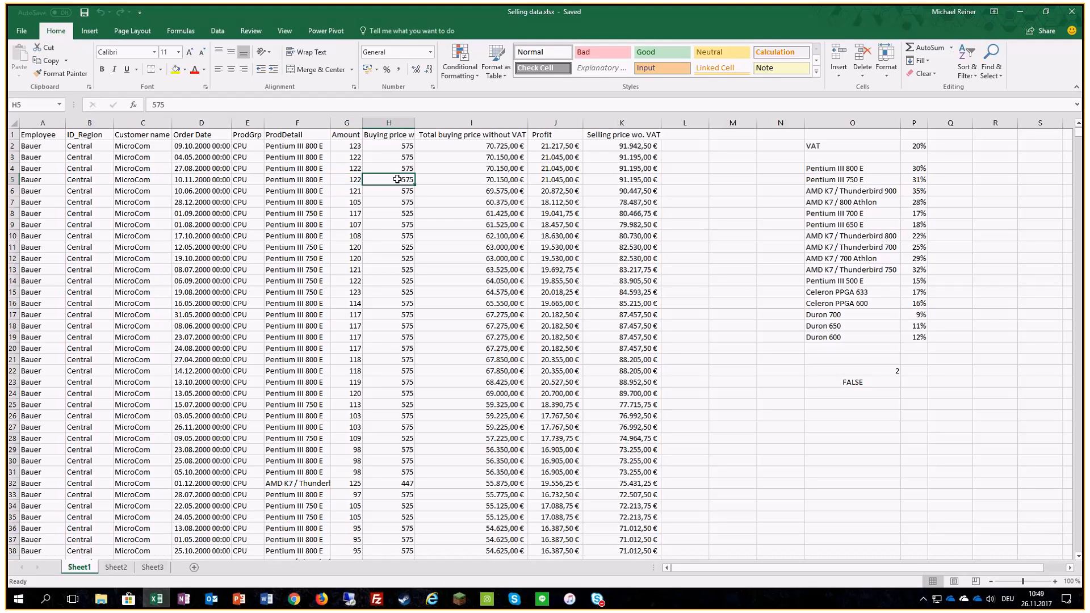
left_click(482, 179)
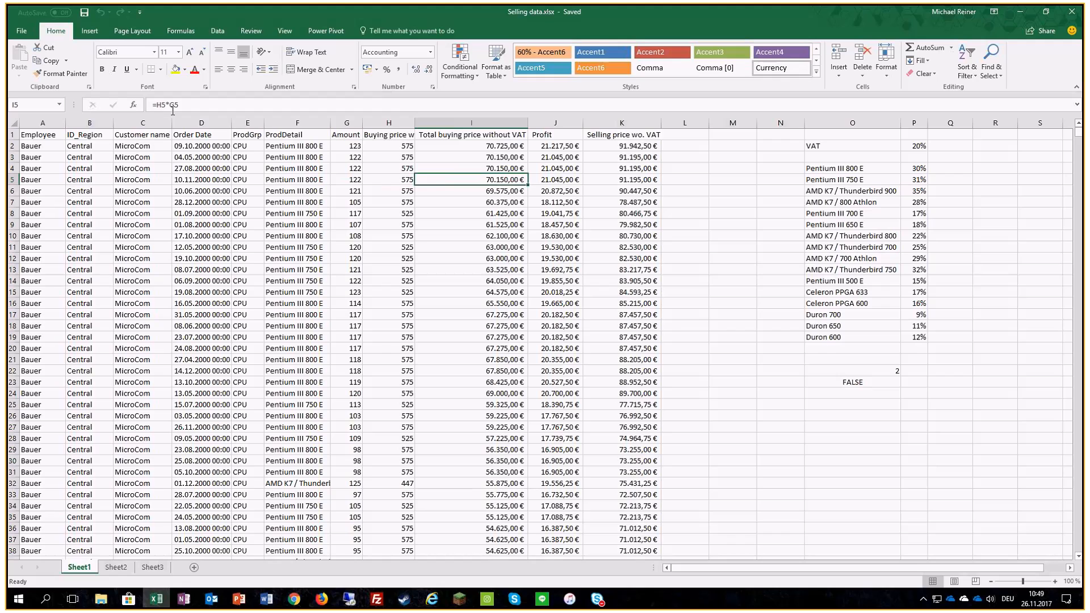
left_click(566, 182)
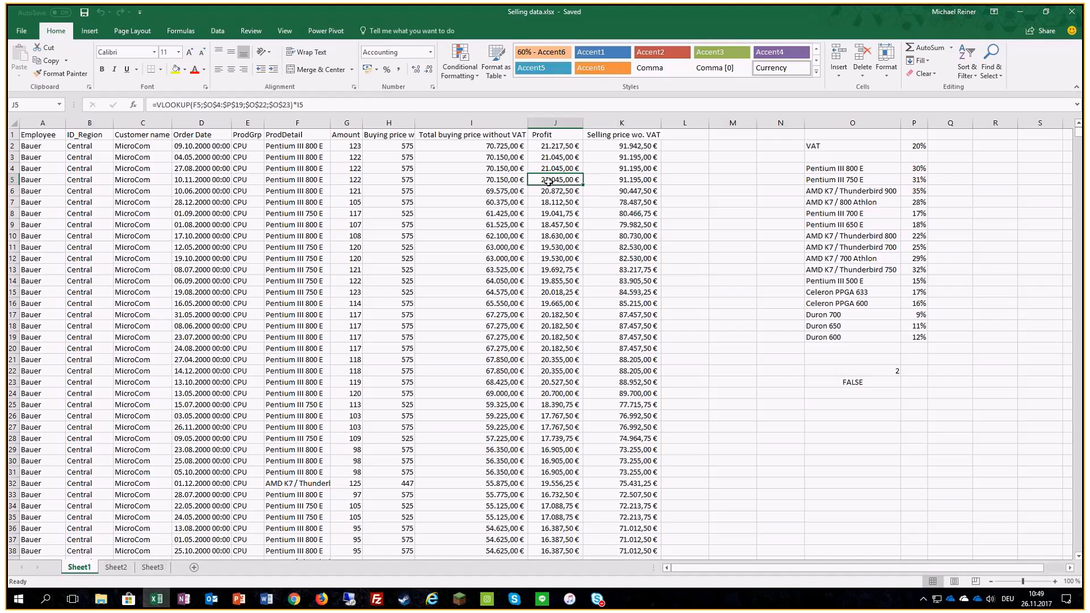
left_click(599, 170)
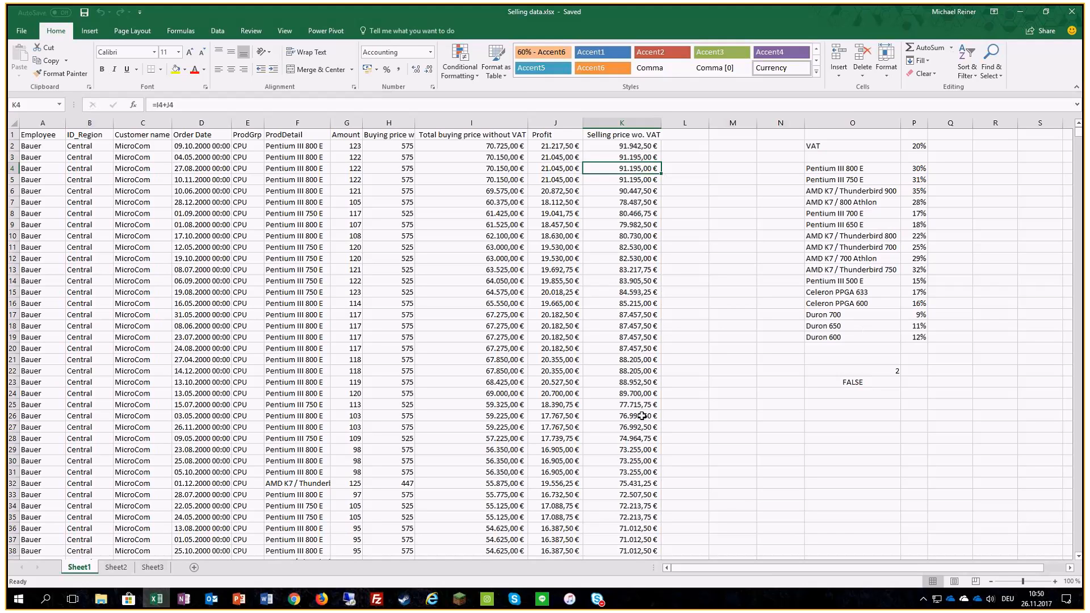
- Check how far the sales data on Sheet1 extends and return to its beginning
left_click(584, 431)
key("ctrl+End")
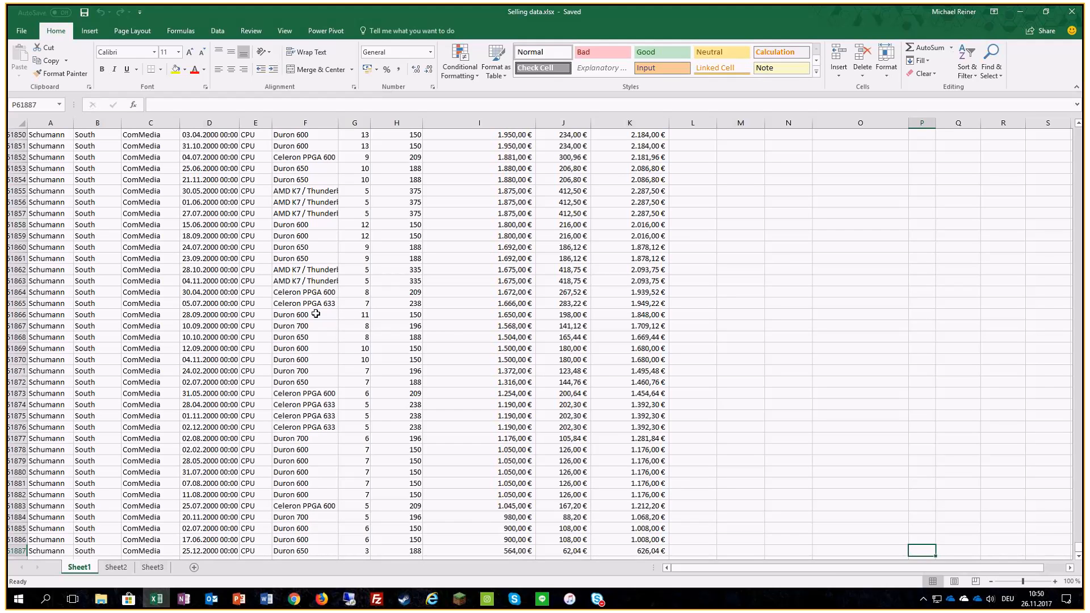
key("ctrl+Home")
scroll(316, 313, "up", 8)
left_click(385, 302)
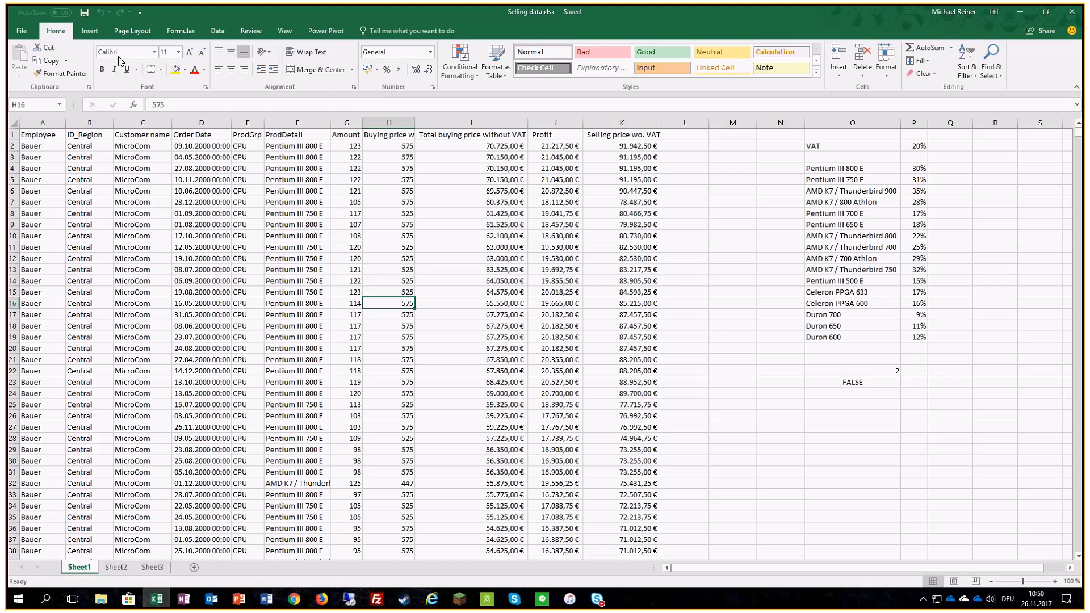
- Review the column headings of the sales data from Employee to Selling price wo. VAT
left_click(89, 31)
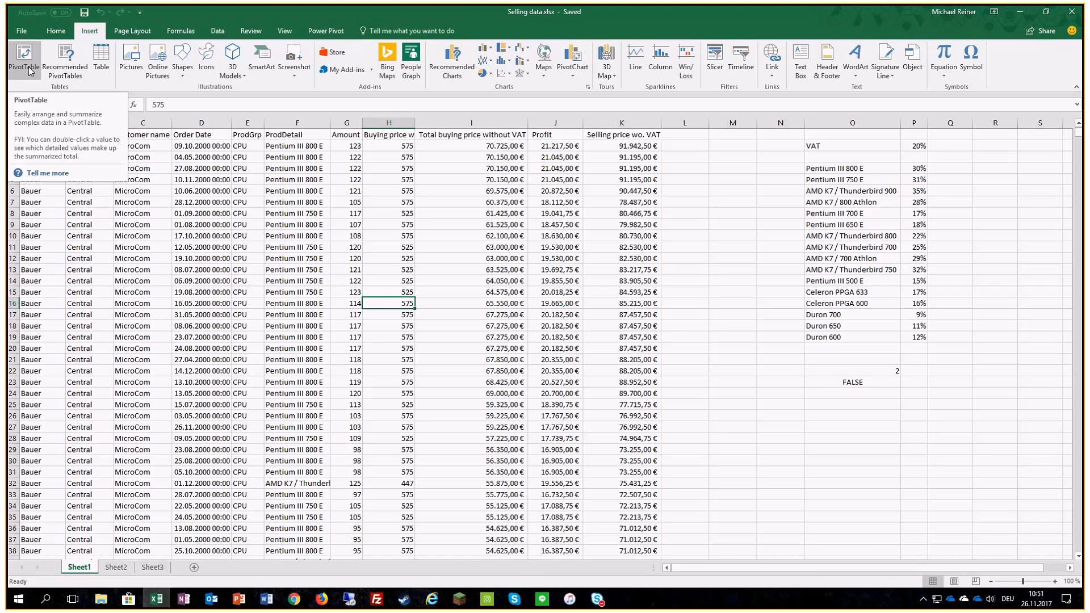
left_click(105, 224)
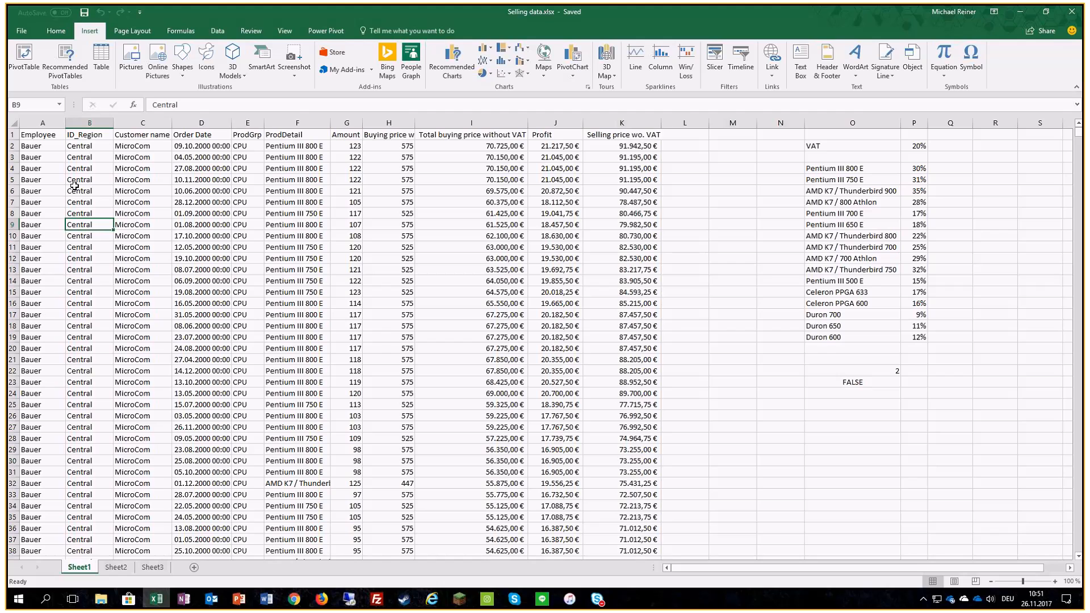
left_click(36, 134)
left_click(89, 134)
left_click(142, 134)
left_click(202, 134)
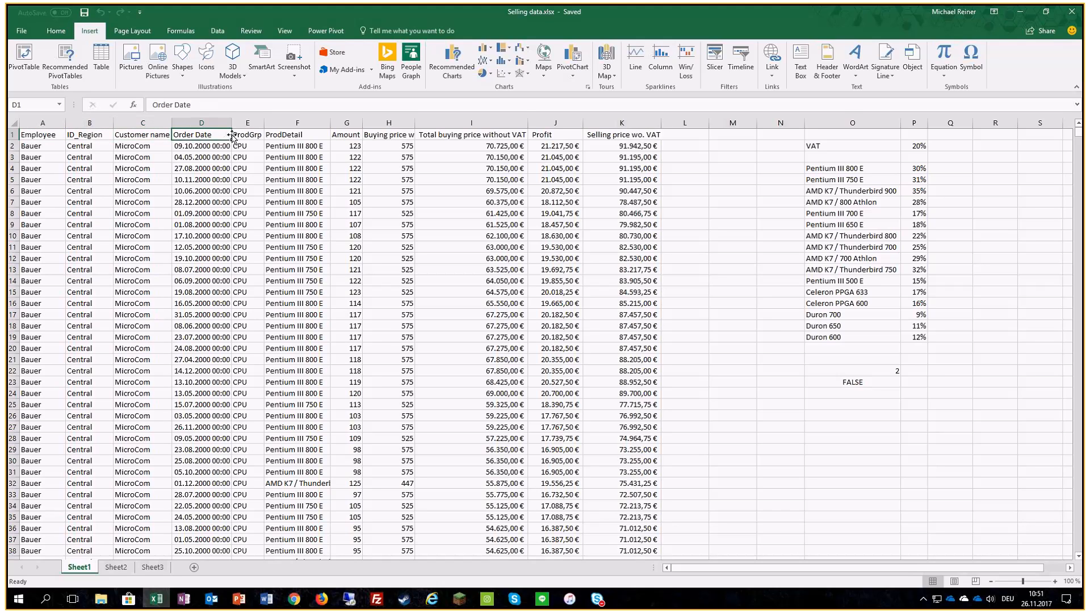
left_click(273, 134)
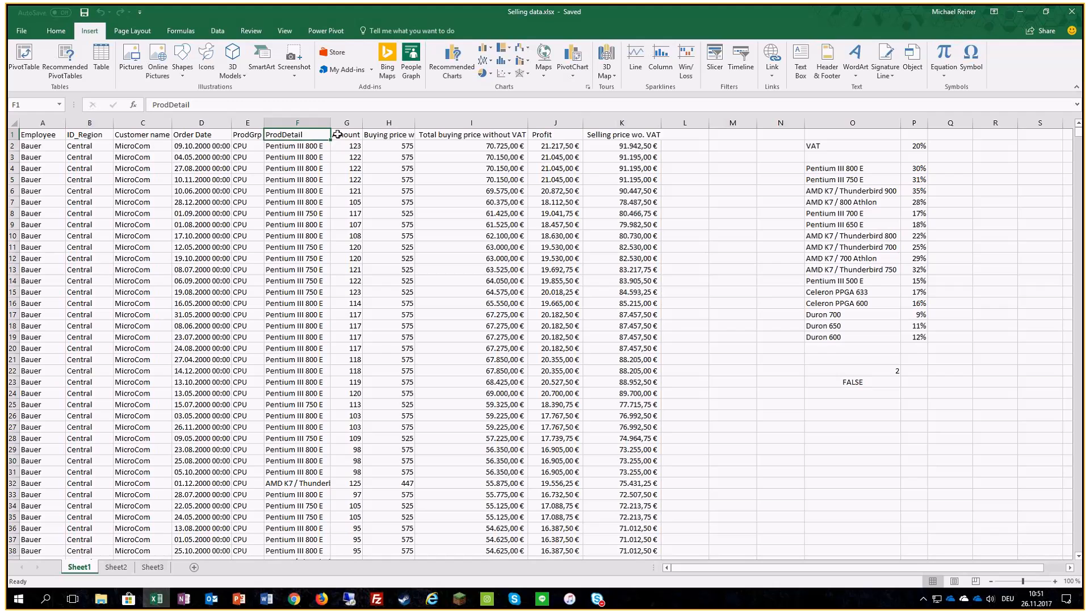
left_click(546, 134)
left_click(606, 133)
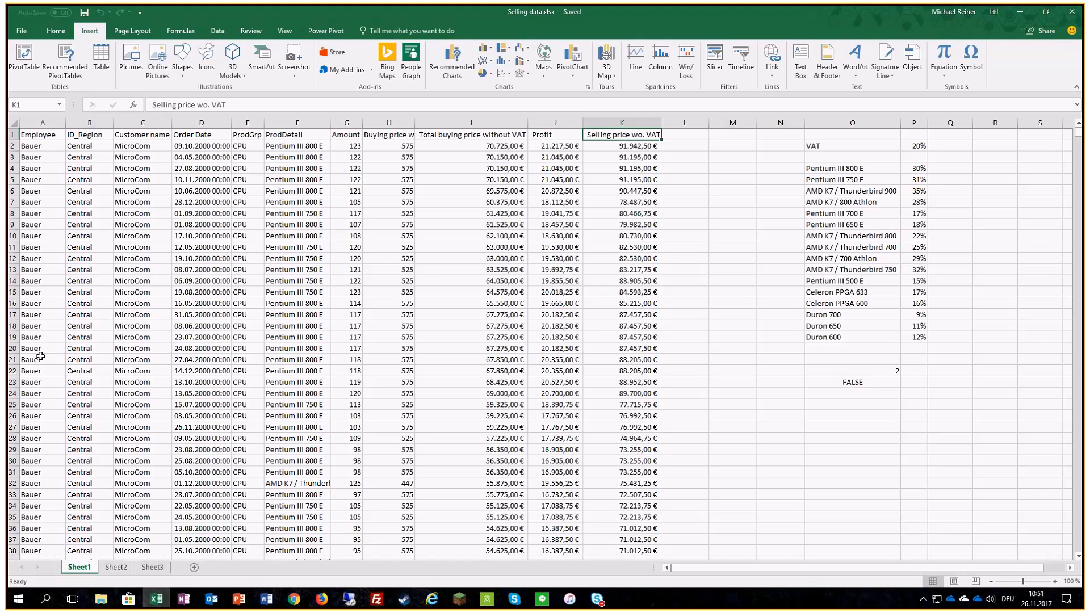
- Start a new PivotTable based on the sales data on Sheet1
left_click(223, 326)
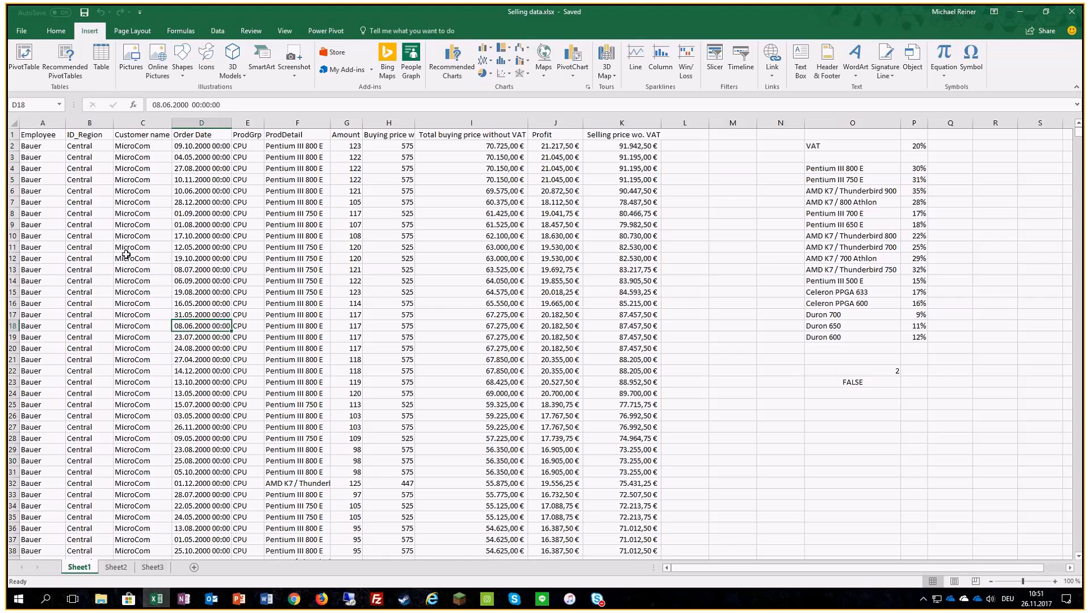
left_click(27, 63)
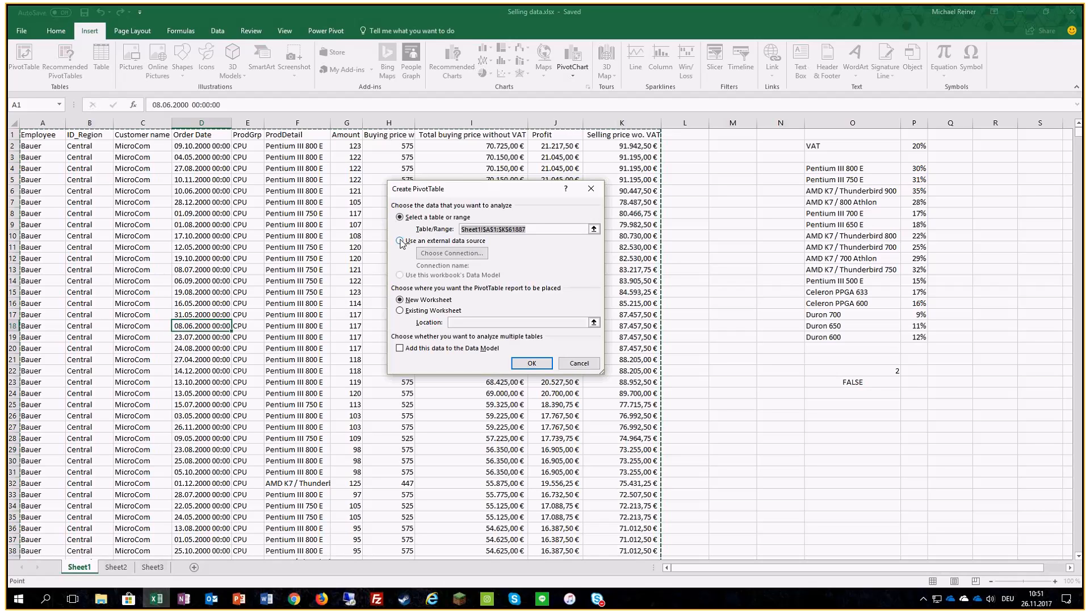
left_click(471, 243)
left_click(430, 256)
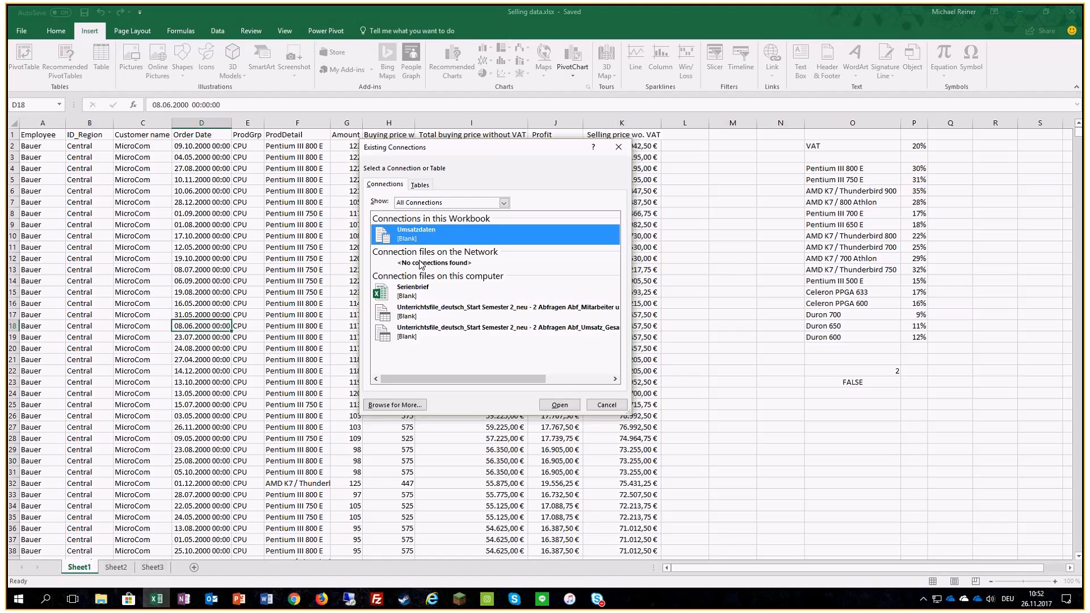
left_click(606, 404)
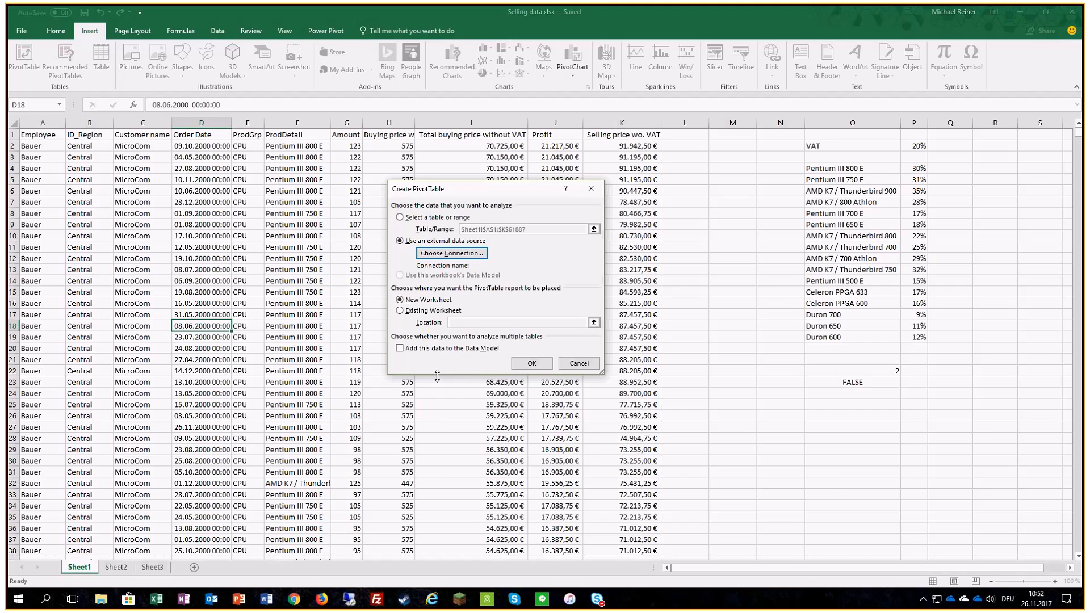
left_click(400, 218)
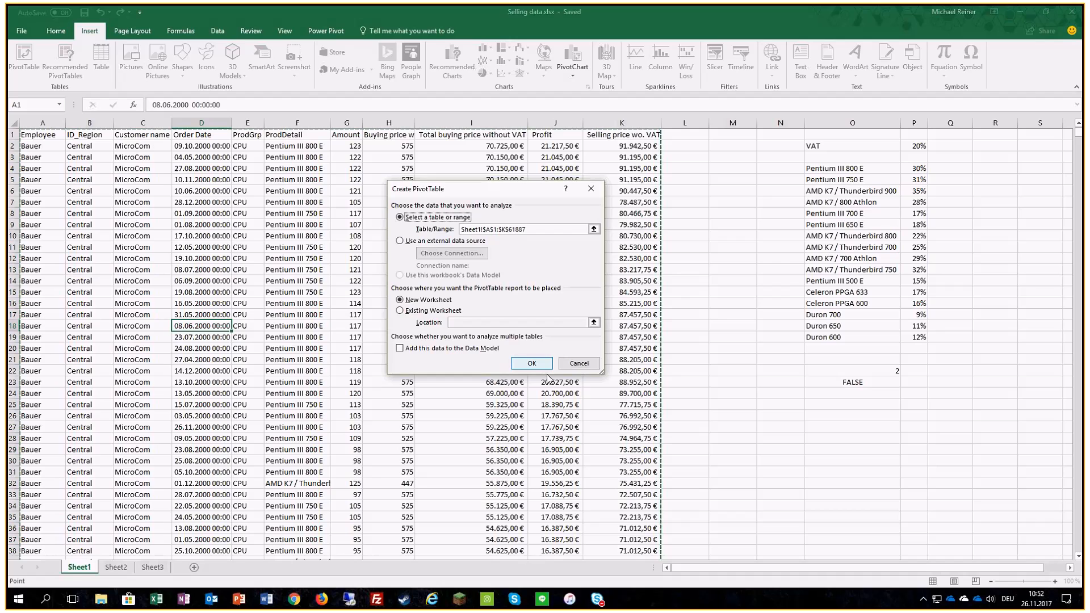
- Create the PivotTable on a new worksheet and move that sheet behind Sheet3
left_click(532, 364)
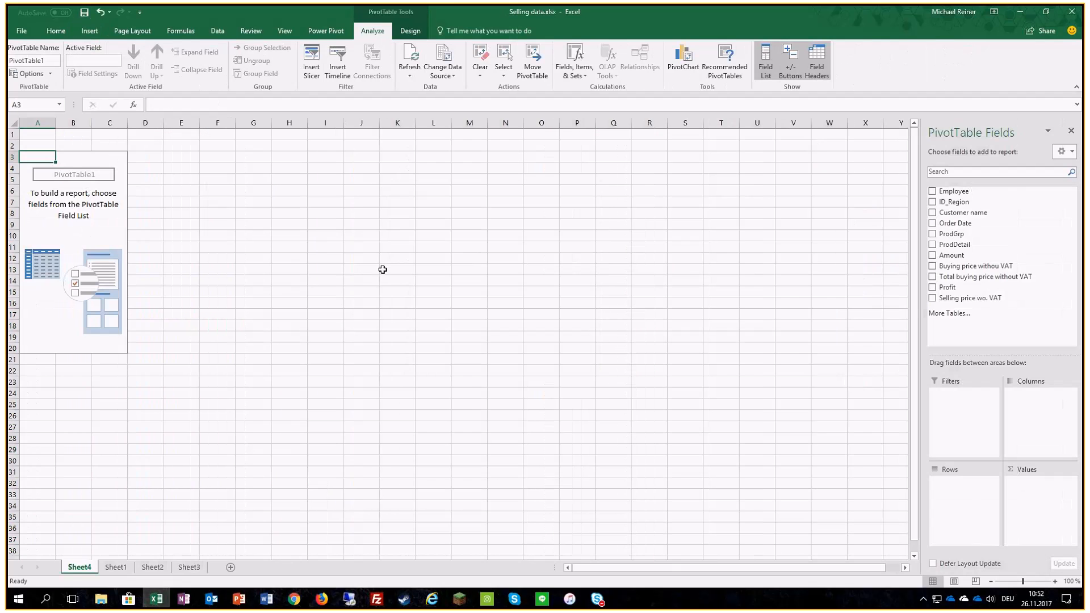
left_click_drag(74, 571, 210, 567)
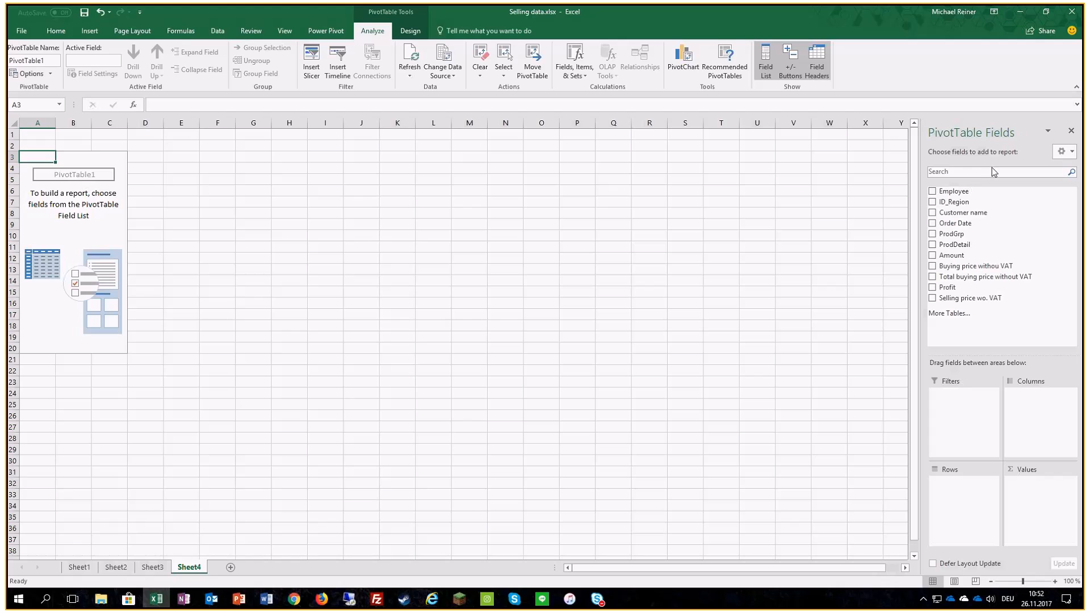
- Hide the PivotTable field list and show it again
left_click(1071, 132)
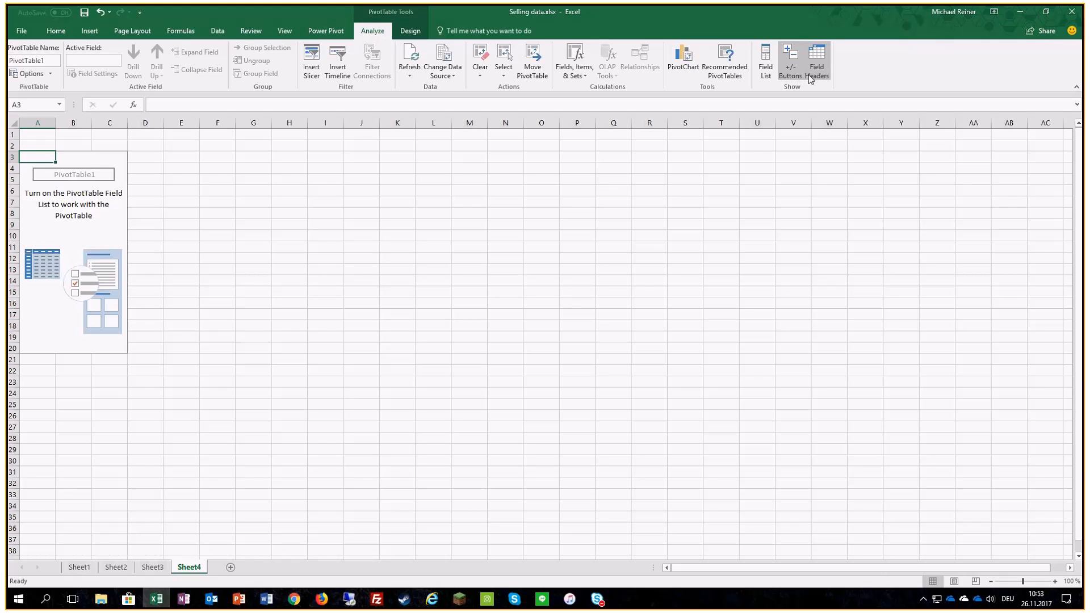
left_click(765, 67)
left_click(766, 68)
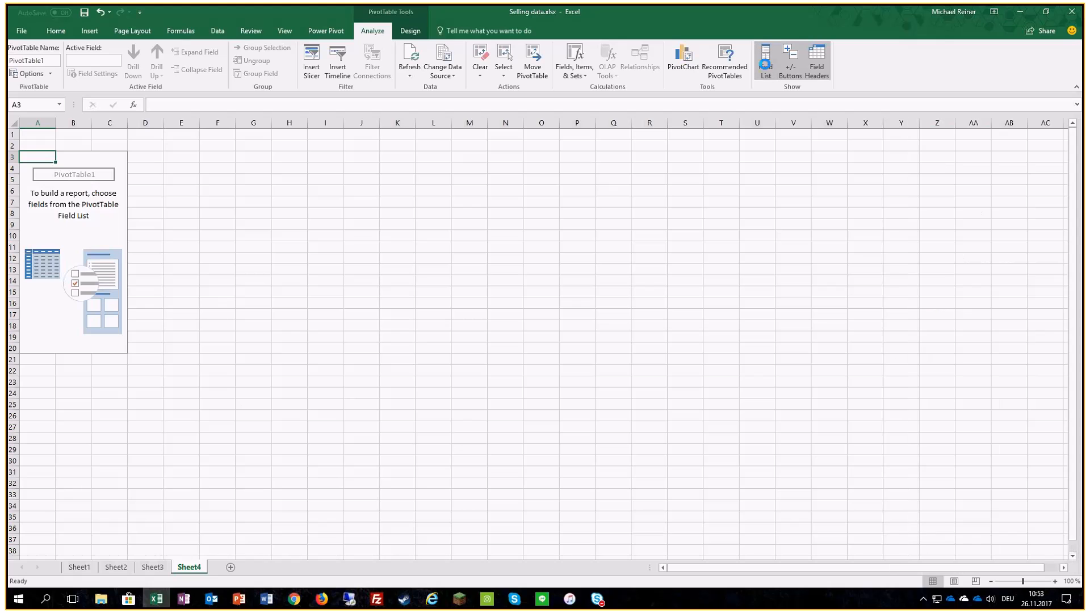
left_click(764, 64)
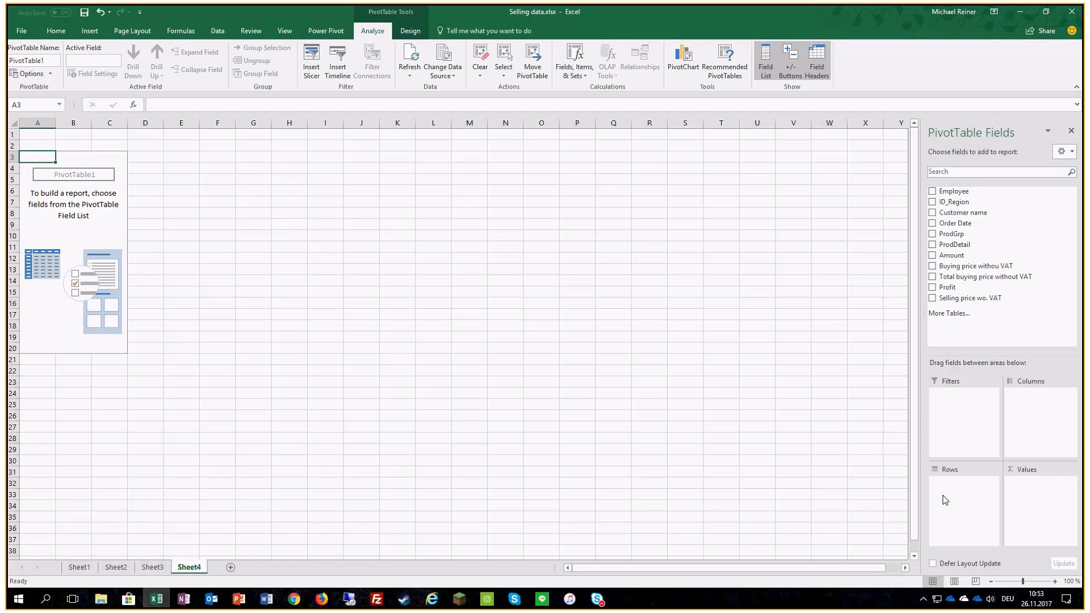
- Add Employee and ProdDetail to the PivotTable rows, with ProdDetail placed above Employee
left_click_drag(946, 196, 953, 509)
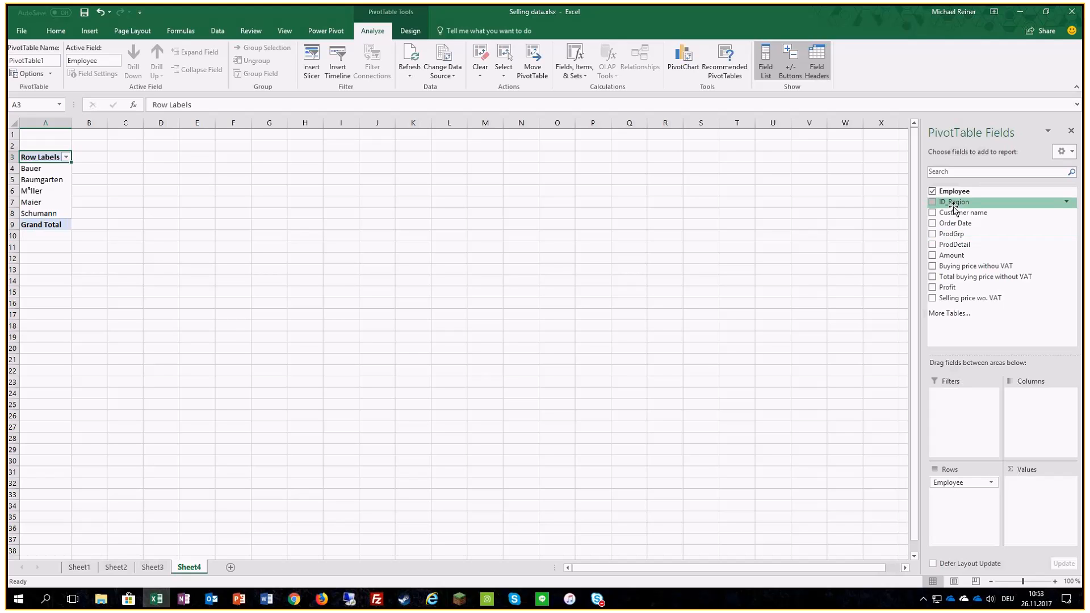
left_click_drag(955, 209, 1028, 446)
left_click_drag(1030, 395, 957, 481)
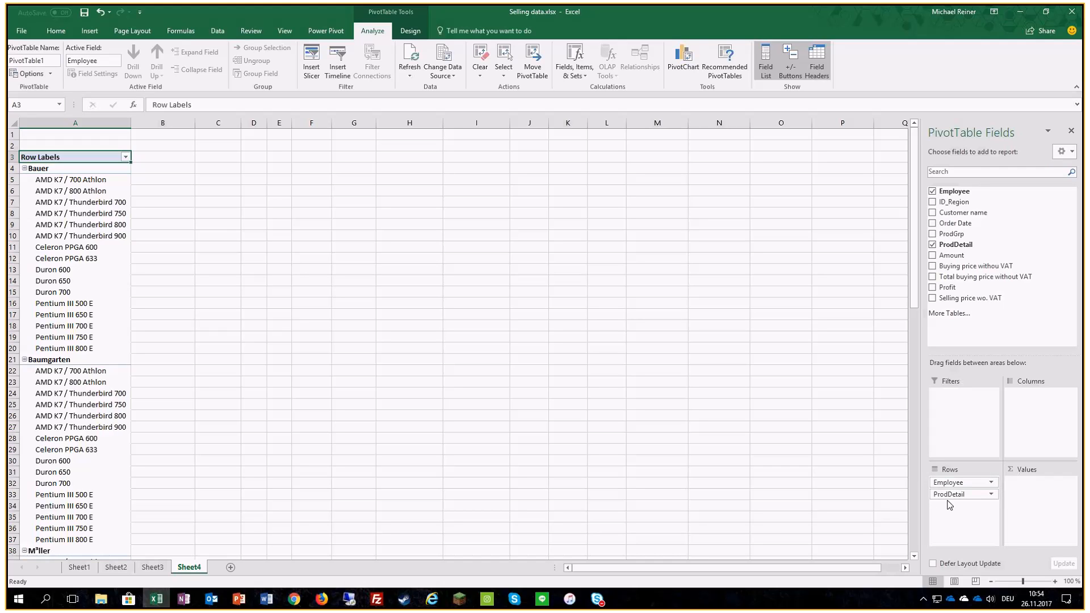
left_click_drag(947, 496, 945, 480)
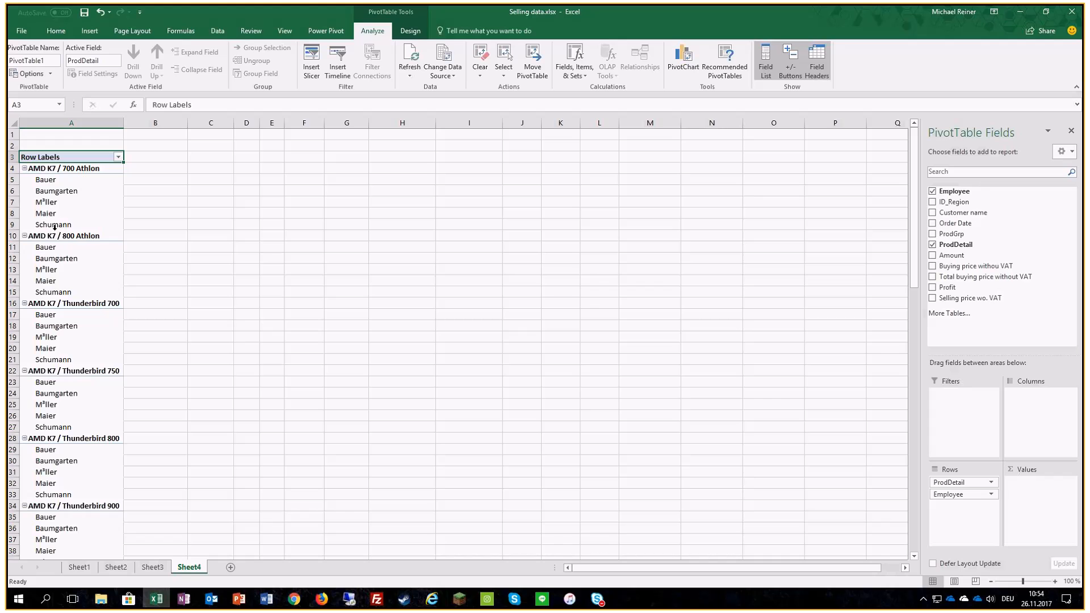
- Move Employee to the PivotTable columns and add Total buying price without VAT as summed values
left_click_drag(944, 495, 1030, 417)
mouse_move(956, 487)
left_mouse_down()
mouse_move(1032, 420)
mouse_move(960, 497)
left_mouse_up()
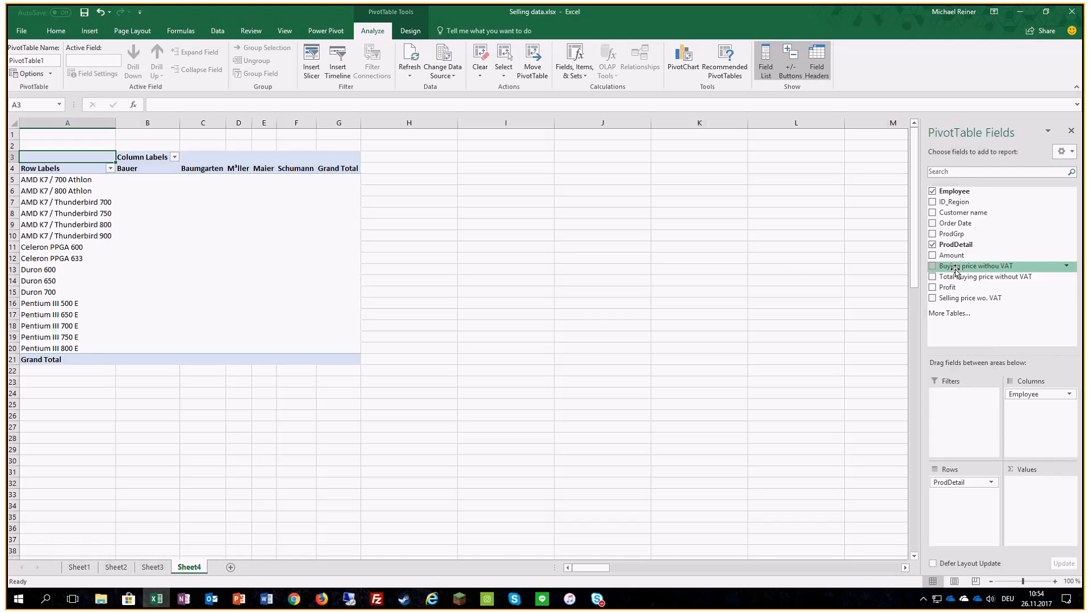
left_click_drag(958, 280, 1050, 542)
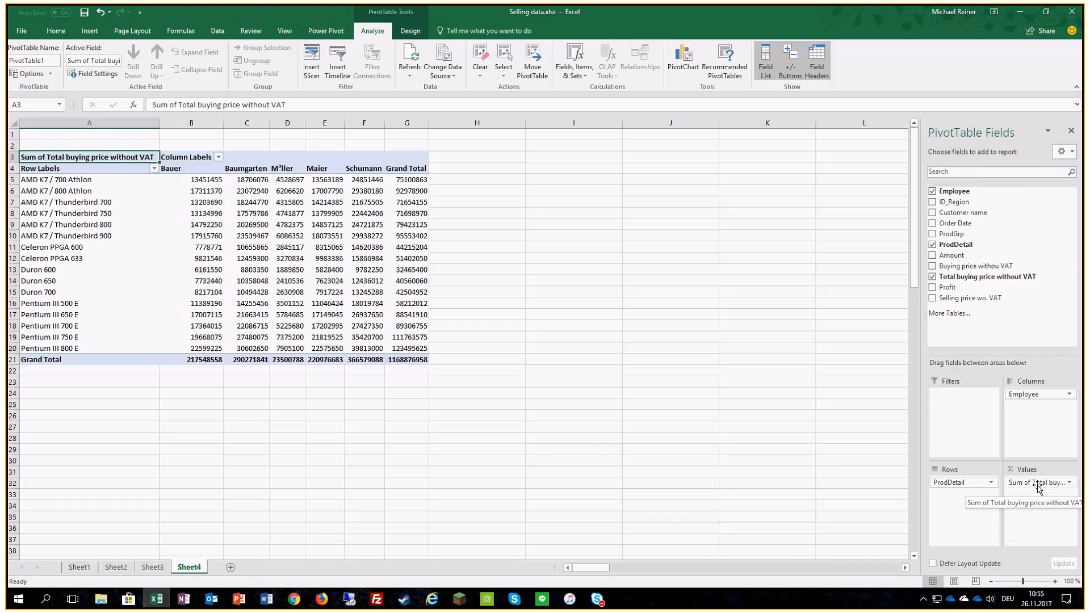
- Try Customer name as the PivotTable values field and restore Total buying price without VAT
left_click_drag(1038, 487, 1022, 319)
left_click_drag(963, 212, 1016, 507)
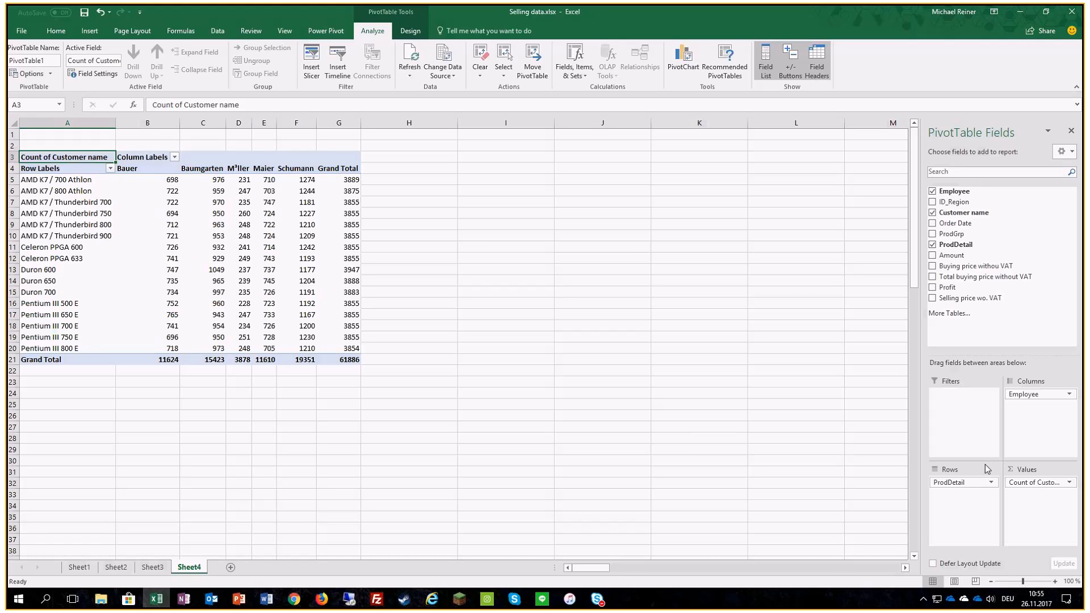
left_click_drag(1027, 482, 1046, 516)
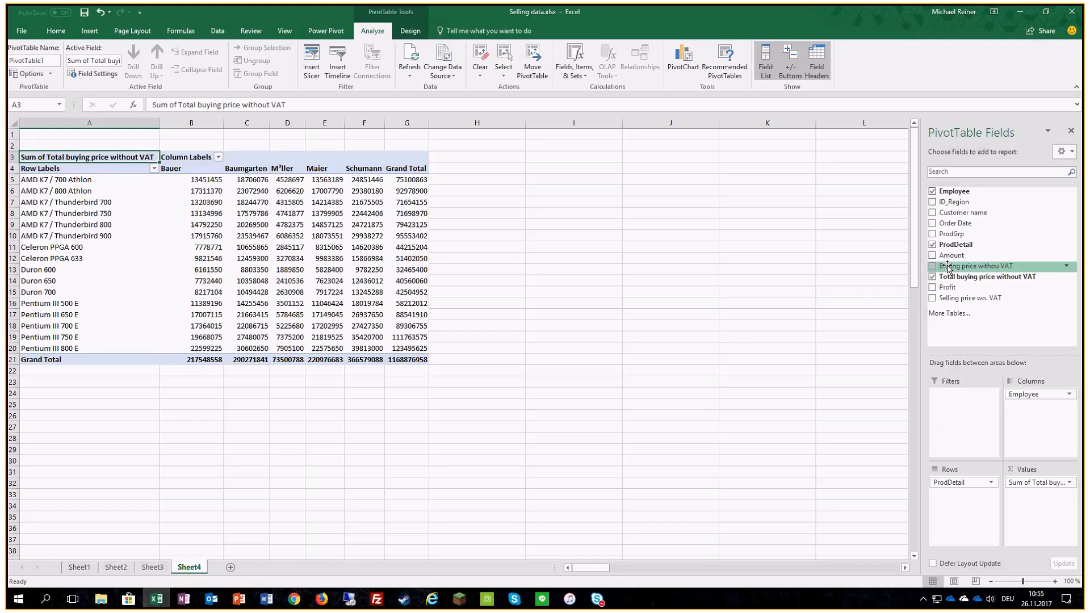
- Replace Employee with ID_Region in the PivotTable columns
left_click_drag(1034, 395, 1044, 250)
left_click_drag(955, 202, 1039, 404)
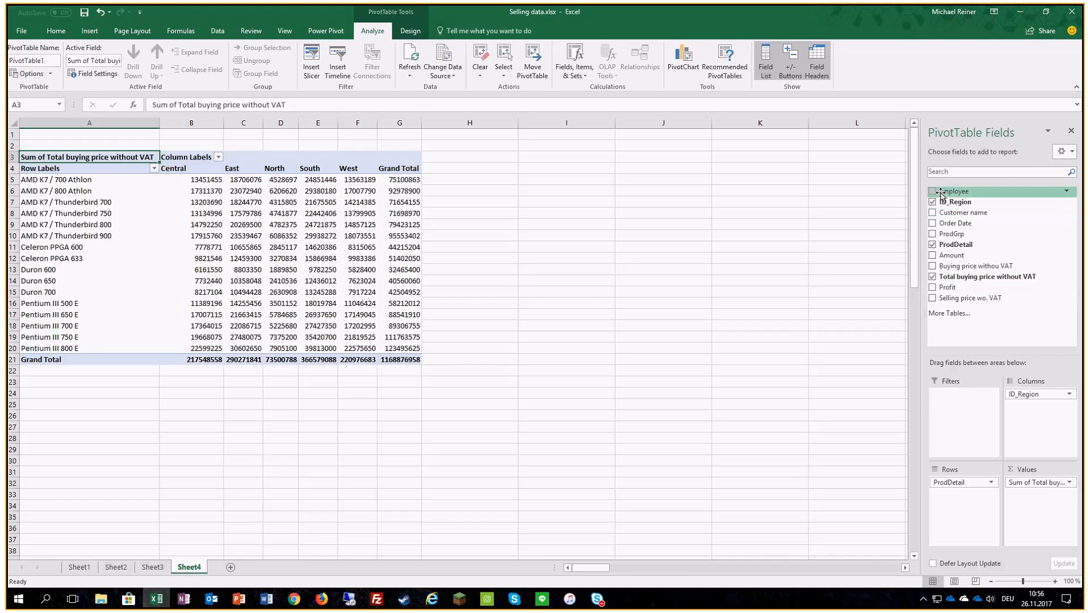
- Add Employee as the PivotTable's report filter and show only the first listed employee
left_click_drag(941, 194, 958, 423)
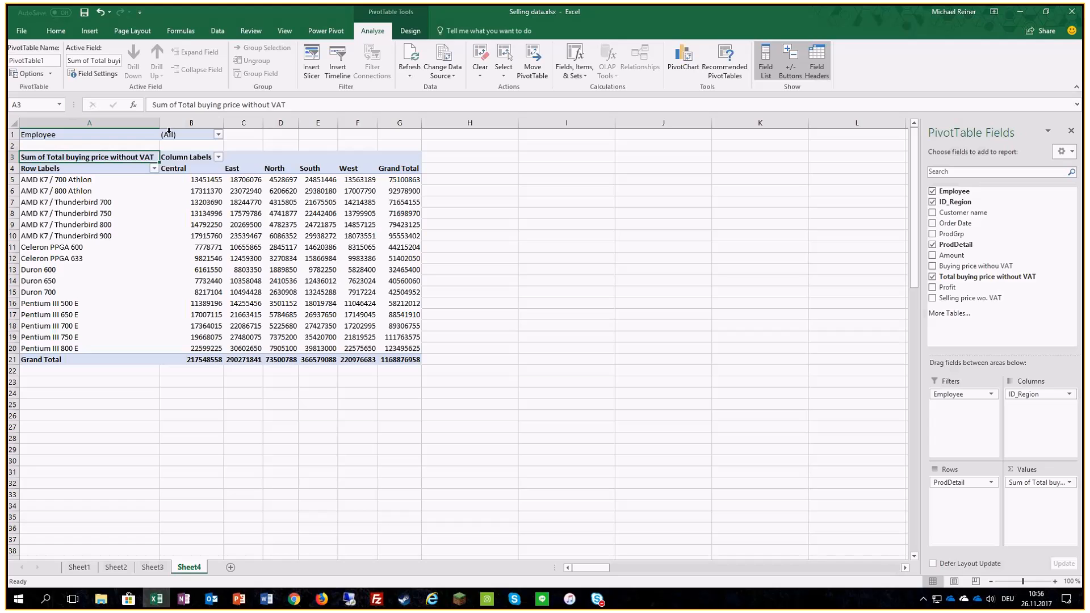
left_click(219, 135)
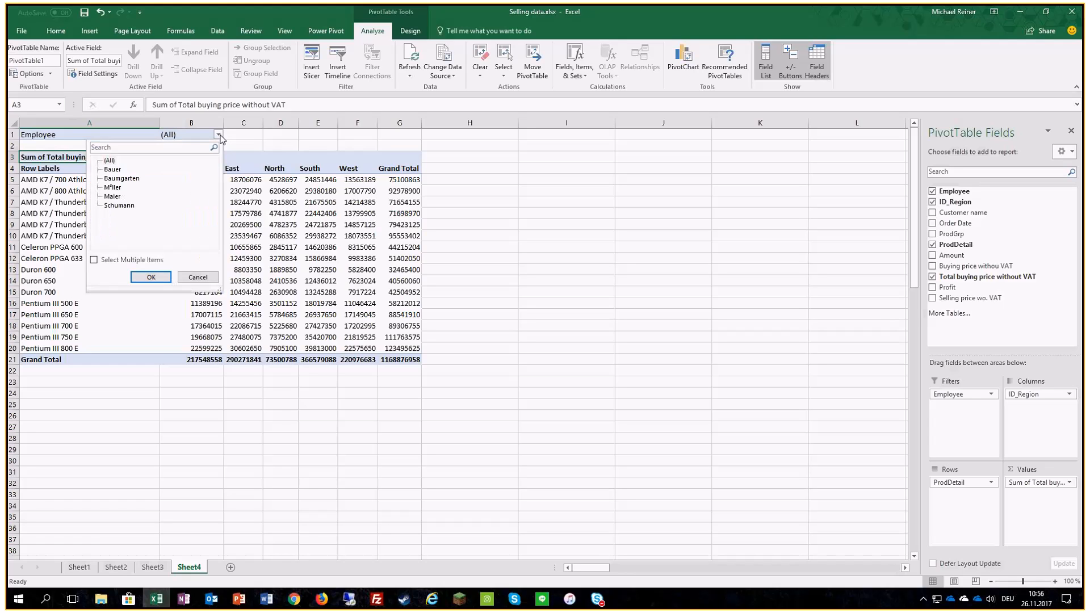
left_click(112, 169)
left_click(139, 275)
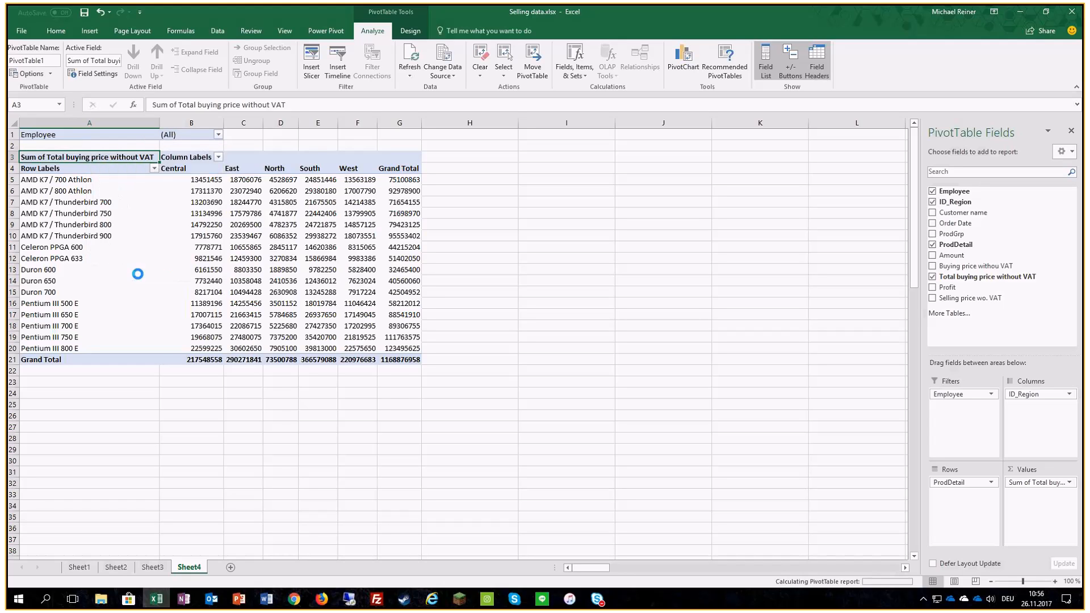
- Switch the Employee report filter to the fourth listed employee
left_click(219, 135)
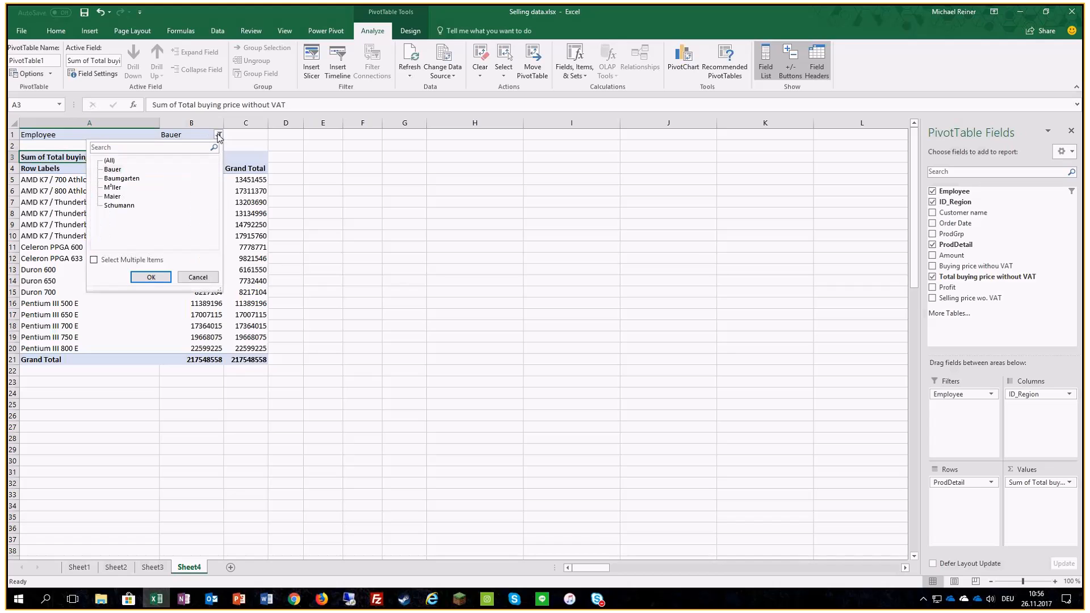
left_click(112, 187)
left_click(112, 197)
left_click(138, 275)
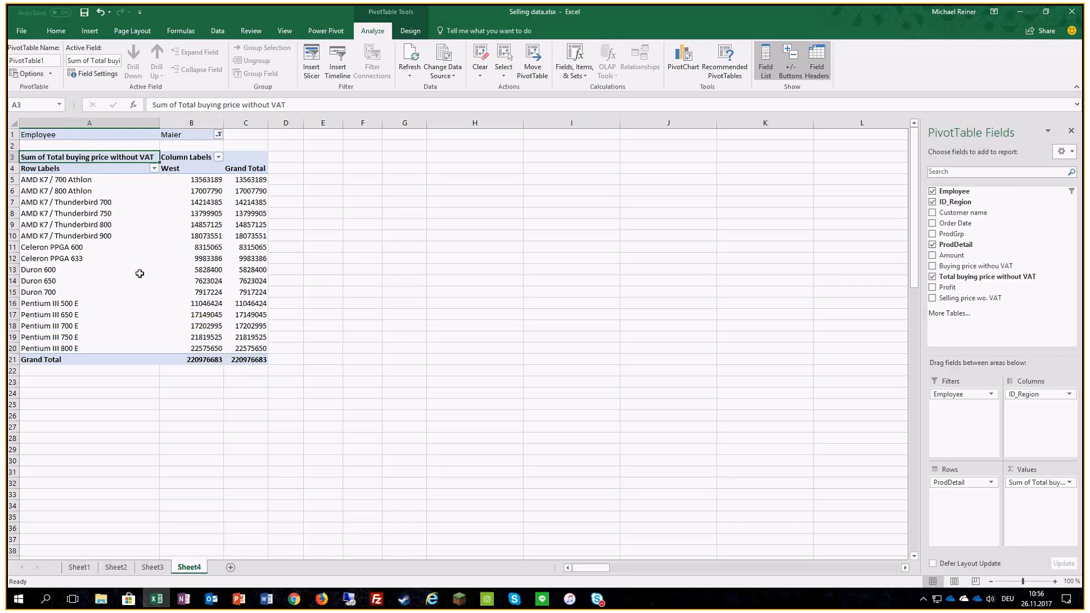
- Allow multiple items in the Employee report filter and include the first, fourth and fifth listed employees
left_click(218, 136)
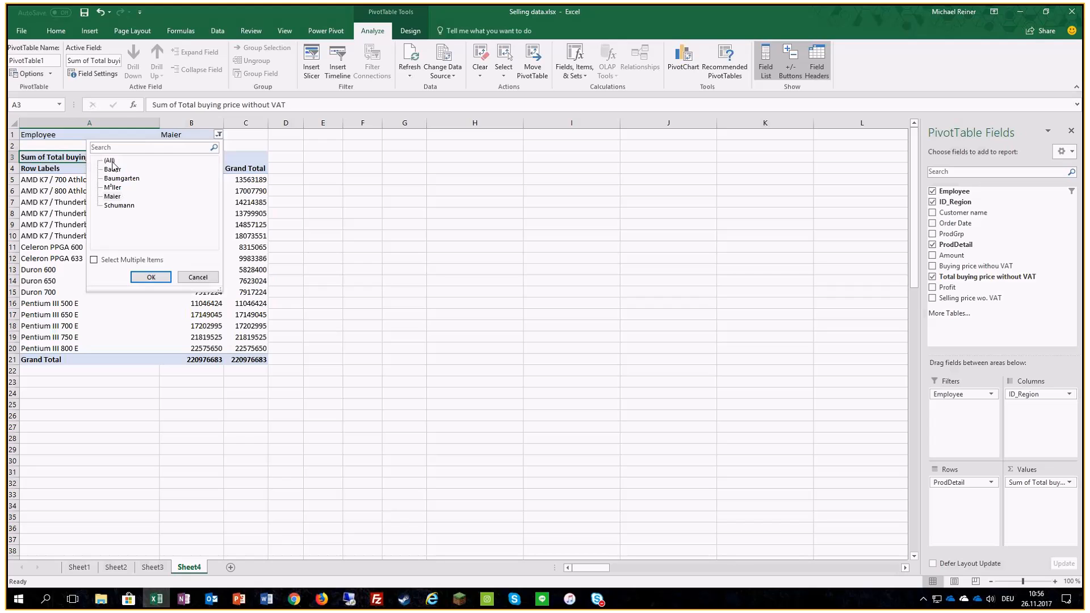
left_click(93, 260)
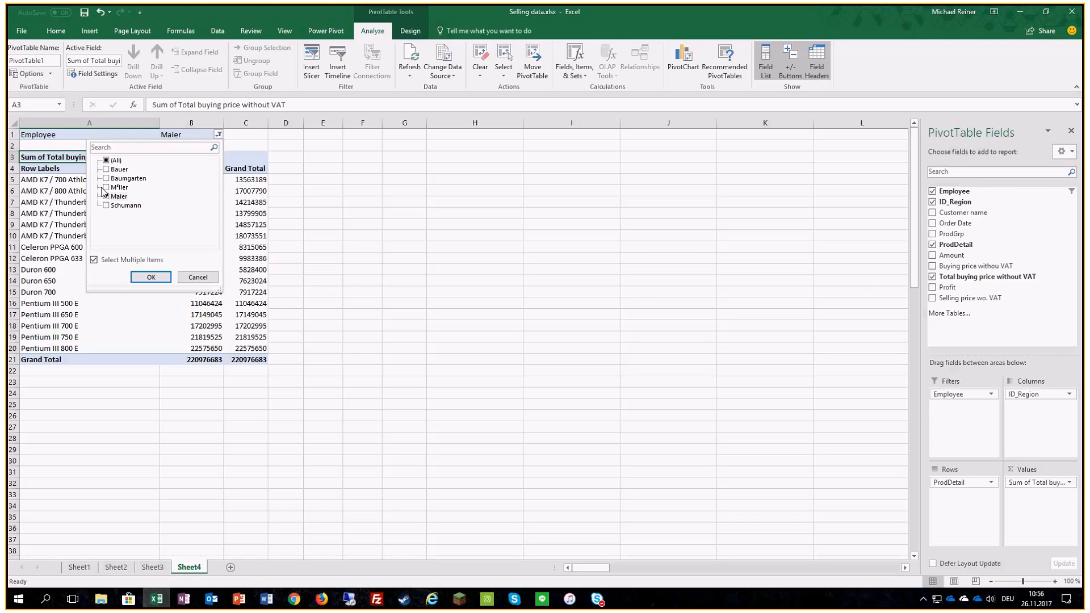
left_click(106, 169)
left_click(106, 206)
left_click(143, 277)
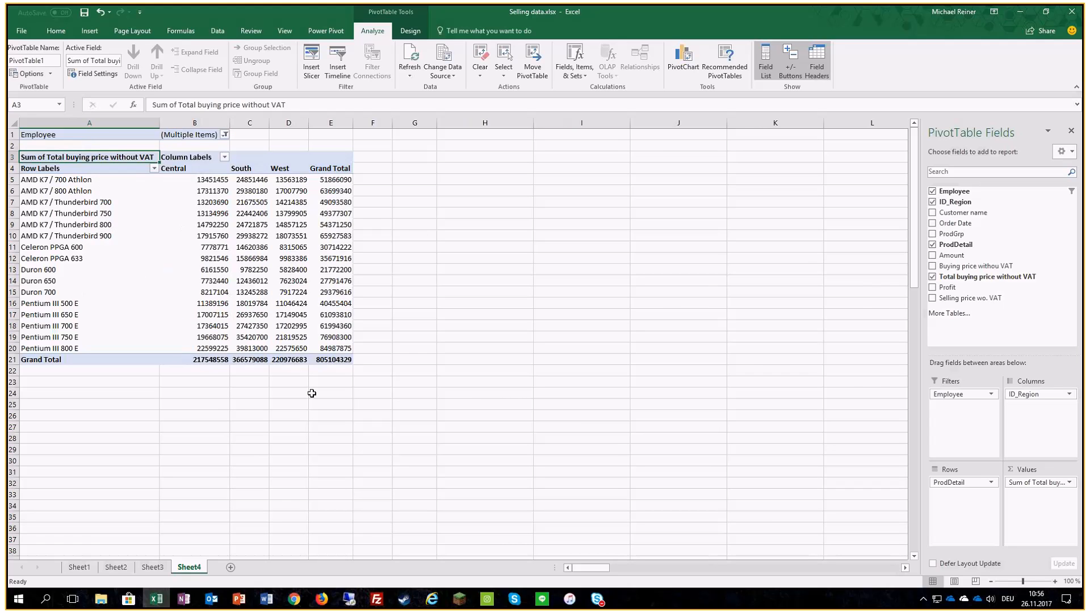
- Reset the Employee report filter to include all employees
left_click(225, 135)
left_click(116, 161)
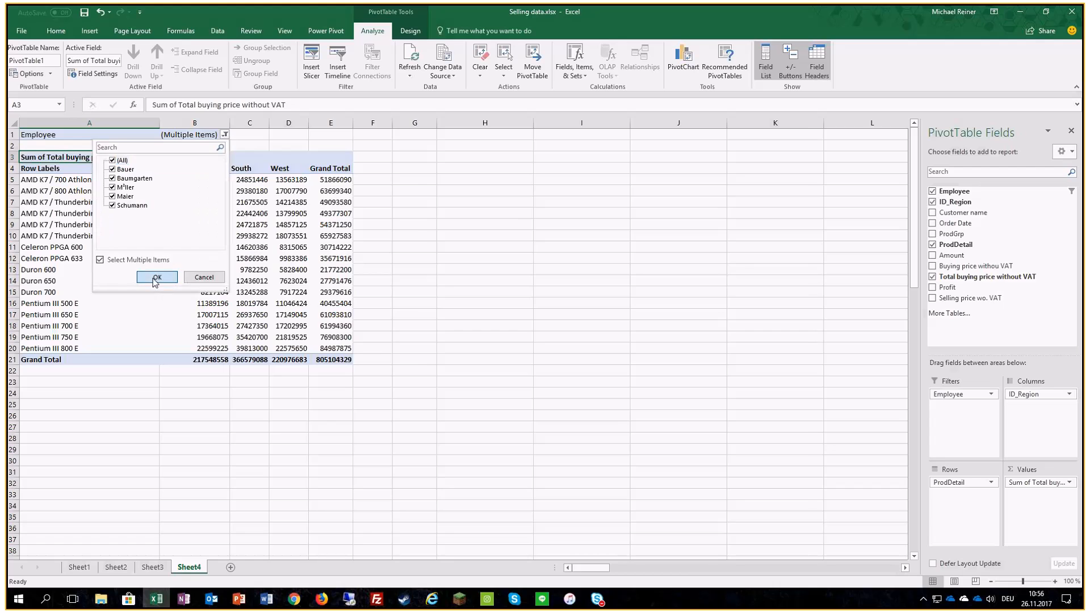
left_click(146, 277)
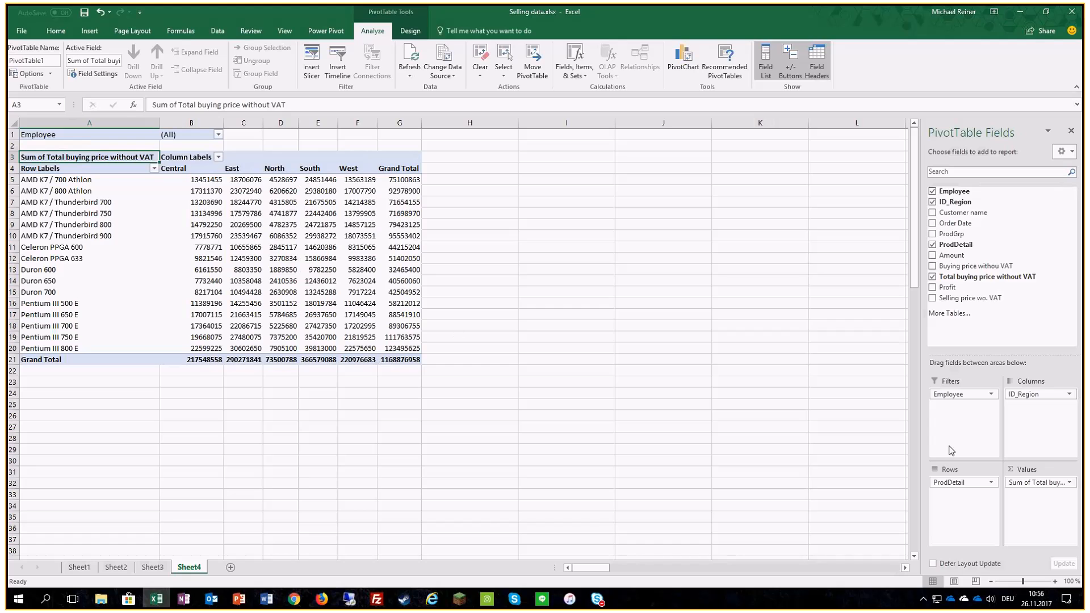
- Insert an Employee slicer and place it beside the PivotTable, starting near row 1 in column H
left_click(310, 59)
left_click(452, 205)
left_click(489, 410)
left_click_drag(453, 274, 486, 141)
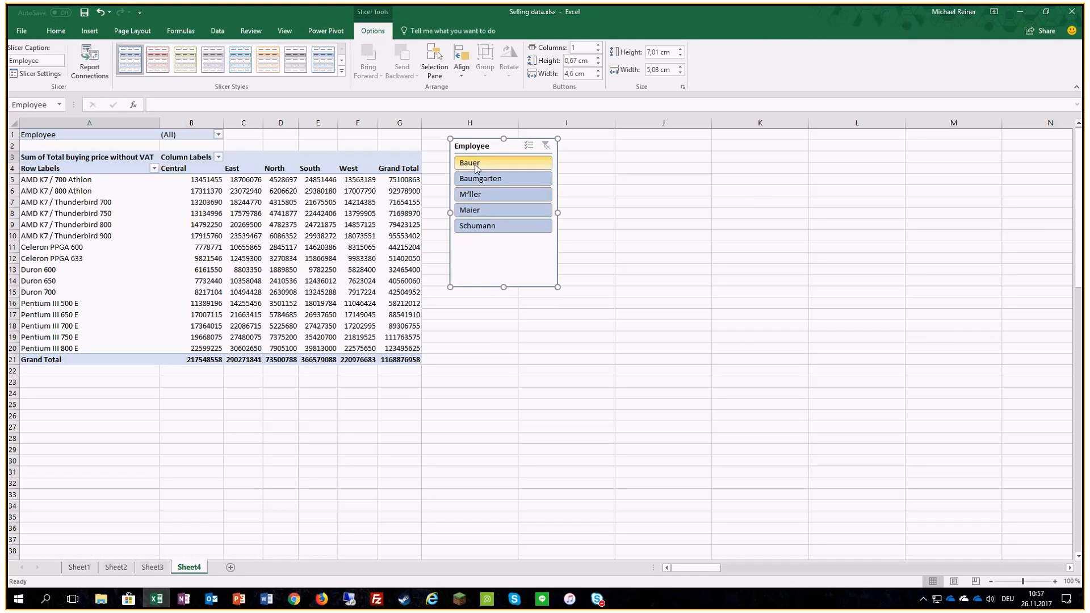
- Filter the PivotTable with the Employee slicer by single employees and by the first, second and fifth together, and clear the slicer filter
left_click(503, 162)
left_click(484, 226)
left_click(488, 198)
left_click(485, 163)
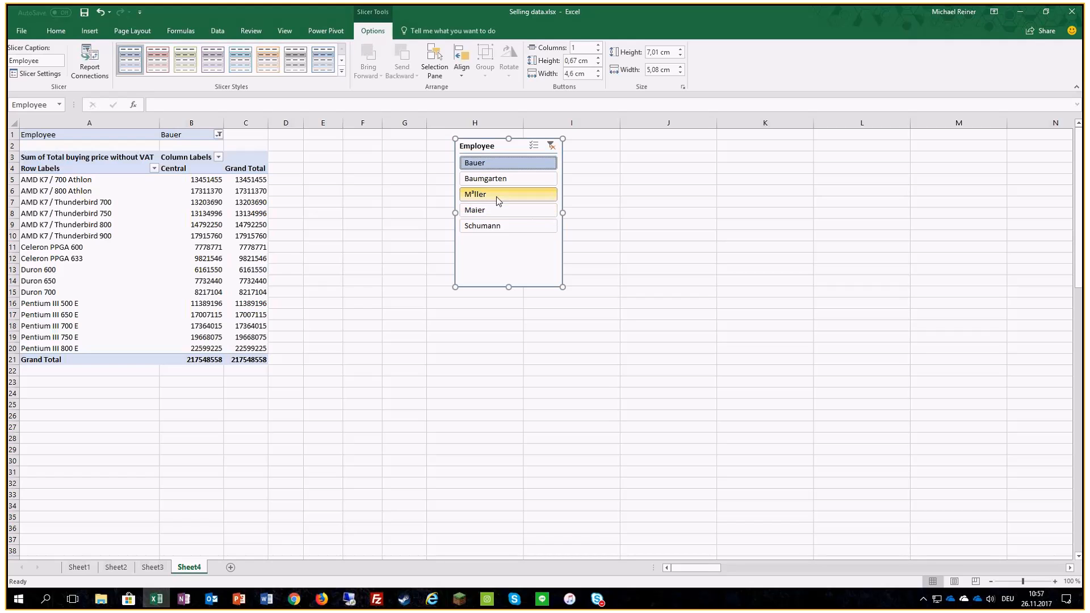
left_click(496, 180, "ctrl")
left_click(487, 227, "ctrl")
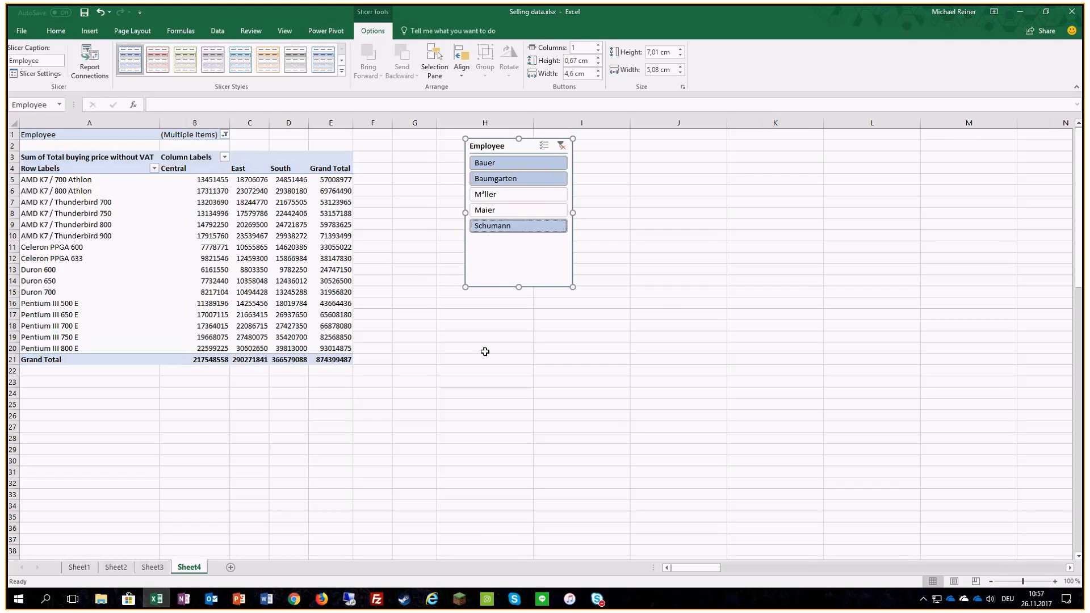
left_click(562, 146)
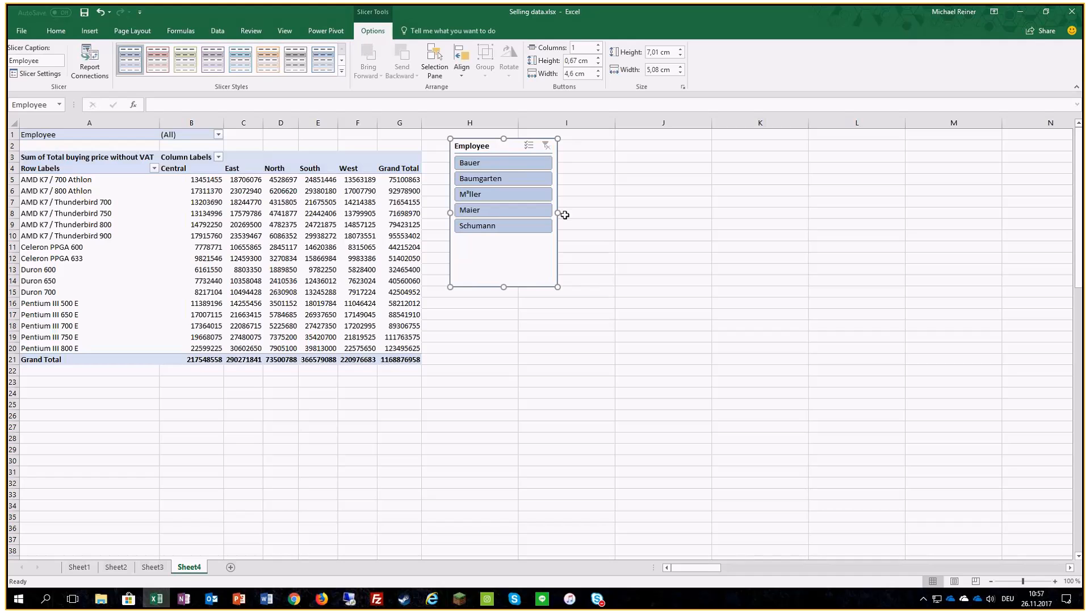
- Delete the Employee slicer and remove Employee from the PivotTable's report filters
left_click(321, 223)
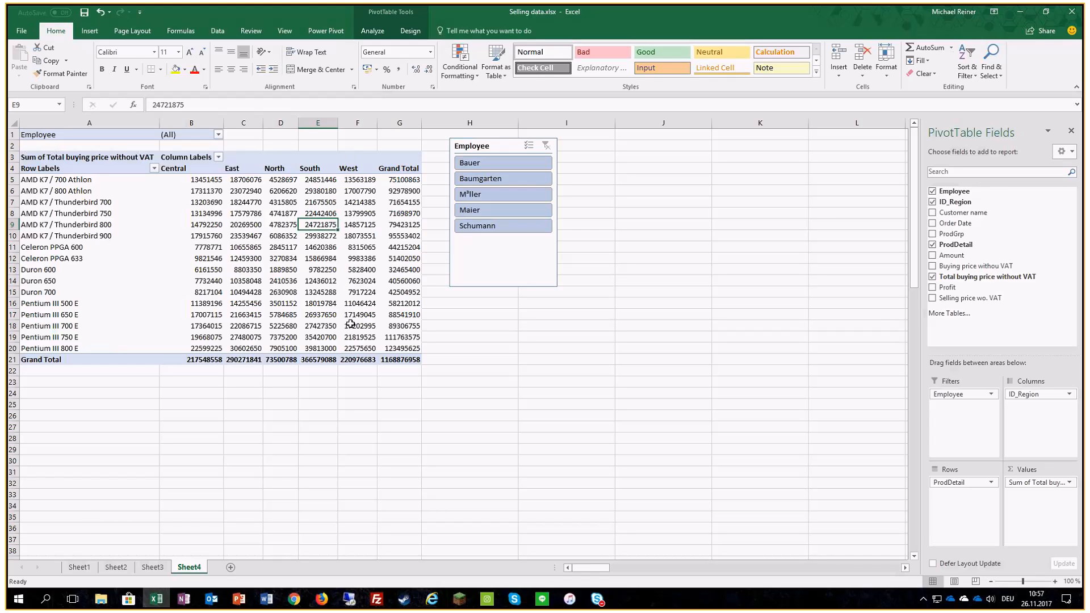
left_click(487, 140)
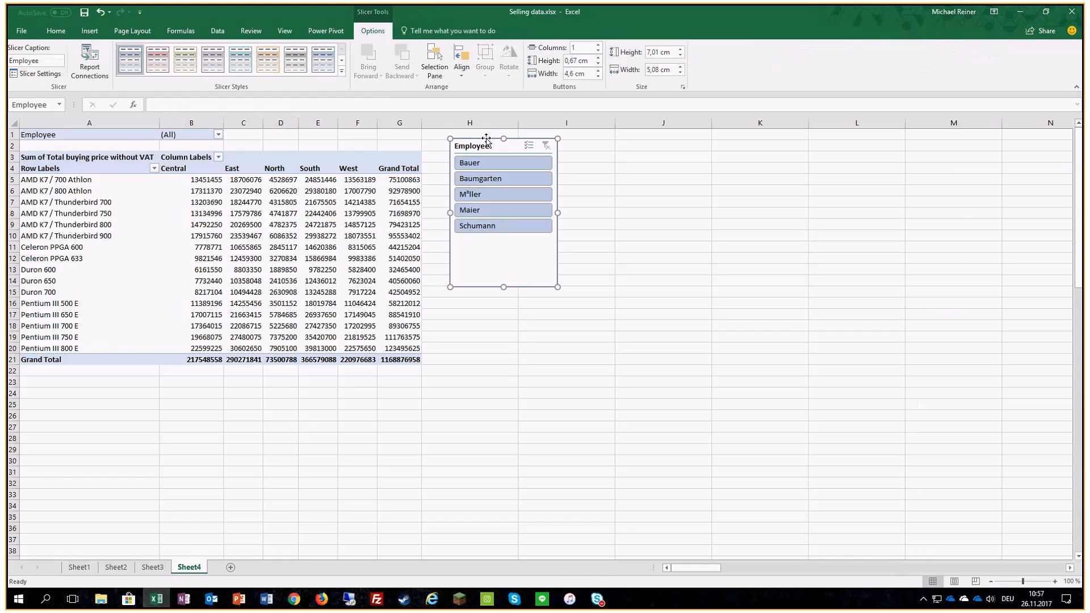
key("Delete")
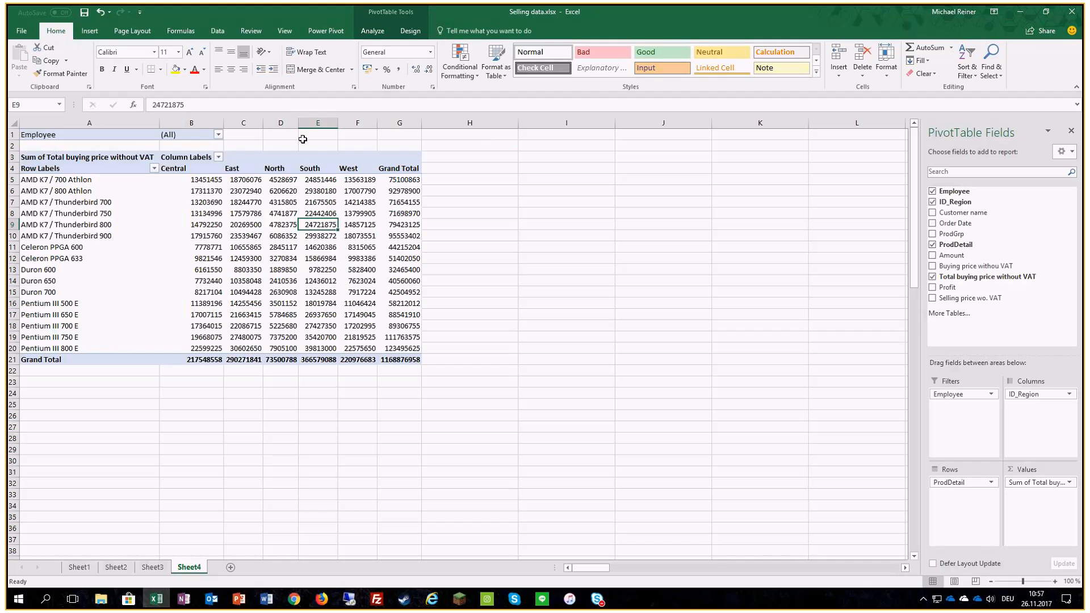
left_click_drag(964, 394, 908, 545)
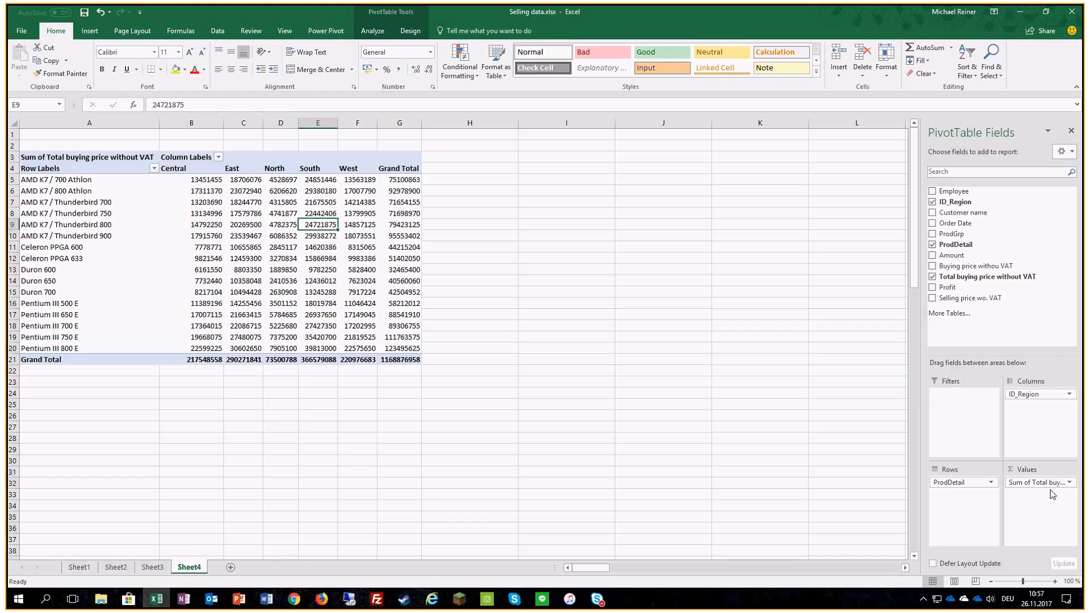
left_click(1070, 483)
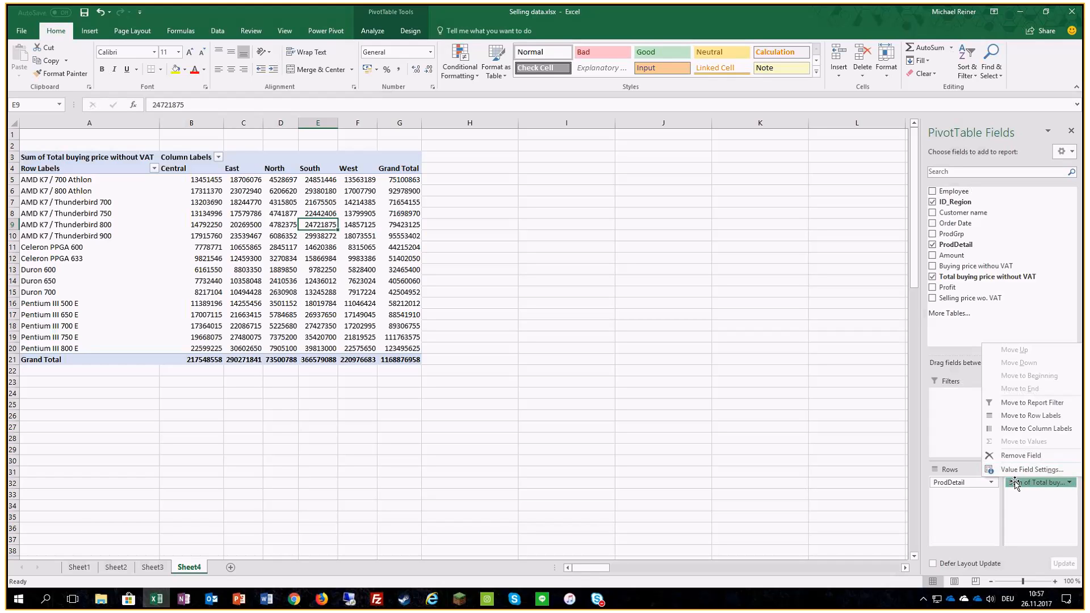
left_click(992, 482)
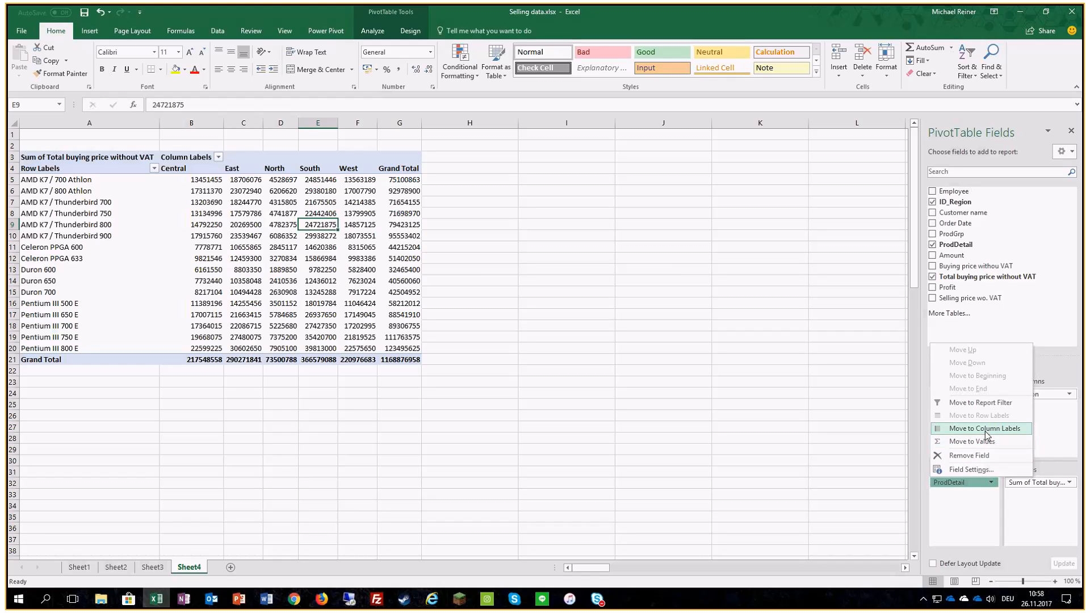
- Sort the ID_Region column labels from A to Z
left_click(217, 158)
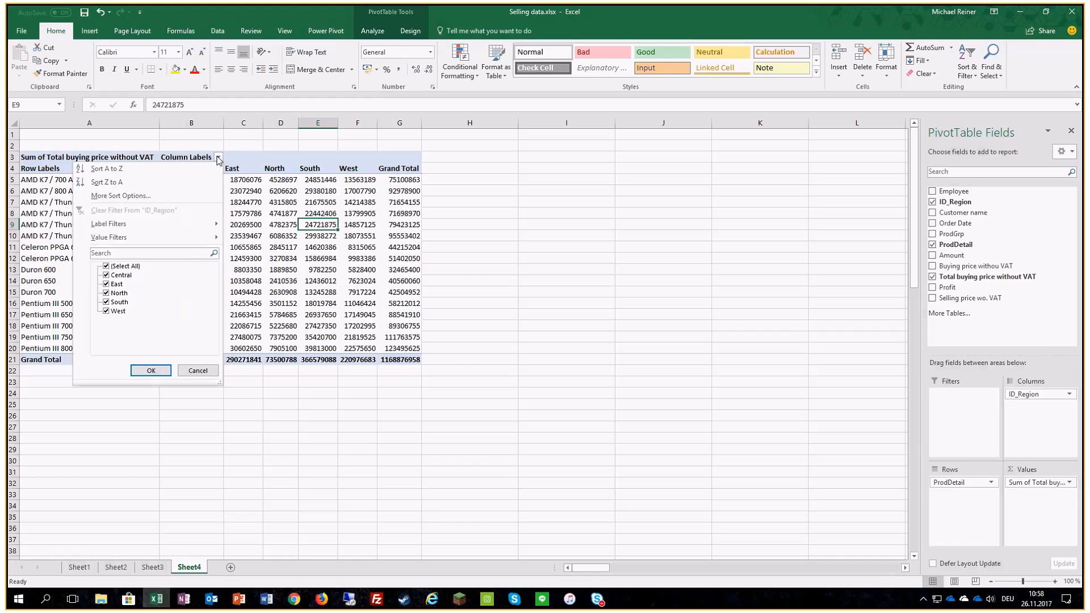
left_click(218, 159)
left_click(218, 158)
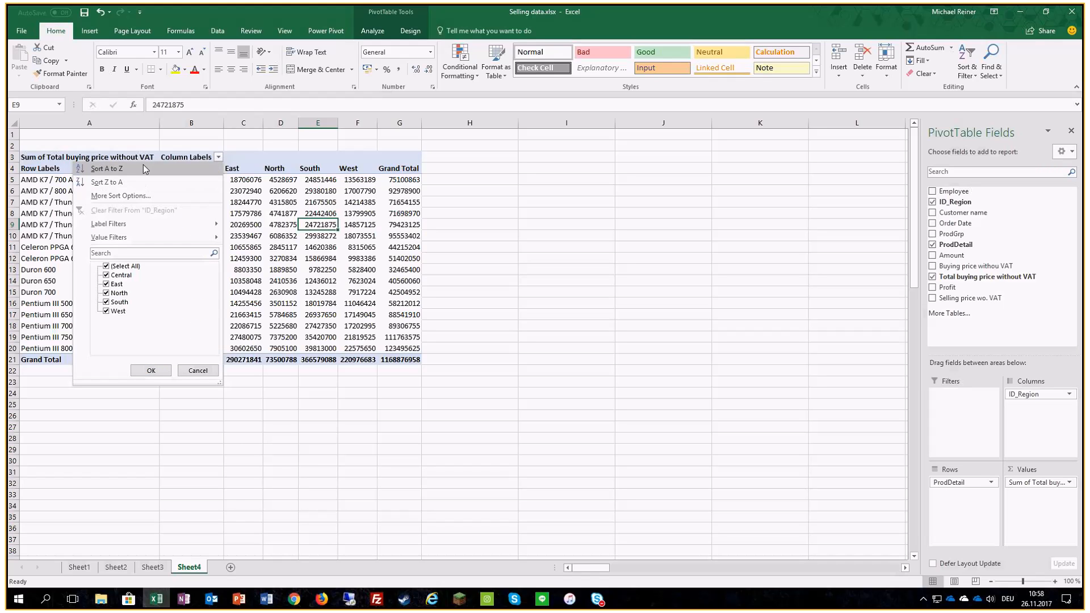
left_click(213, 159)
- Try sorting the ProdDetail row labels from Z to A, and set their order to A to Z
left_click(154, 168)
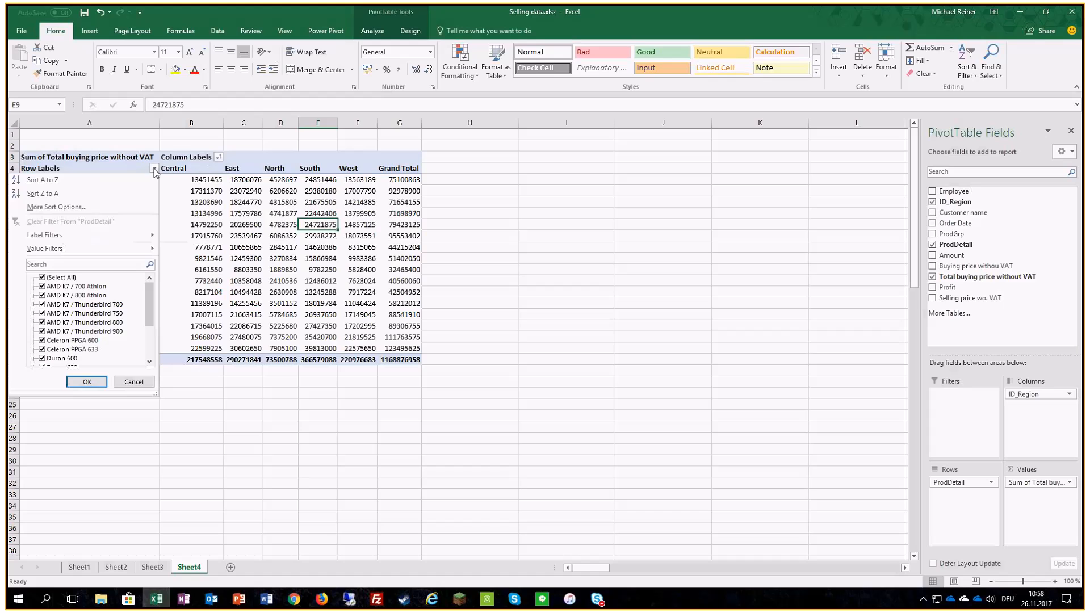
left_click(80, 203)
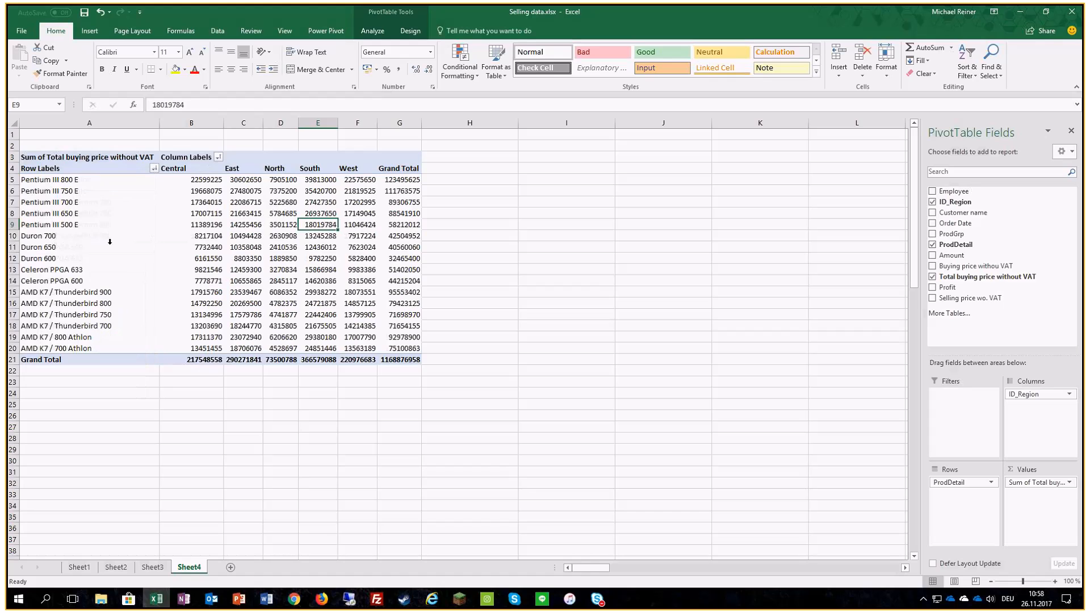
left_click(155, 168)
left_click(95, 183)
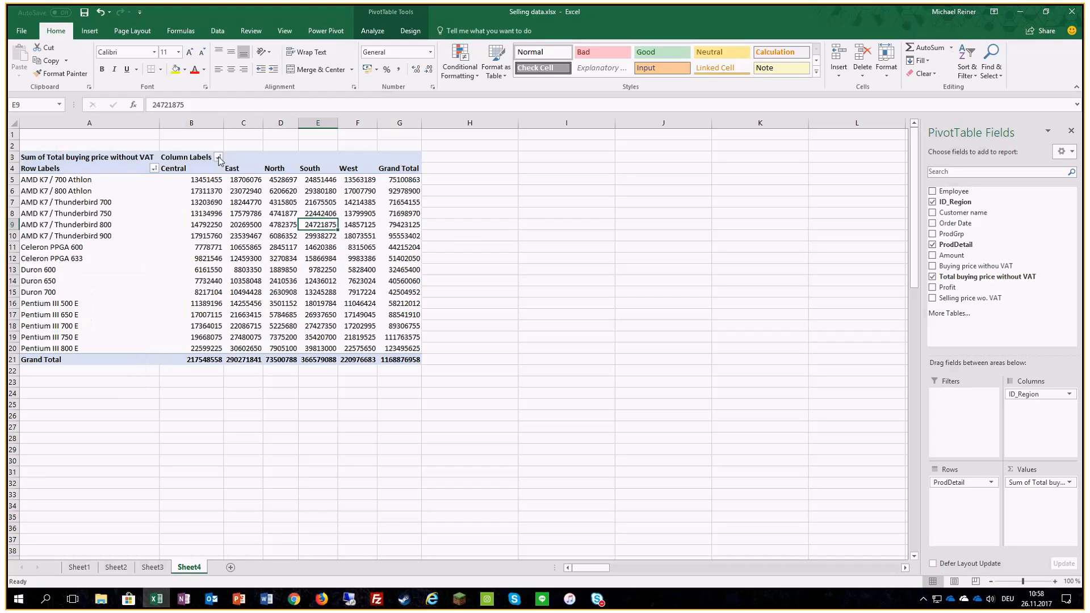
- Filter the column labels to show only the East and West regions
left_click(218, 157)
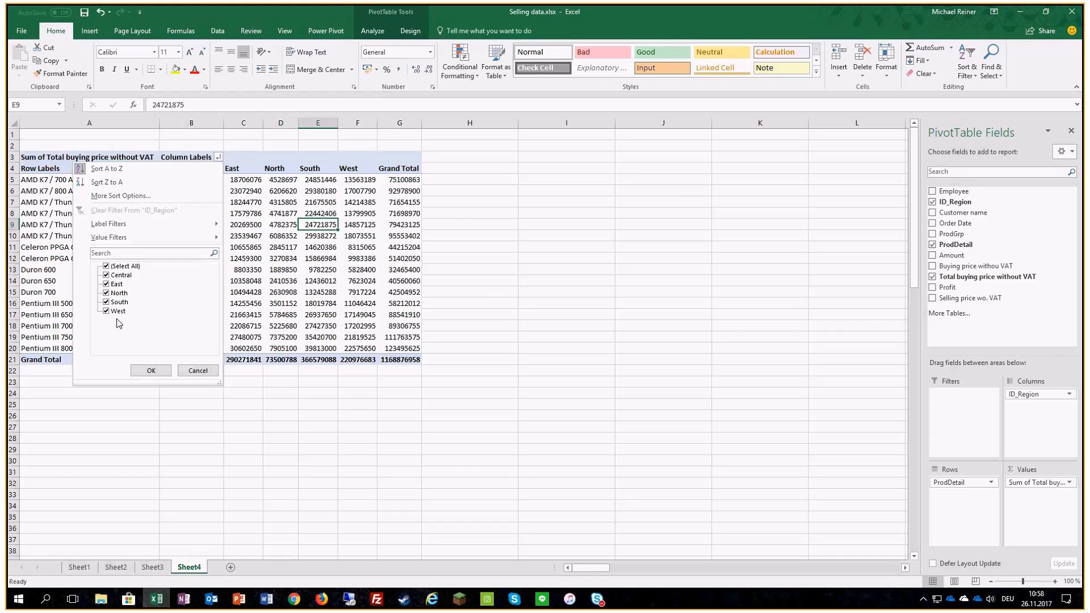
left_click(107, 266)
left_click(106, 284)
left_click(107, 311)
left_click(151, 370)
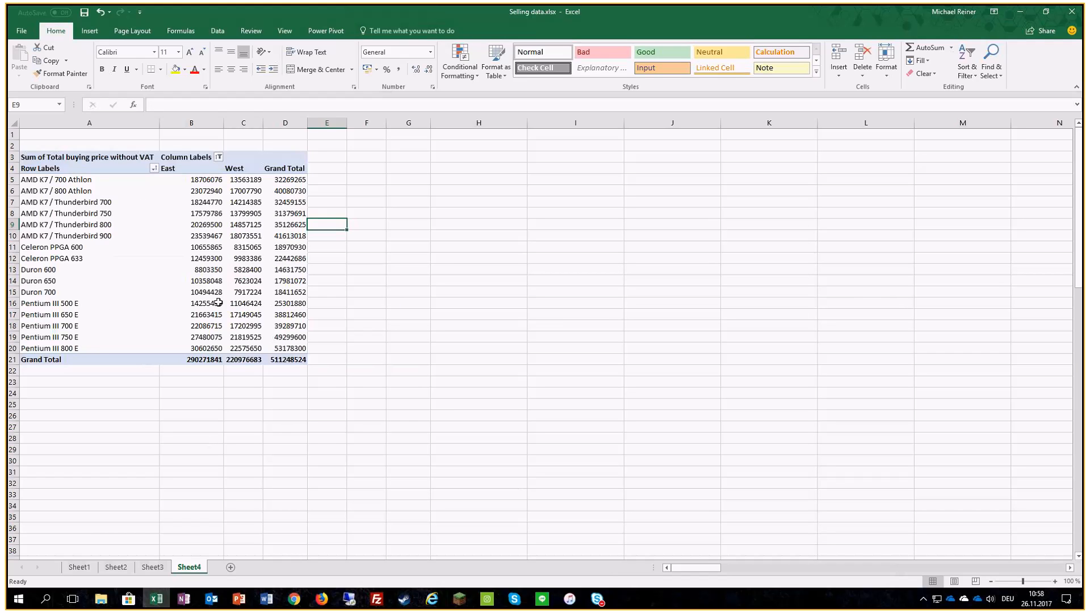
- Restore all regions in the column label filter
left_click(219, 158)
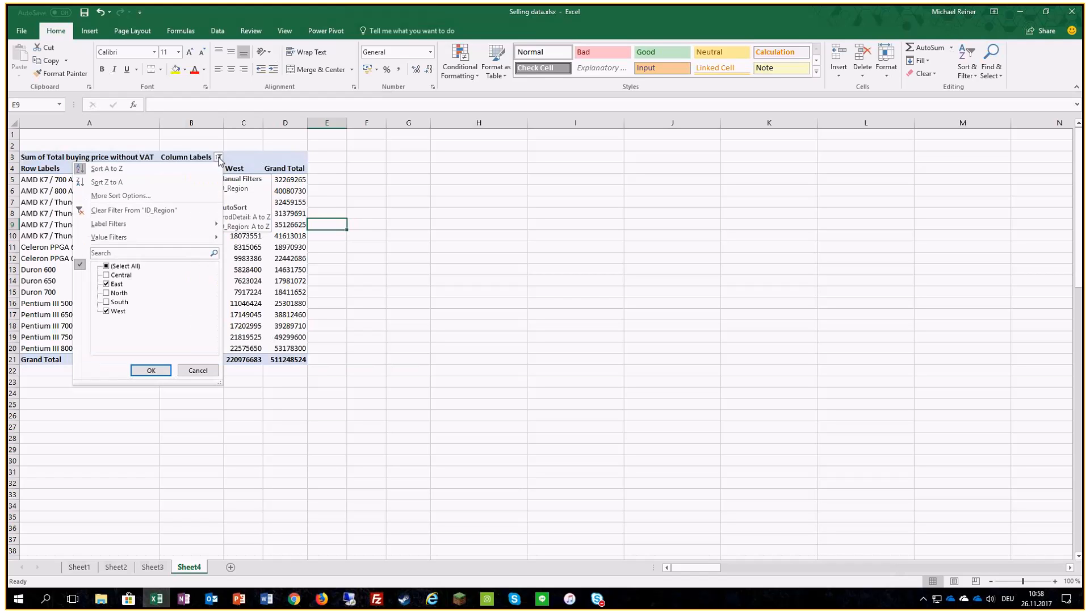
left_click(112, 266)
left_click(161, 371)
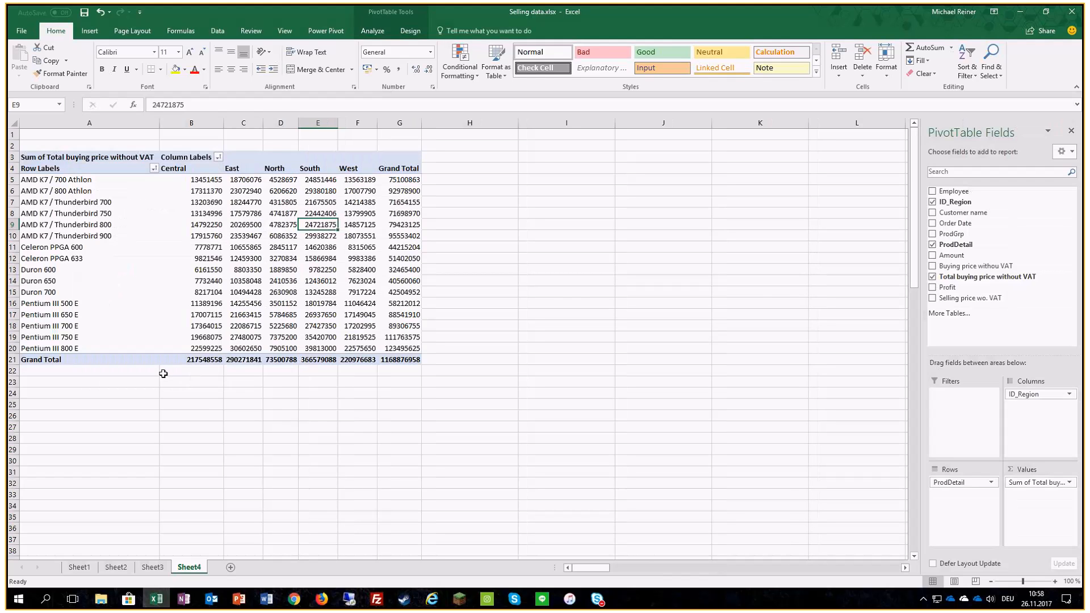
- Add Customer name to the rows below ProdDetail and Employee to the columns below ID_Region
left_click(238, 258)
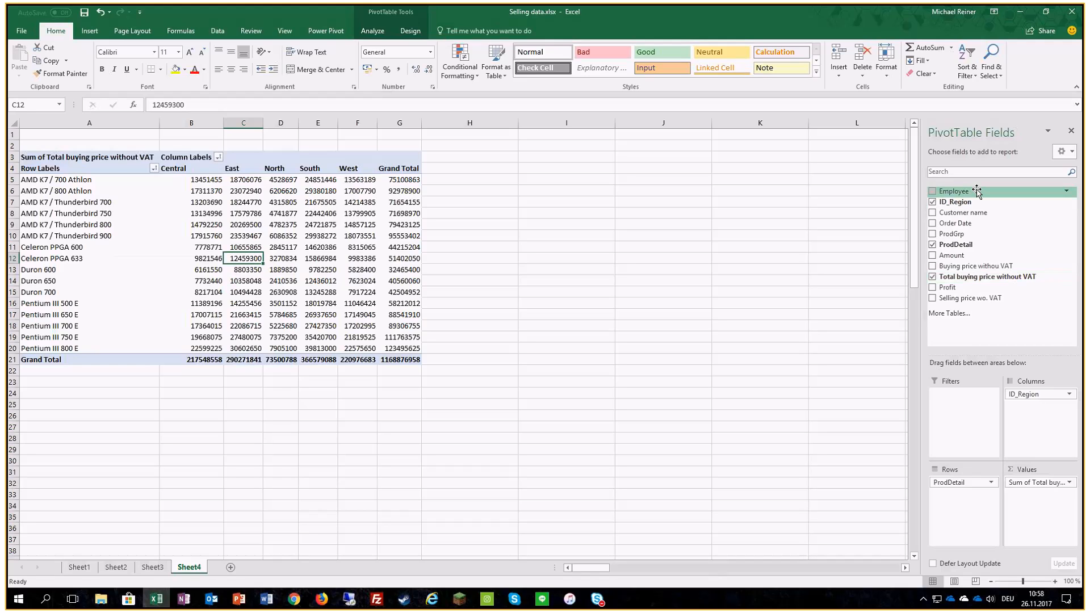
left_click(963, 317)
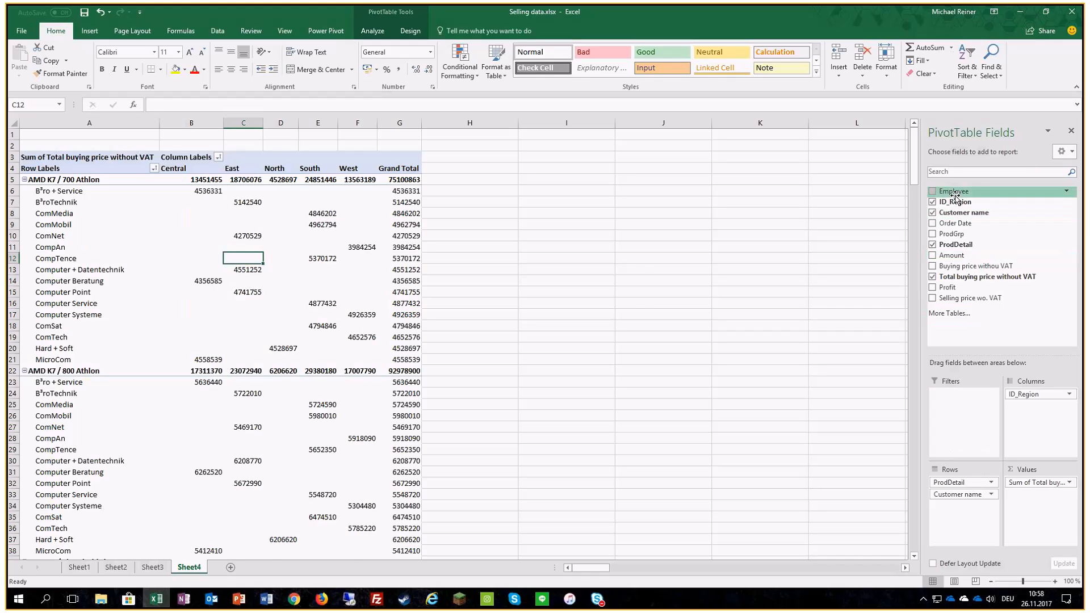
left_click_drag(1026, 404, 1027, 404)
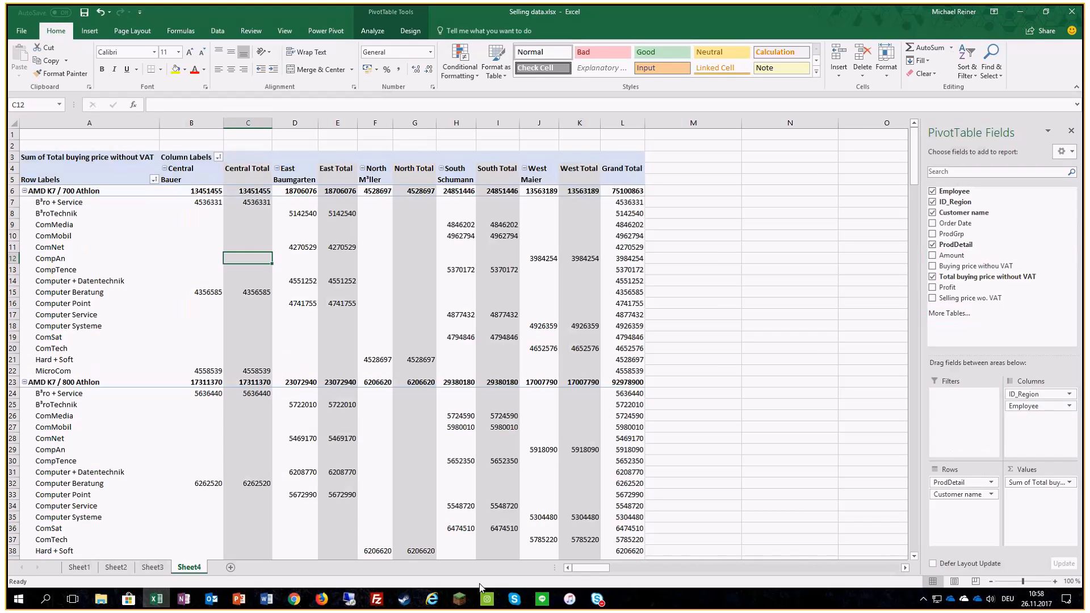
mouse_move(280, 409)
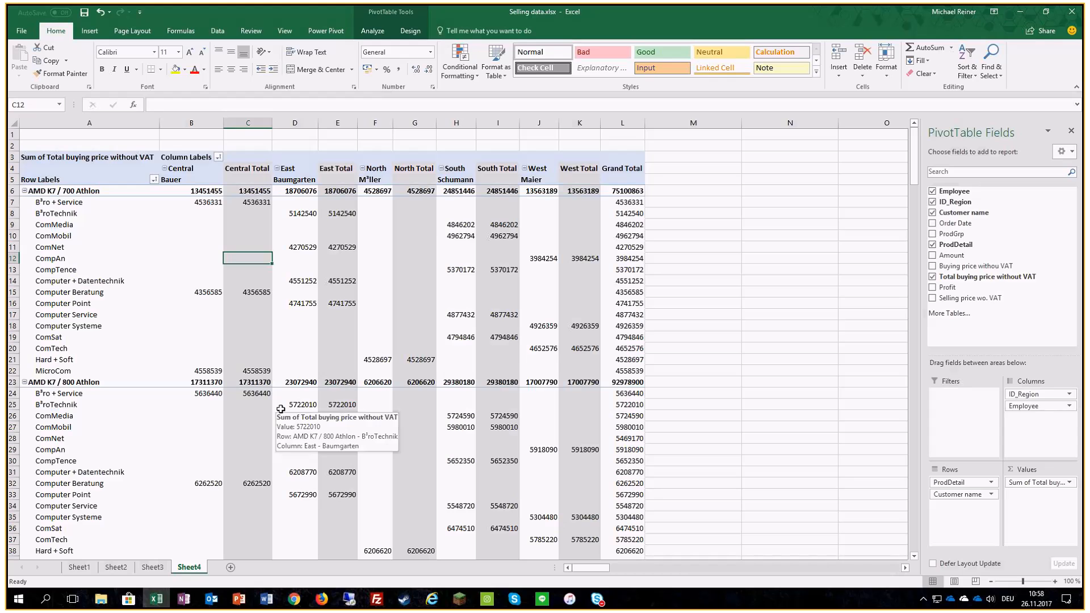
- Remove Employee from the PivotTable columns and Customer name from the rows
left_click_drag(1038, 406, 1033, 321)
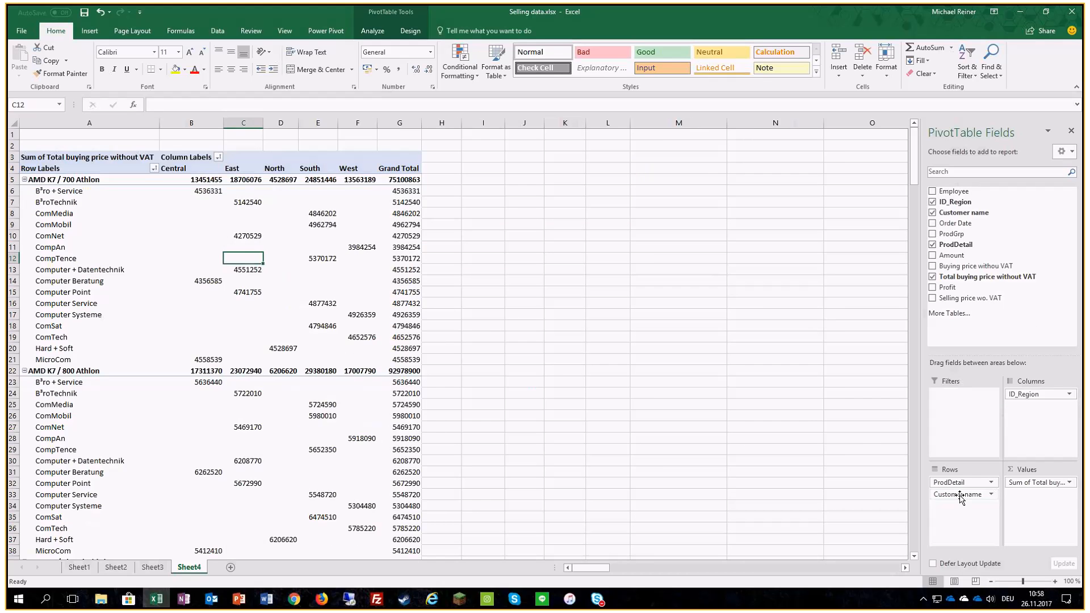
left_click_drag(960, 497, 1019, 304)
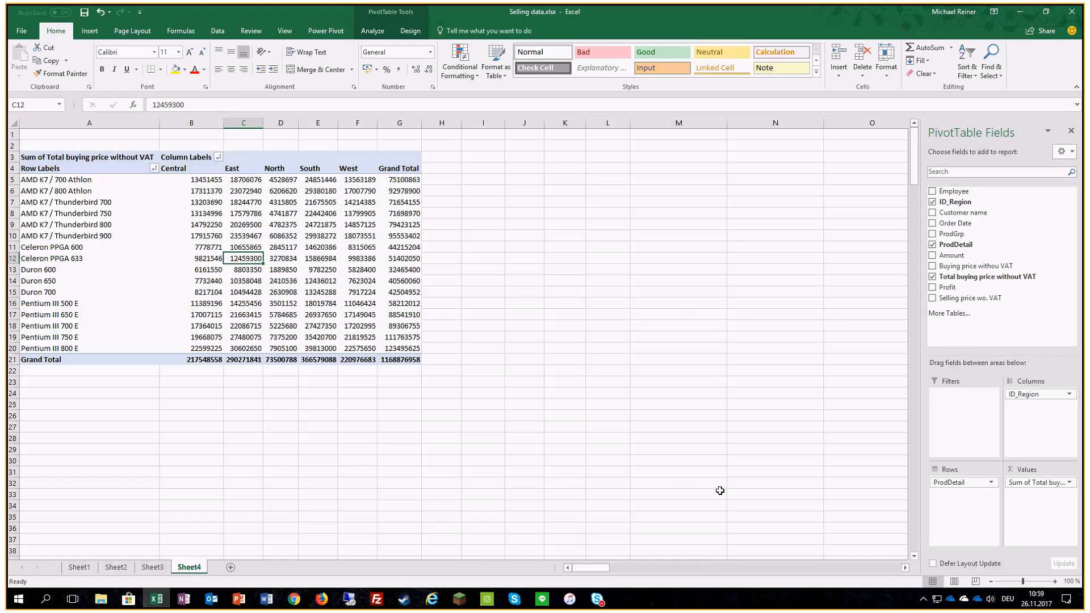
- Summarize the Total buying price without VAT value field by Average
left_click(1058, 483)
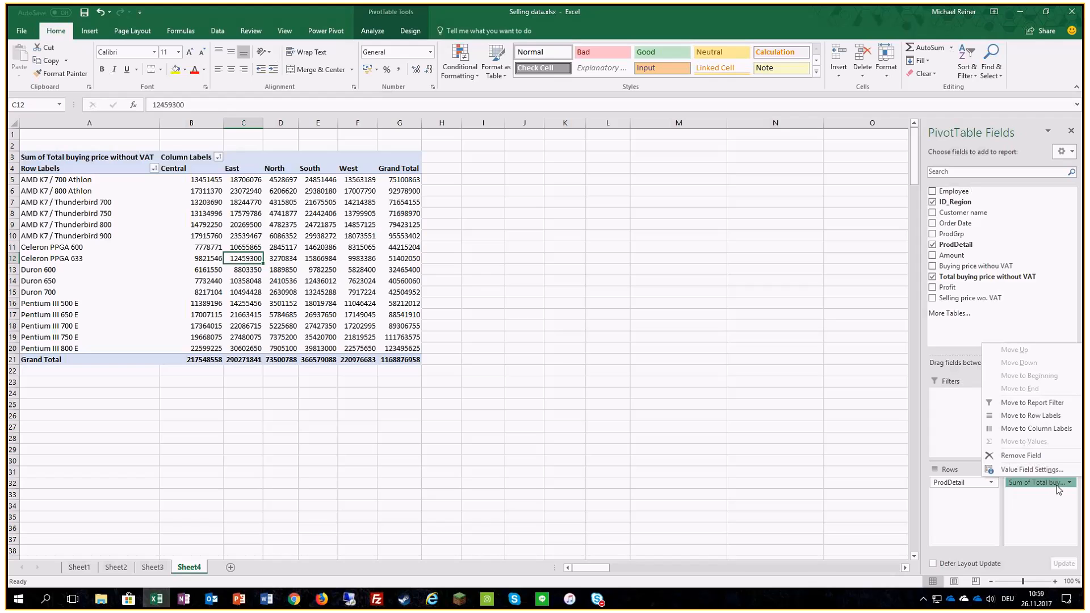
left_click(1032, 469)
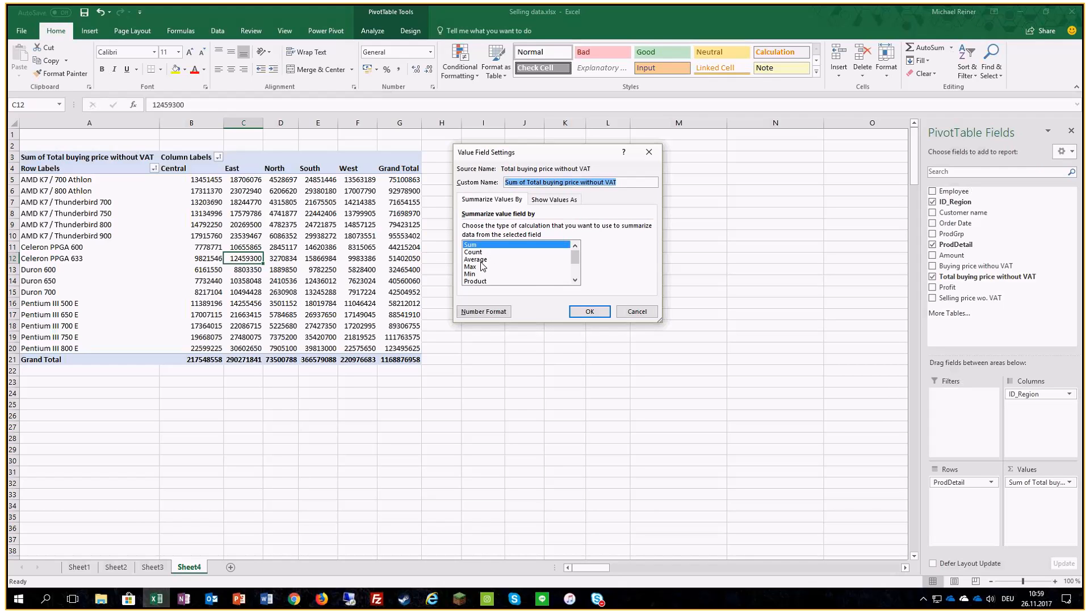
left_click(575, 279)
left_click(575, 280)
left_click(574, 280)
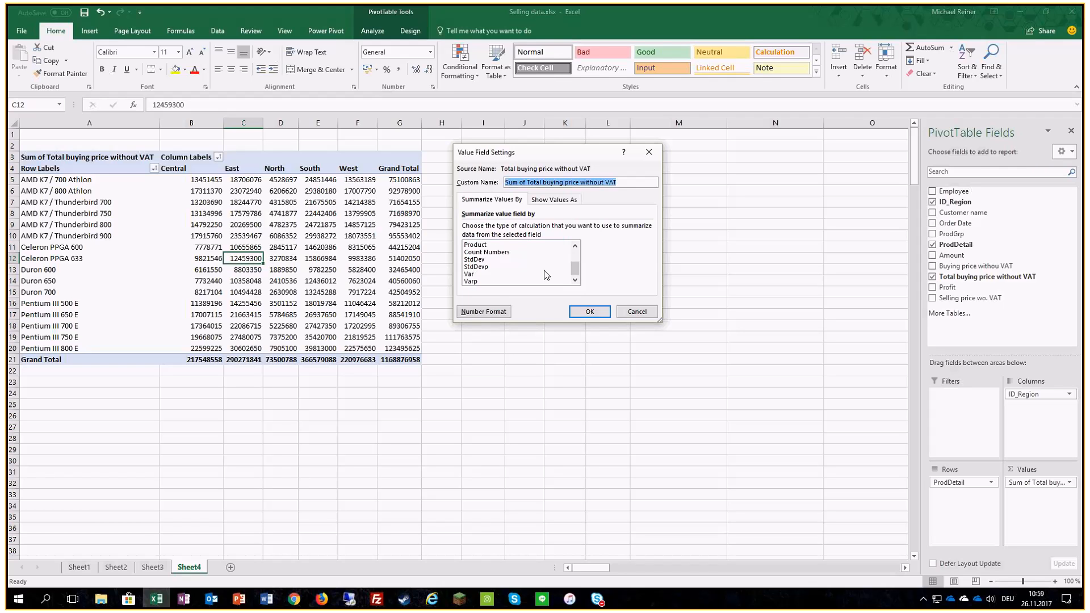
left_click_drag(573, 273, 577, 252)
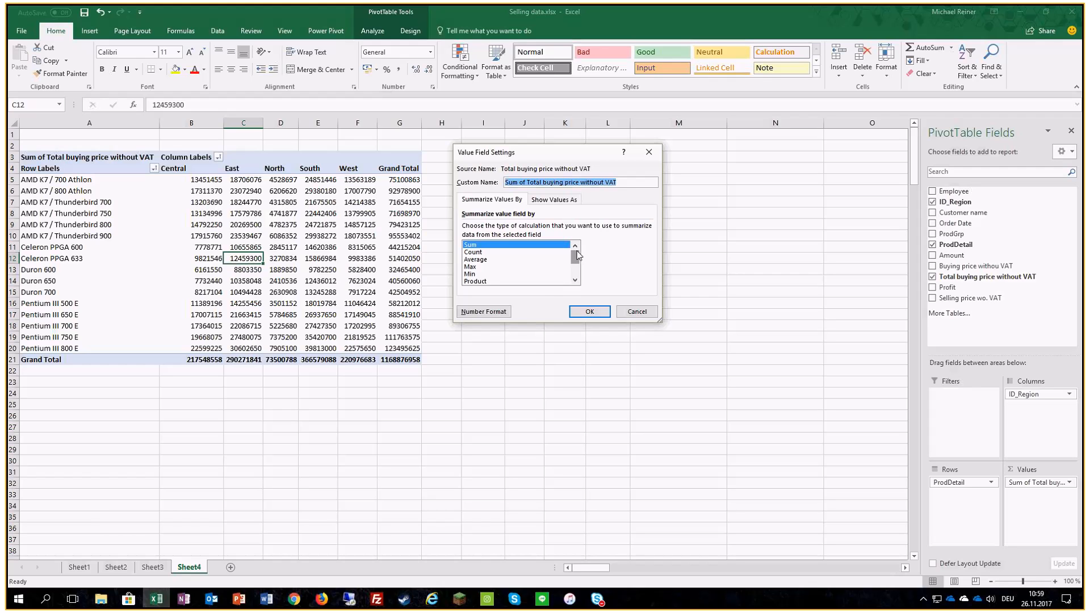
left_click(474, 260)
left_click(582, 310)
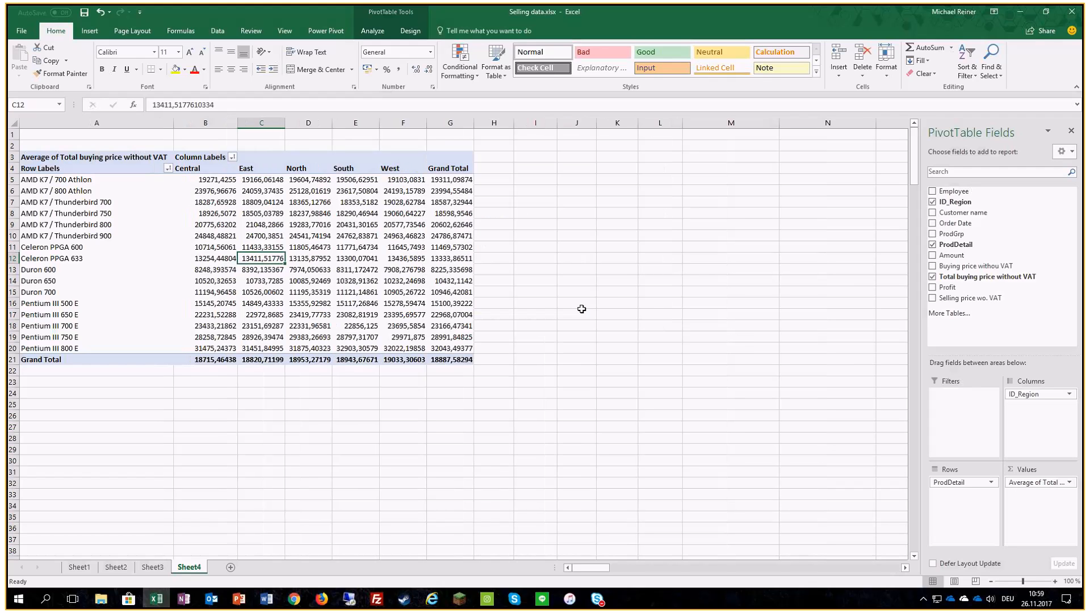
- Change the calculation of the Total buying price without VAT value field to Var
left_click(1030, 481)
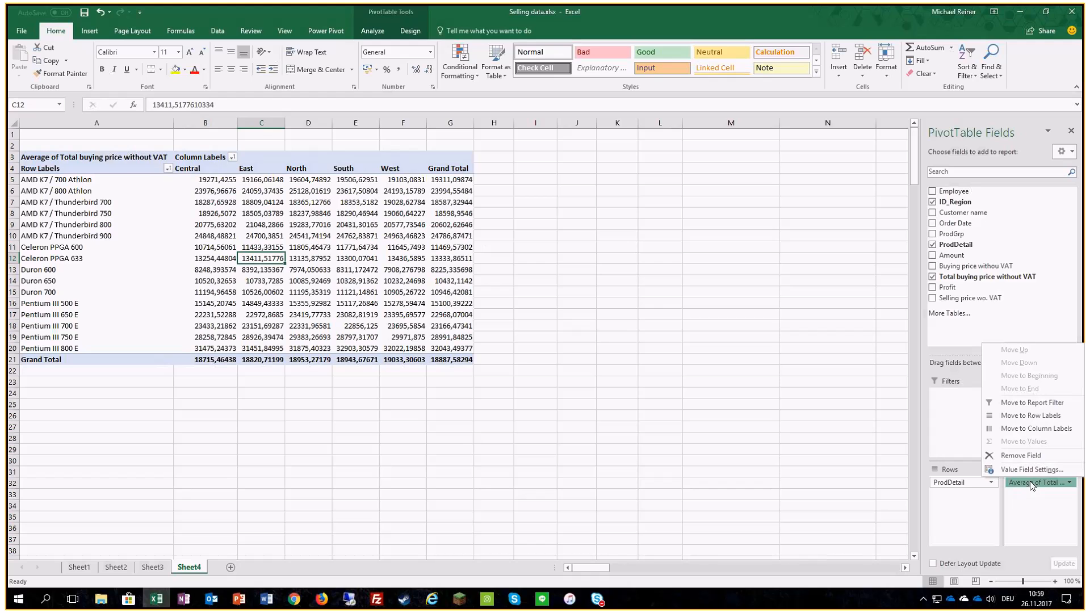
left_click(1031, 468)
scroll(516, 264, "down", 2)
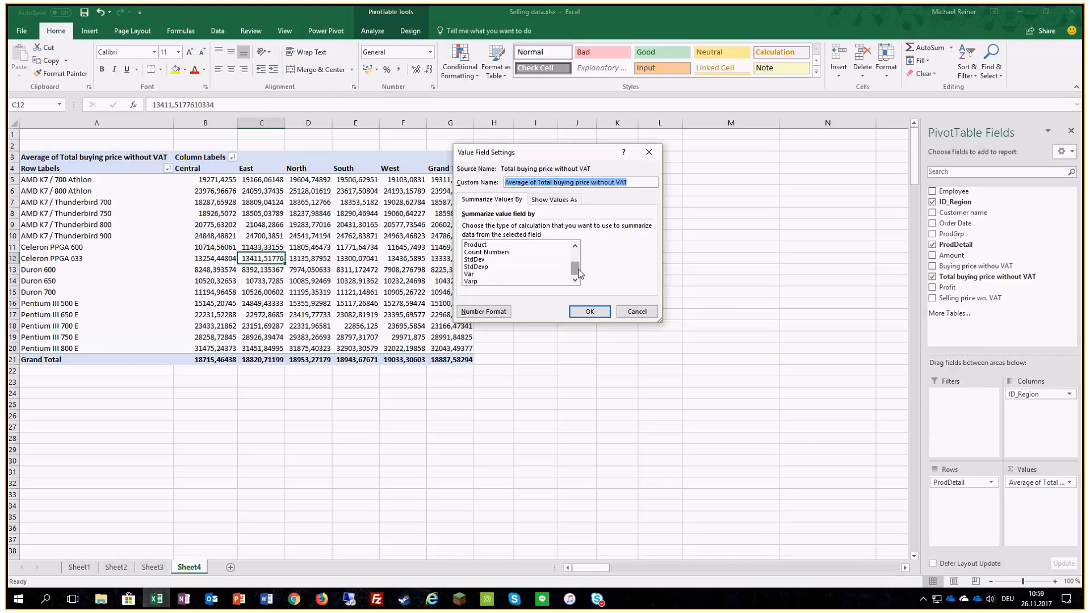
left_click(475, 273)
left_click(587, 313)
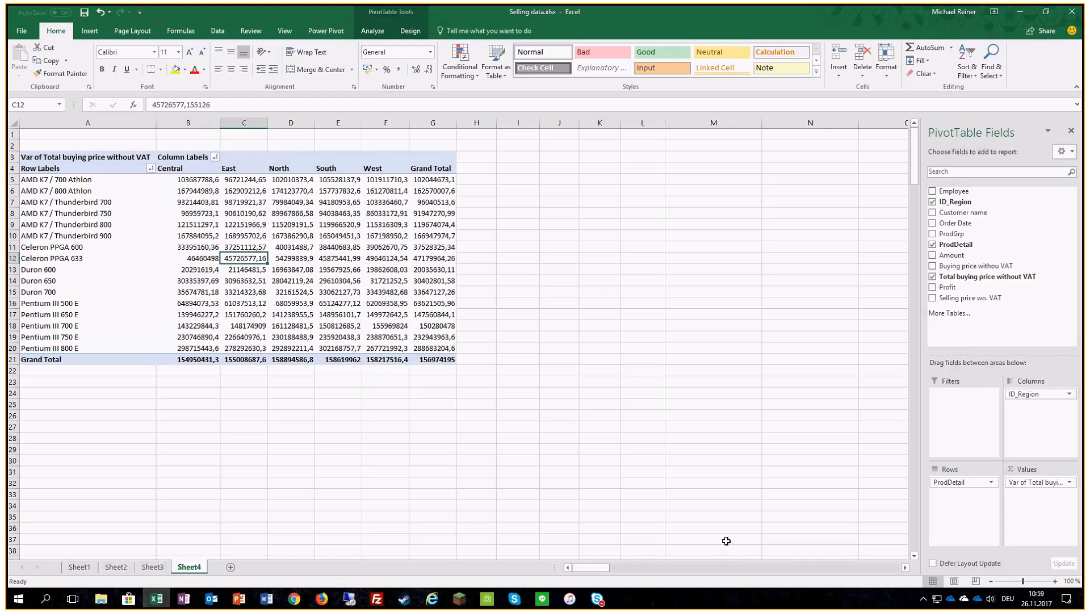
- Set the Total buying price without VAT value field back to being summarized by Sum
double_click(1022, 482)
scroll(477, 250, "up", 2)
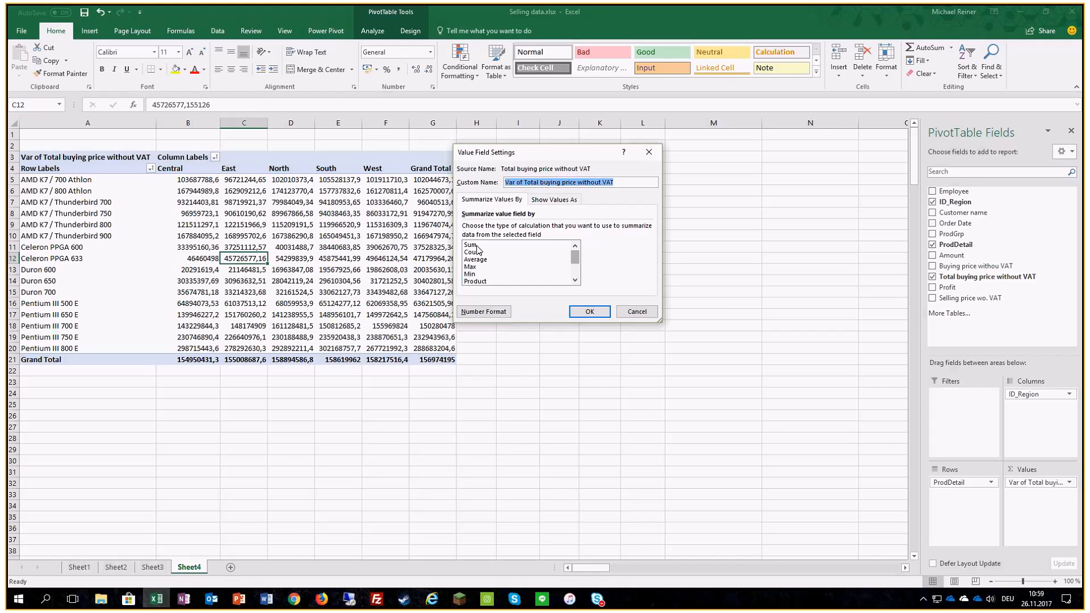
left_click(476, 246)
left_click(589, 311)
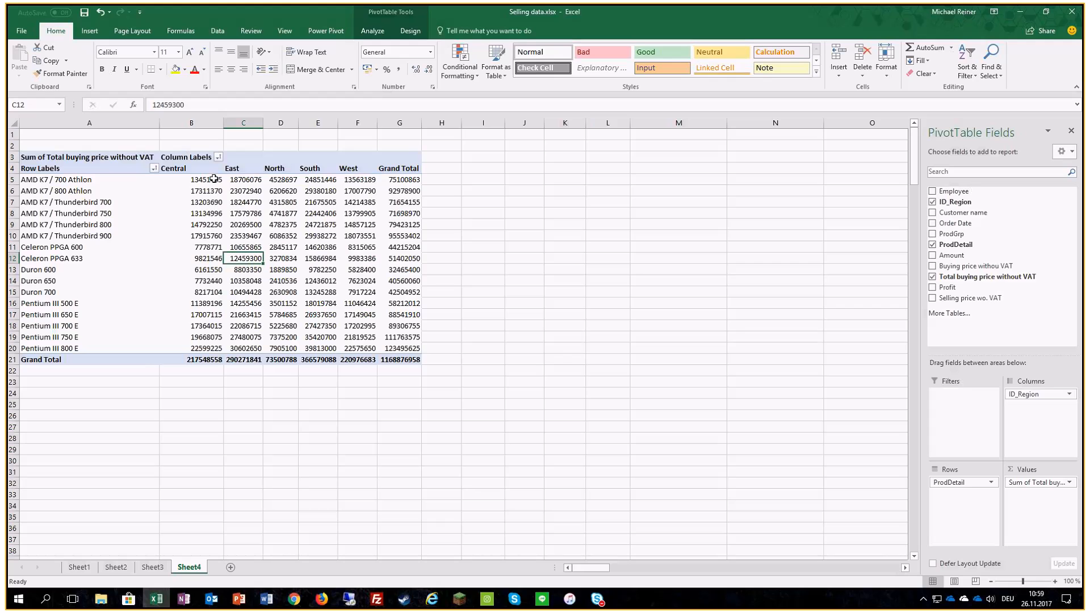
- Format the total buying price values as Currency in € with 1 decimal place and negative numbers in red with a minus sign
left_click(1021, 482)
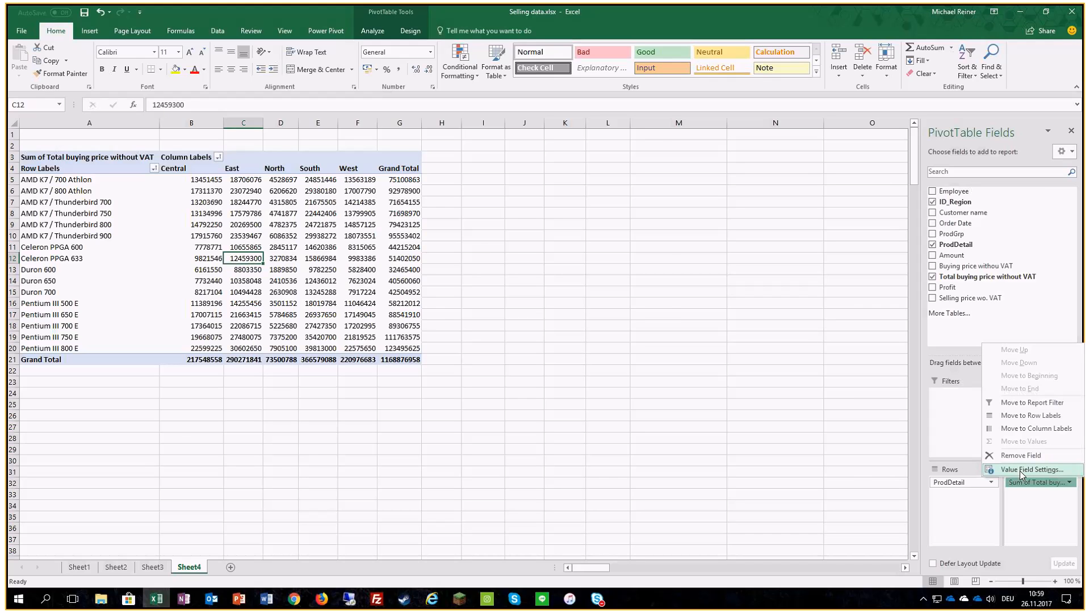
left_click(1020, 471)
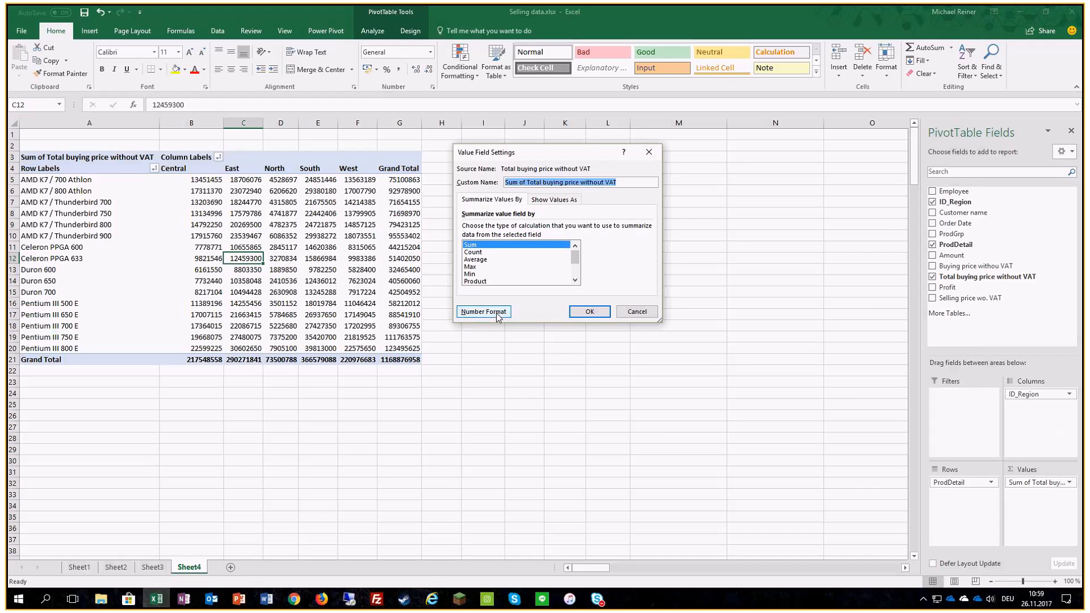
left_click(486, 312)
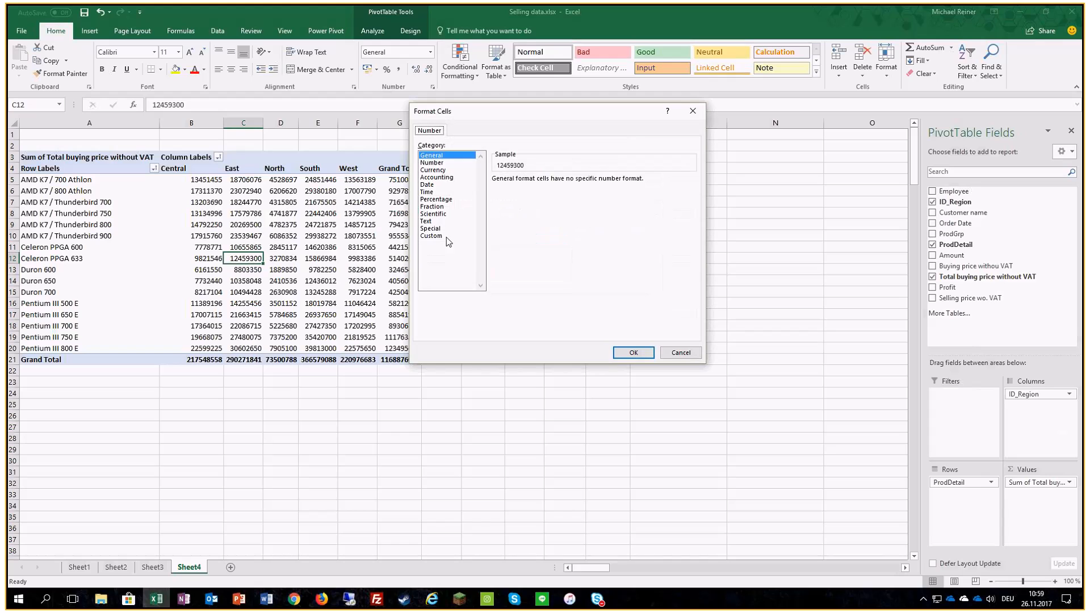
left_click(452, 172)
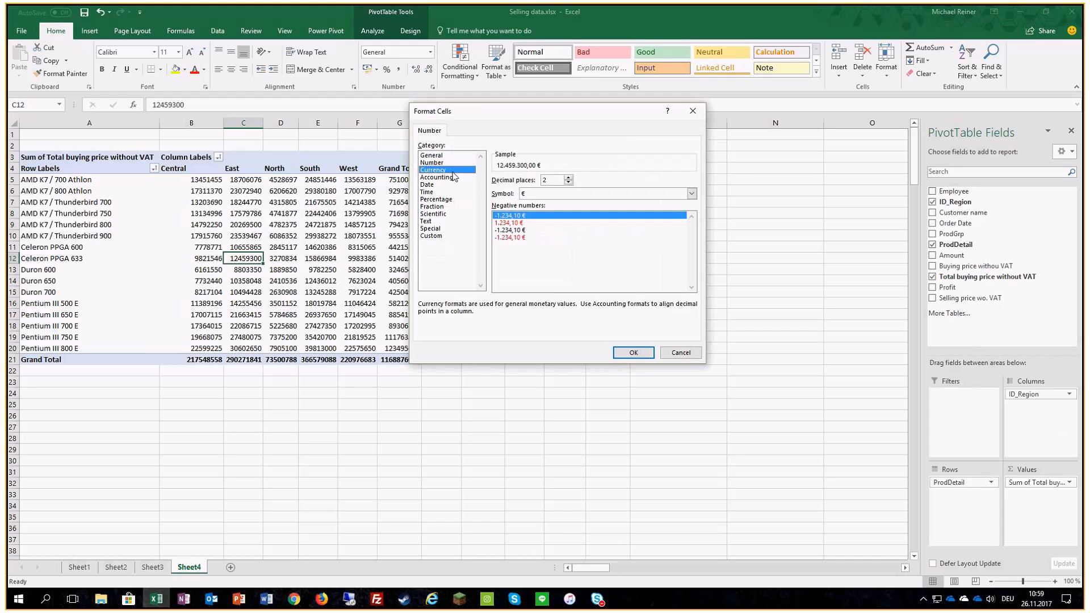
left_click(568, 177)
left_click(568, 183)
left_click(569, 183)
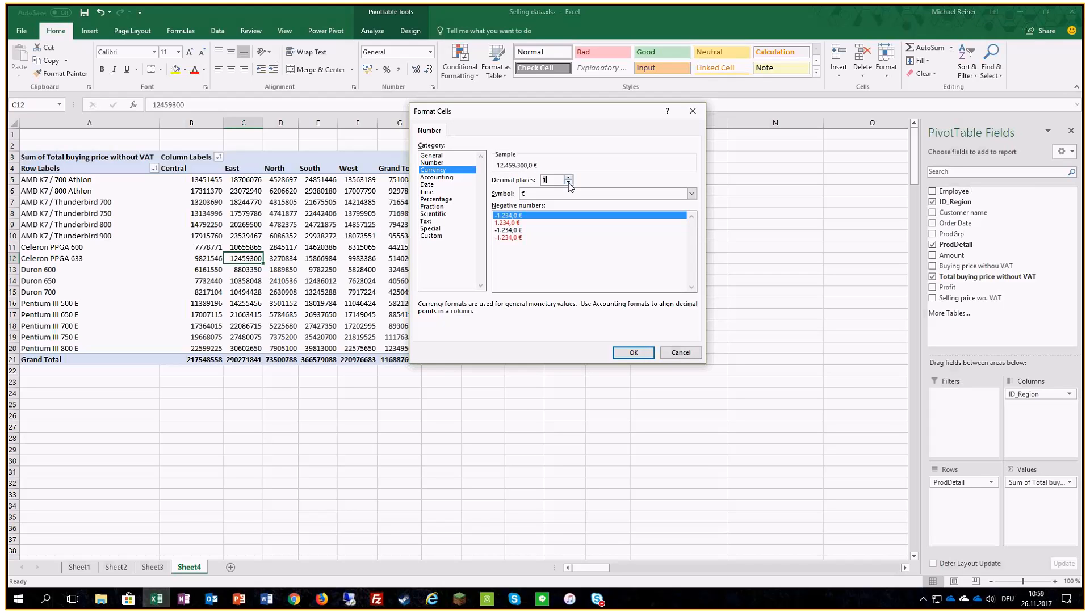
left_click(554, 238)
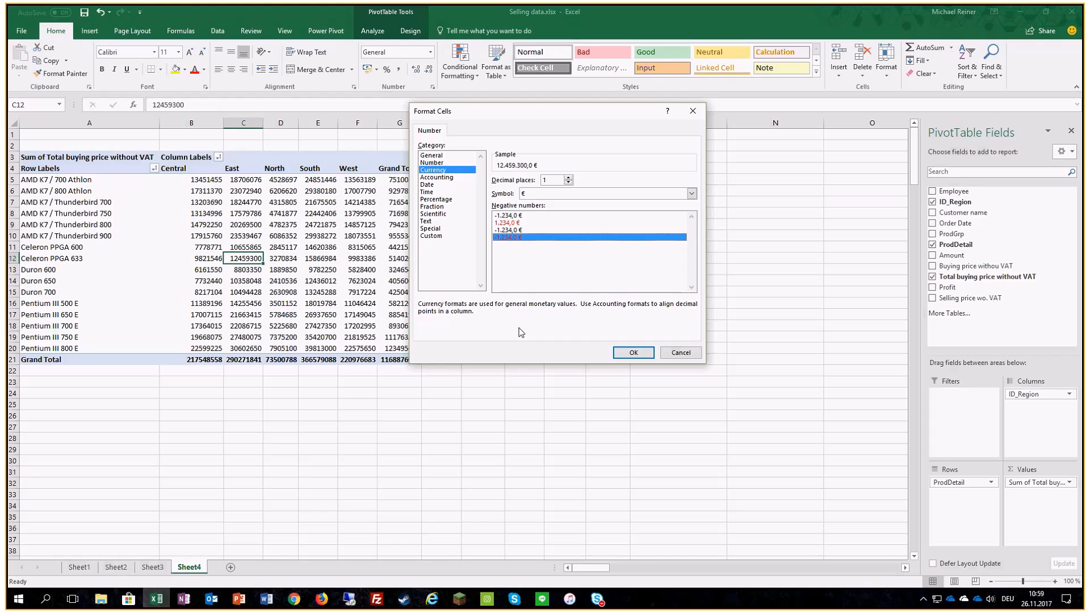
left_click(633, 353)
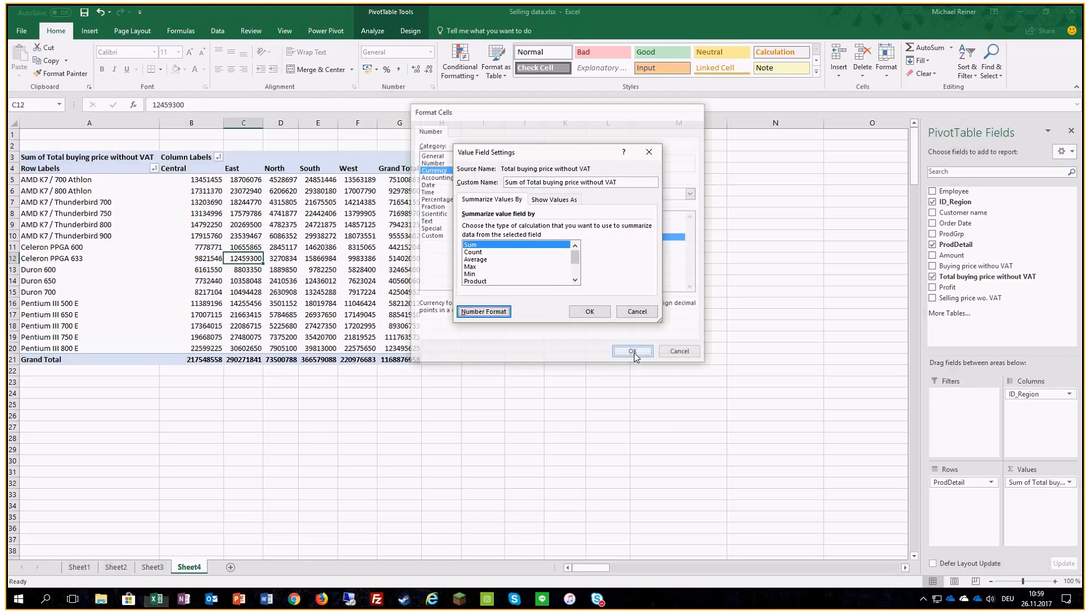
left_click(588, 312)
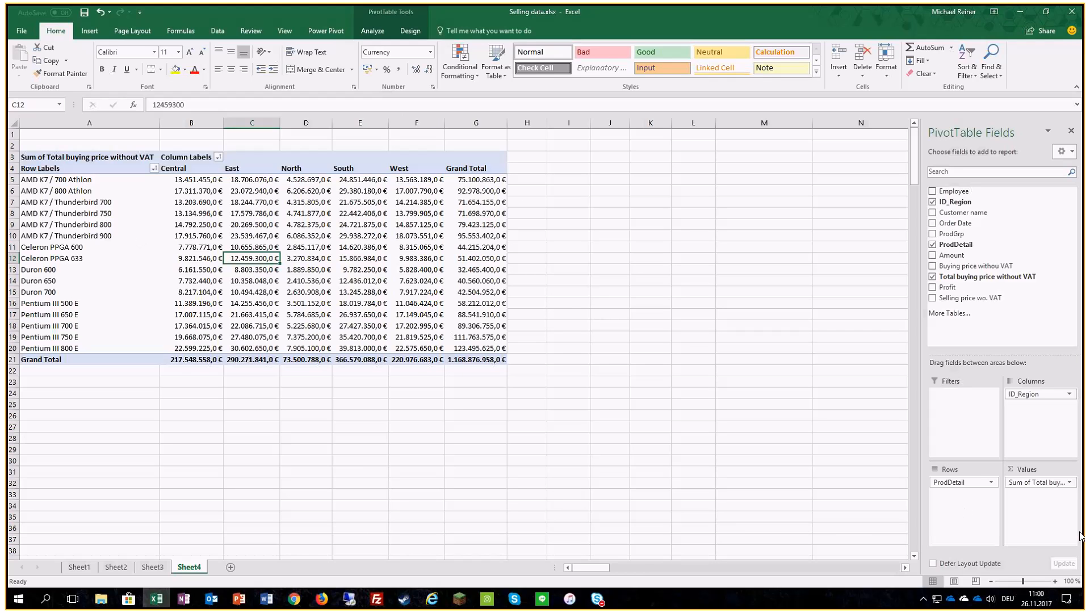
- Show the total buying price values as % of Column Total
left_click(1050, 481)
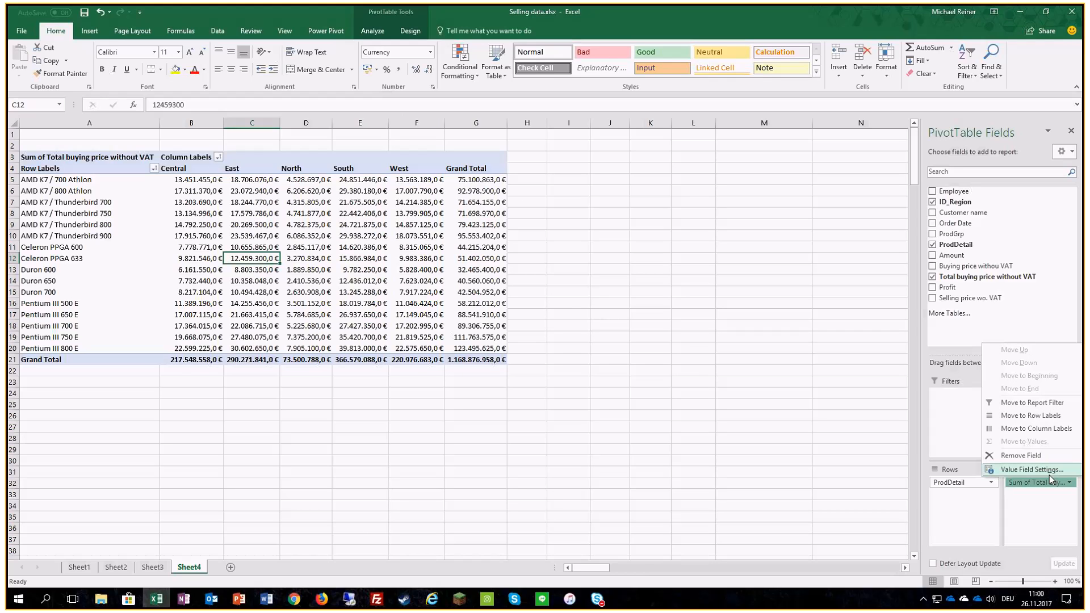
left_click(1049, 474)
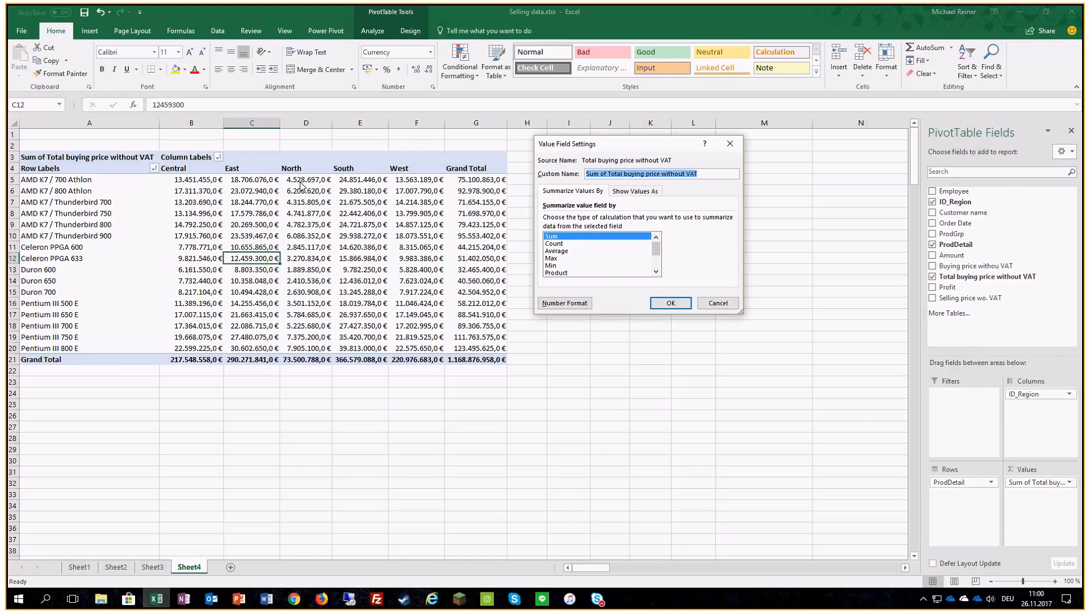
left_click(647, 192)
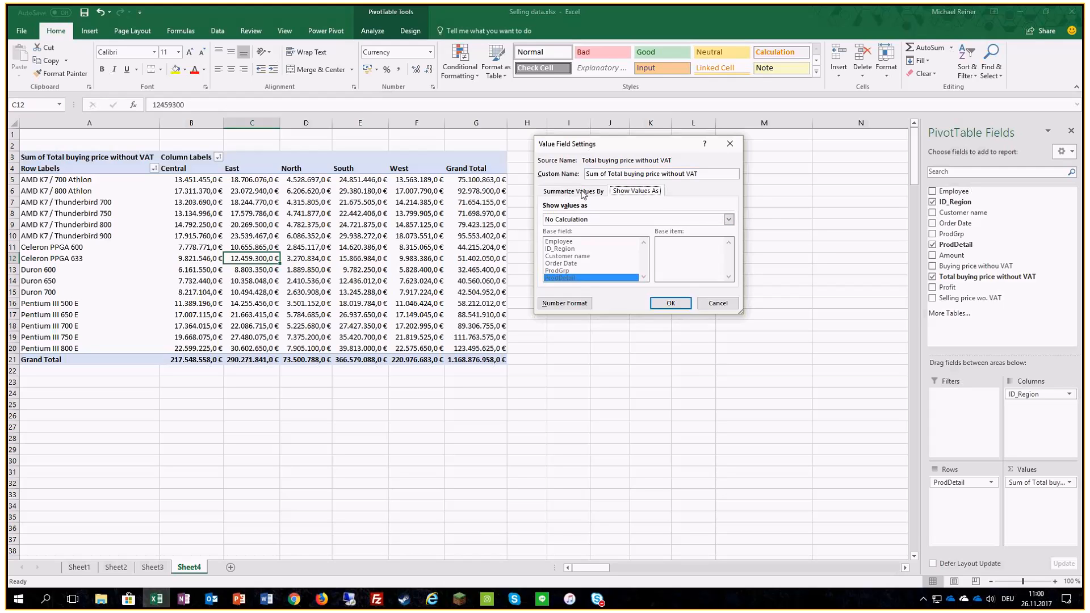
left_click(562, 192)
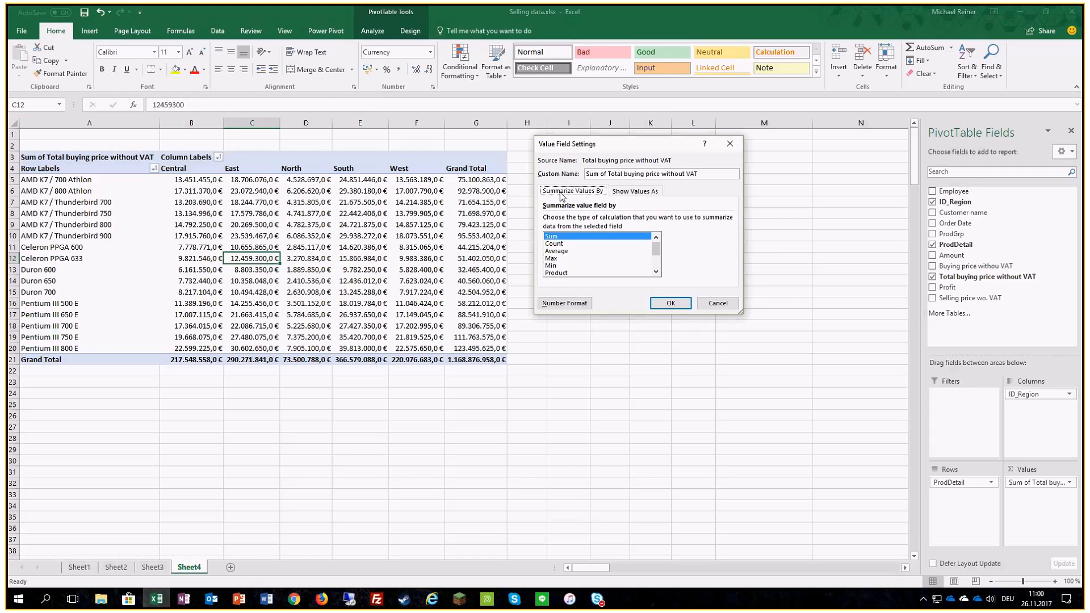
left_click(624, 191)
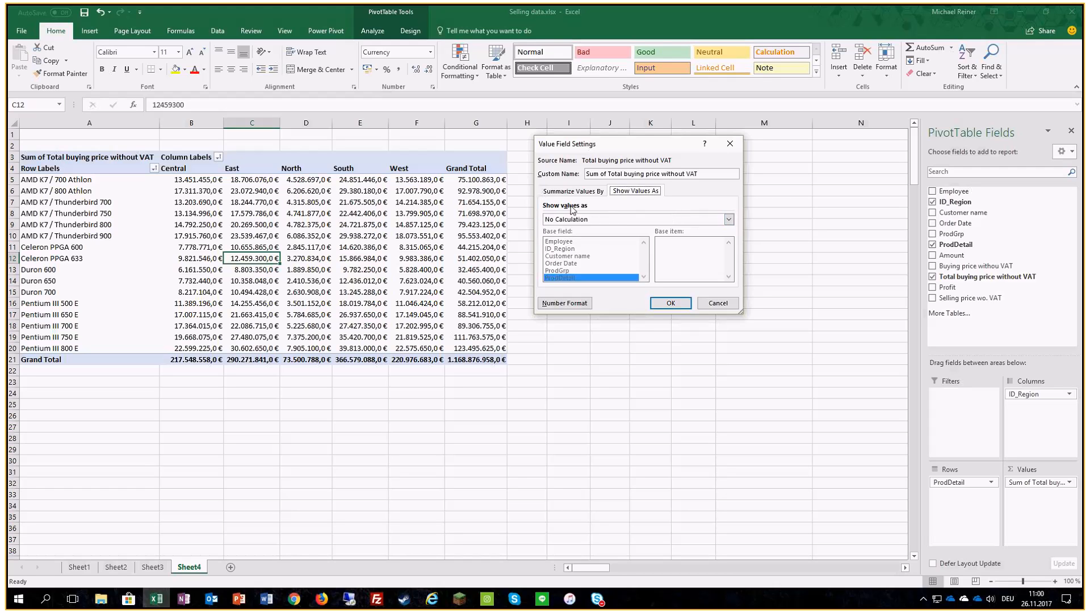
left_click(597, 220)
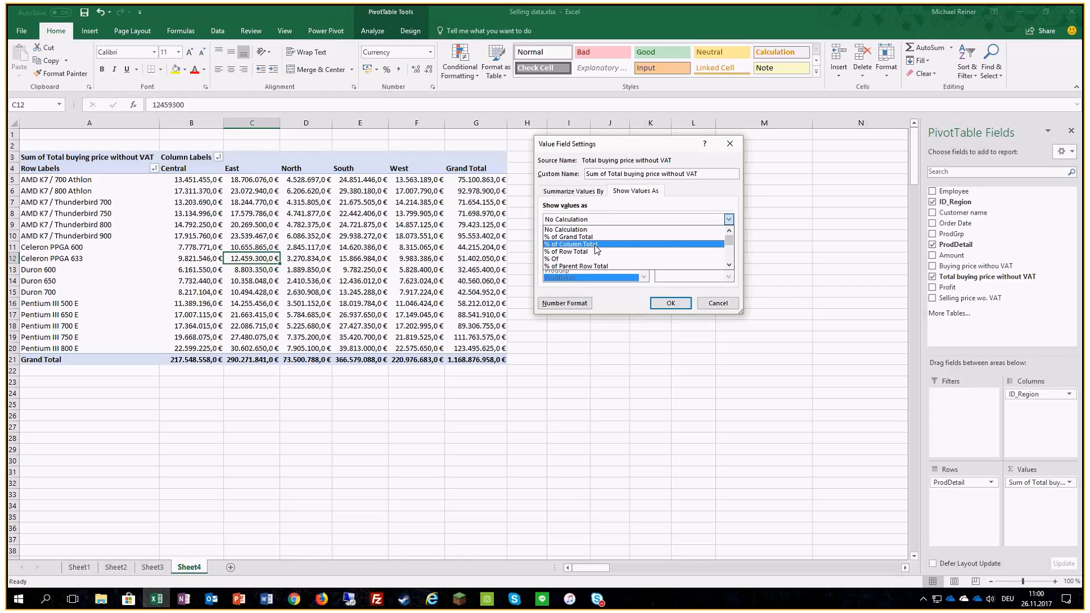
left_click(596, 244)
left_click(658, 302)
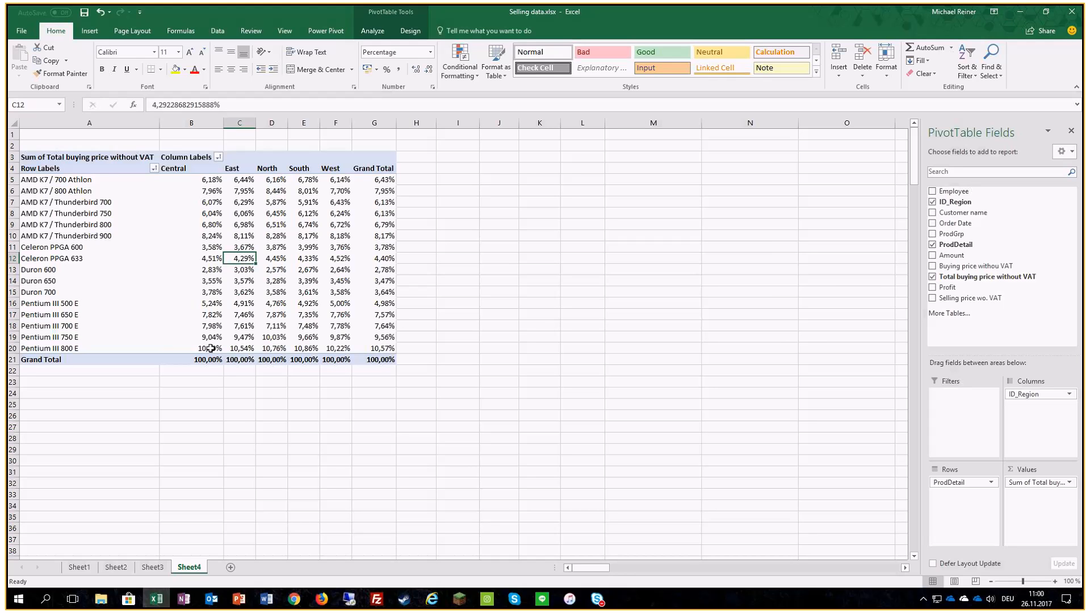
- Switch the display of the total buying price values to % of Row Total
mouse_move(218, 271)
mouse_move(208, 361)
left_click(1022, 484)
left_click(1031, 470)
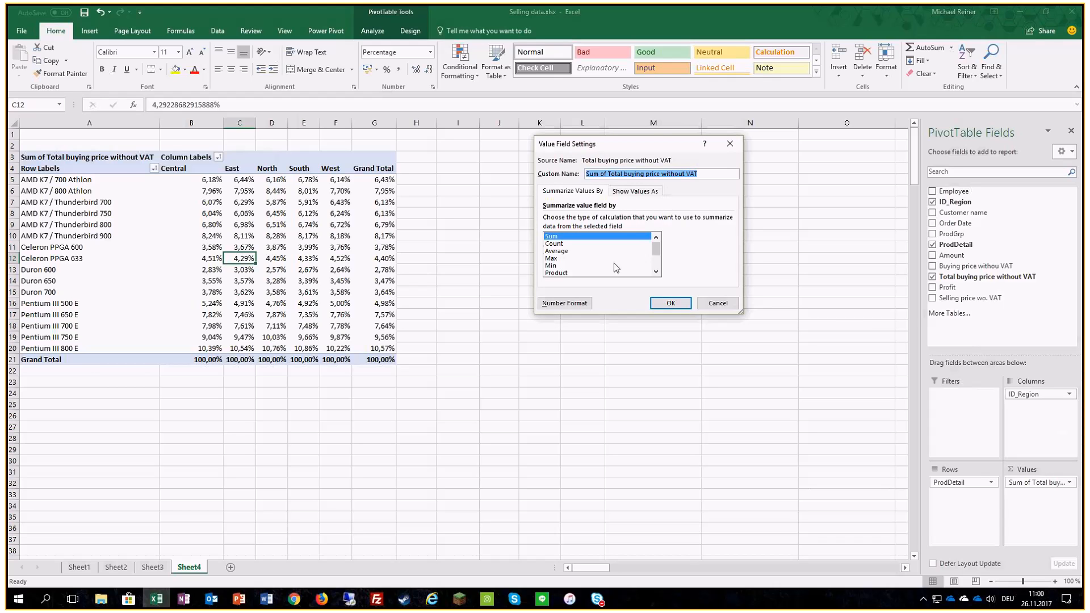
left_click(635, 191)
left_click(624, 219)
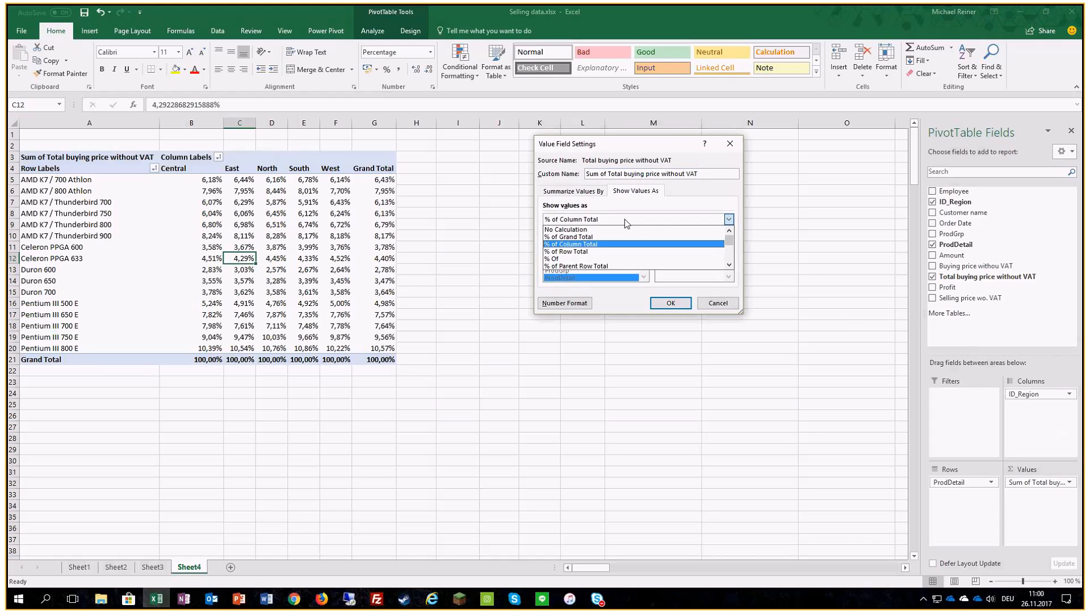
left_click(589, 252)
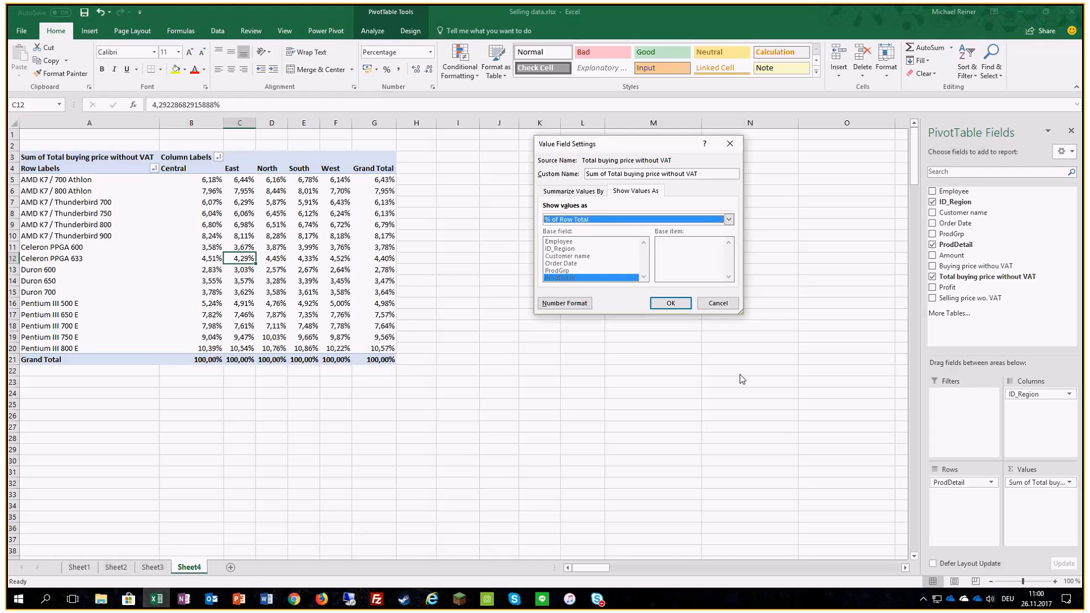
key("Return")
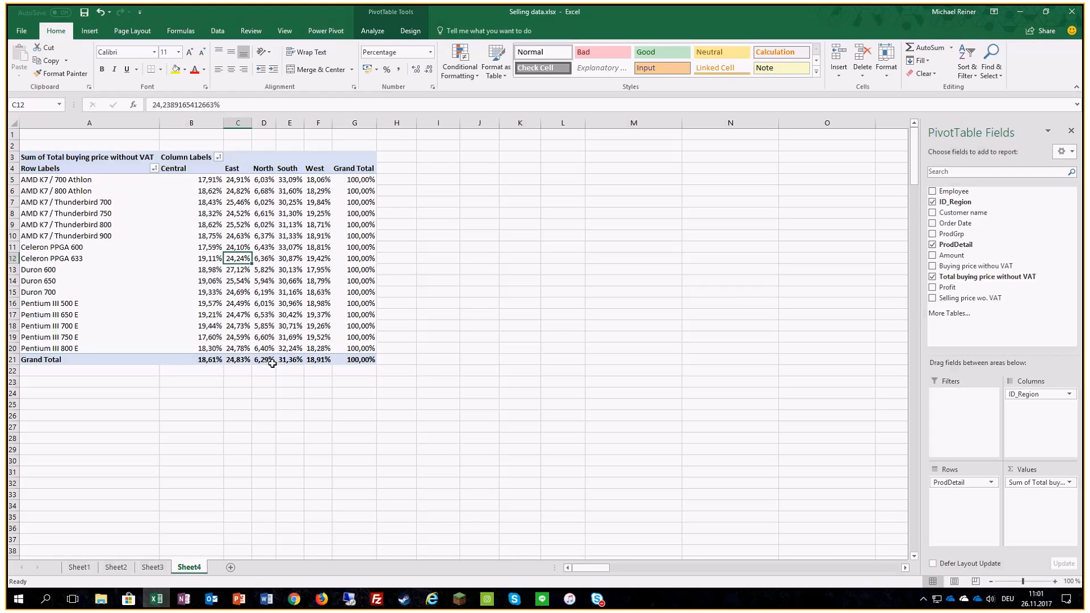
- Set the total buying price values to show with No Calculation
left_click(1031, 482)
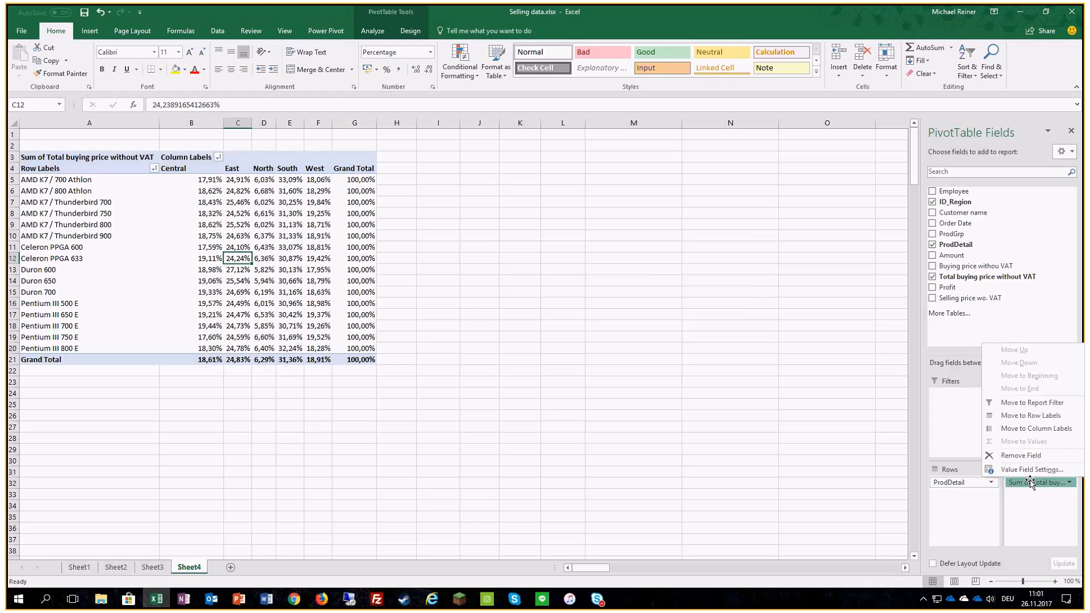
left_click(1031, 469)
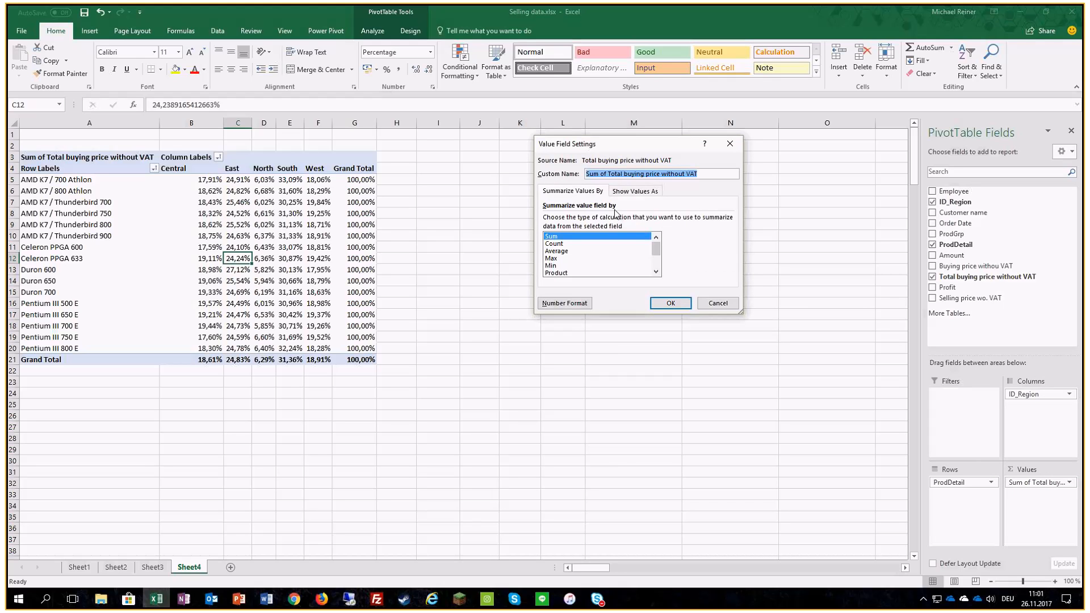
left_click(633, 191)
left_click(636, 219)
left_click(636, 227)
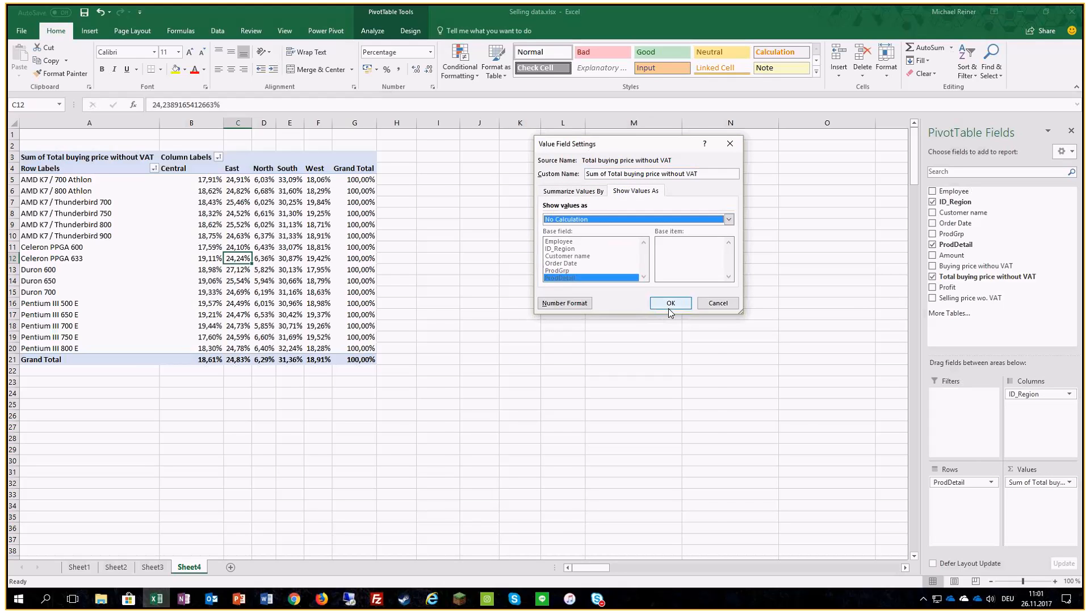
left_click(668, 305)
- Review the PivotTable layout options for subtotals, grand totals, report layout and blank rows
mouse_move(301, 291)
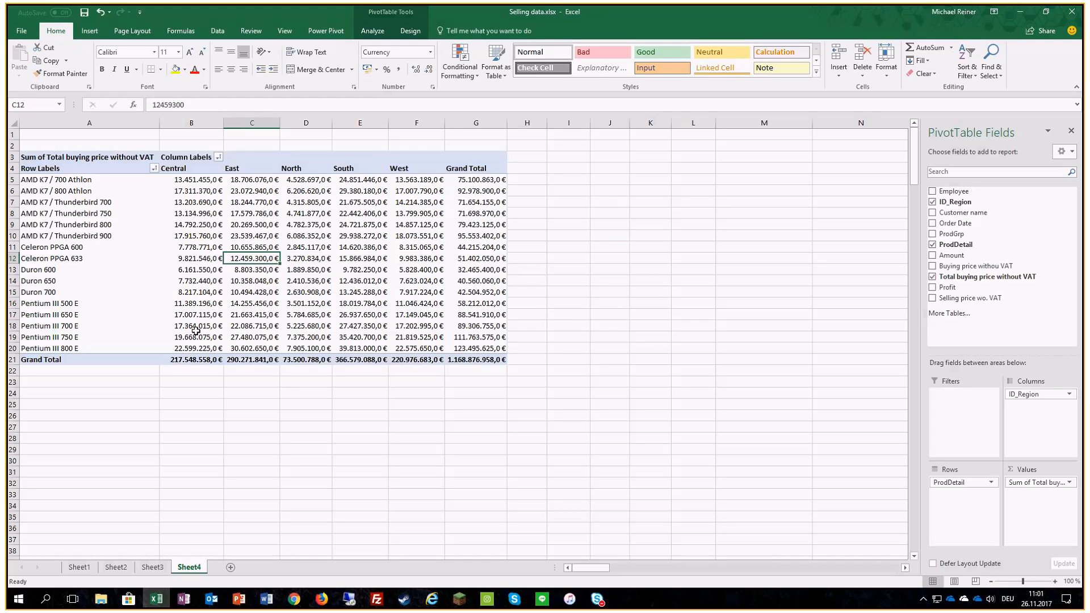
left_click(373, 32)
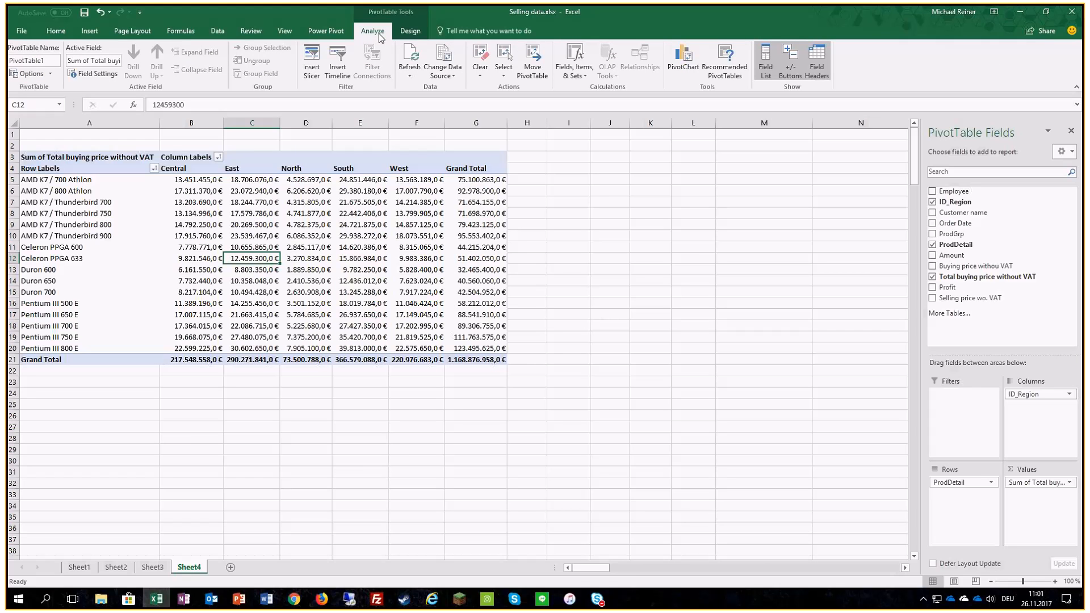
left_click(408, 31)
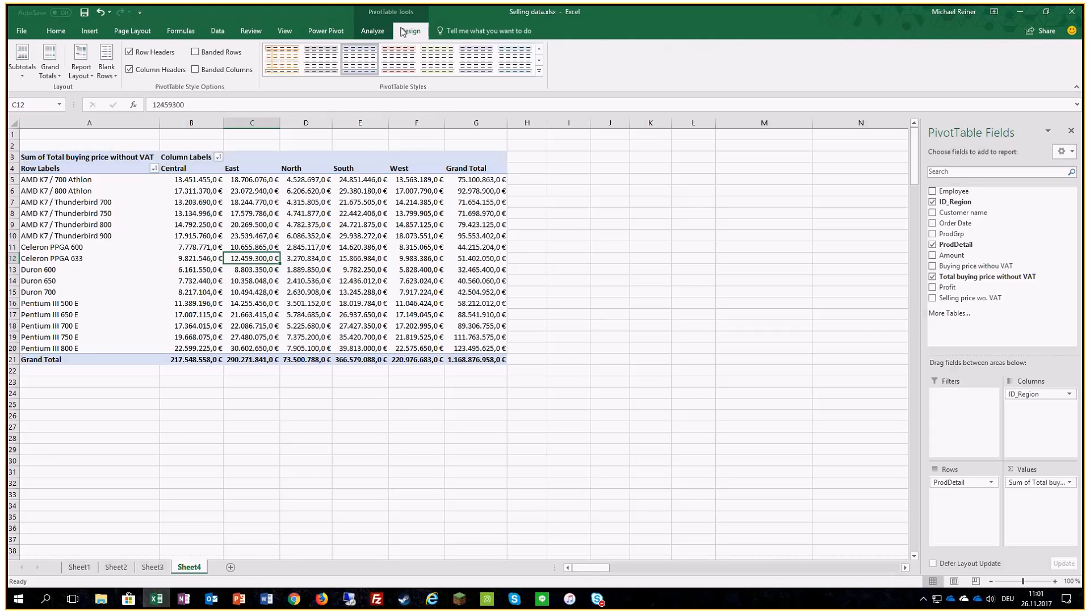
left_click(24, 73)
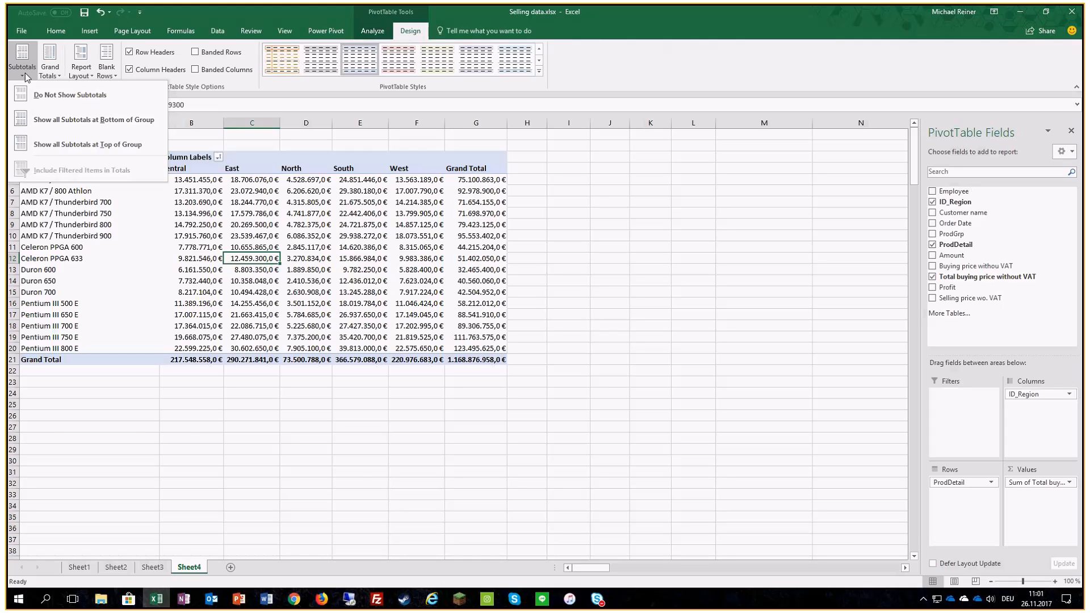
left_click(59, 71)
left_click(60, 72)
left_click(27, 70)
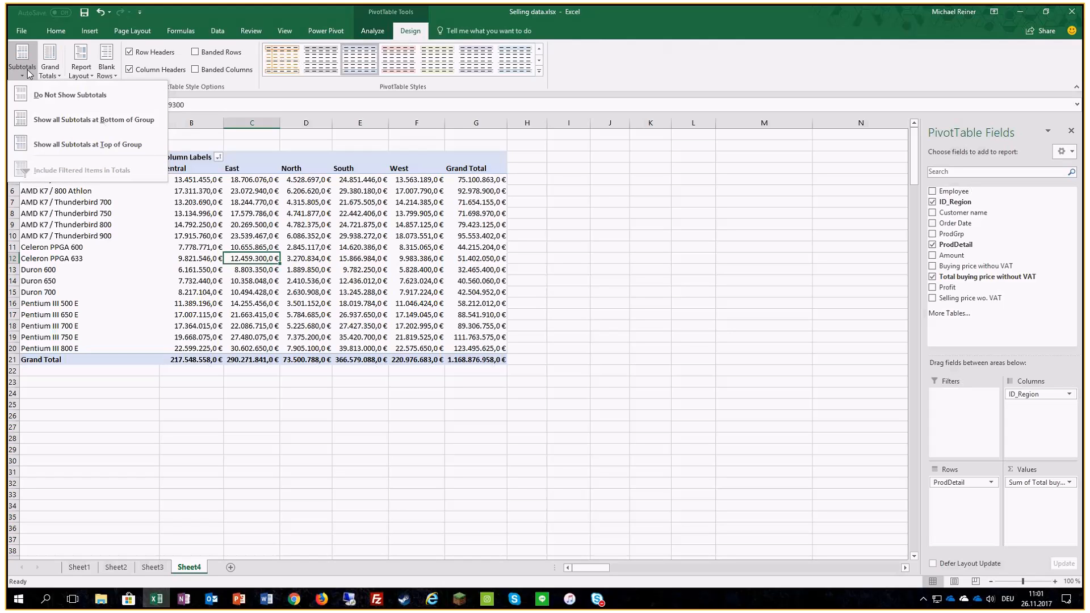
left_click(85, 75)
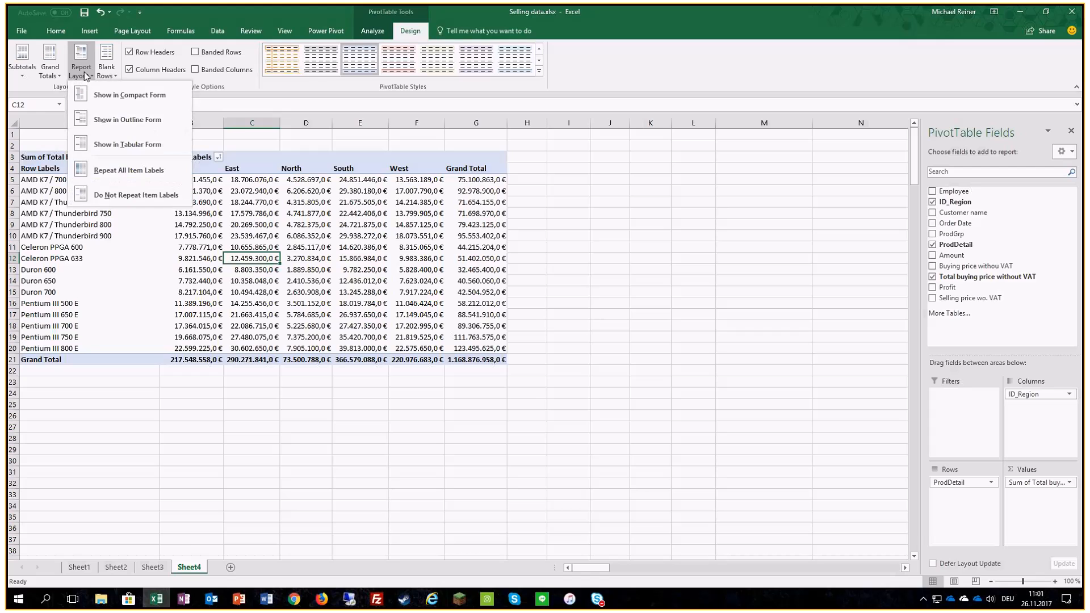
left_click(106, 74)
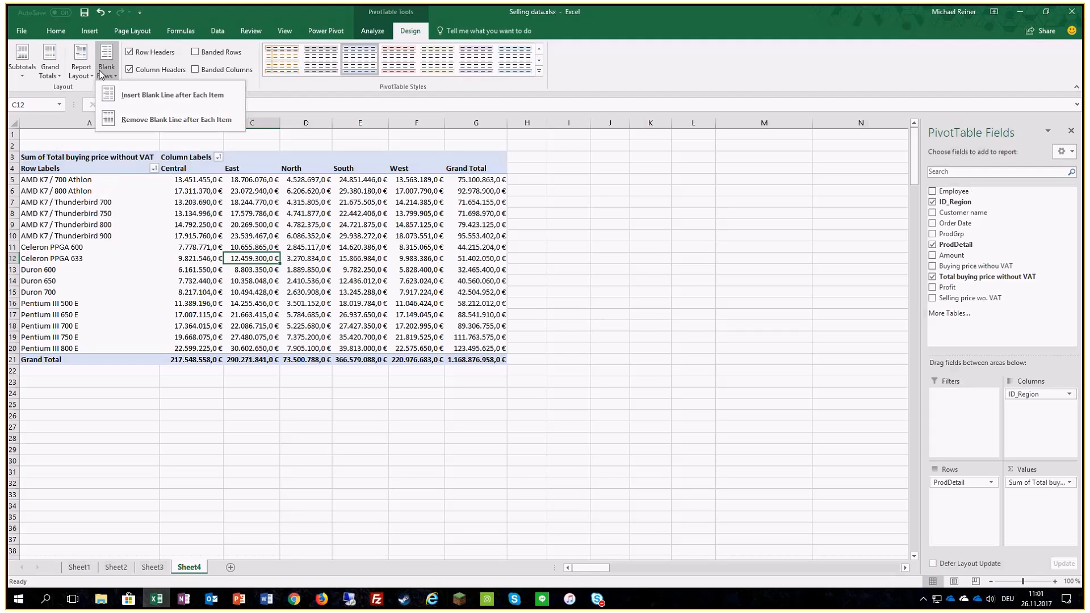
left_click(101, 74)
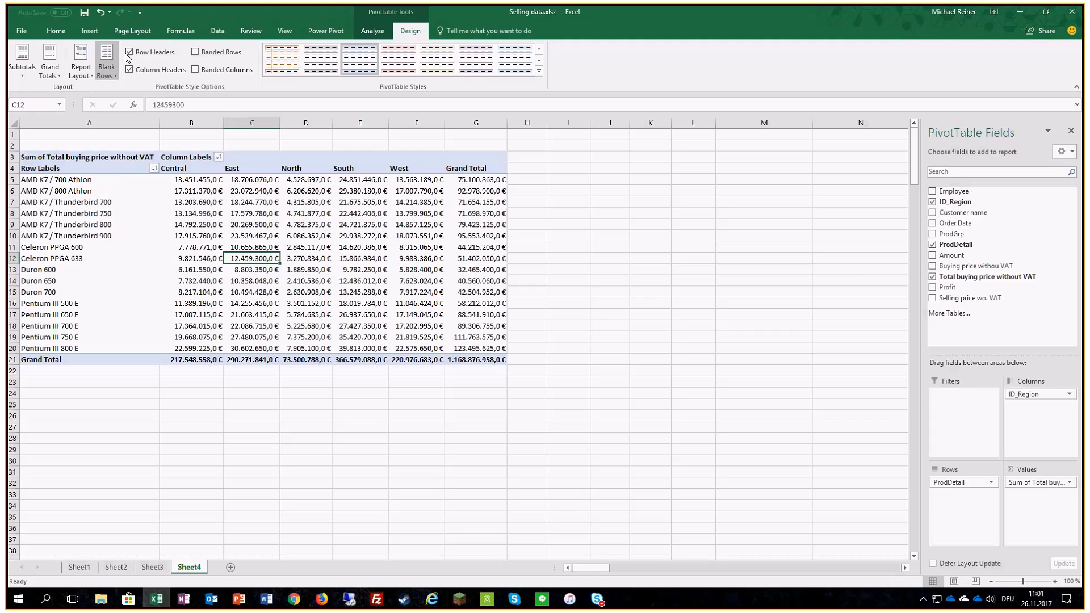
- Switch the row header formatting off and on again, and try a dark red and a light orange PivotTable style
left_click(130, 52)
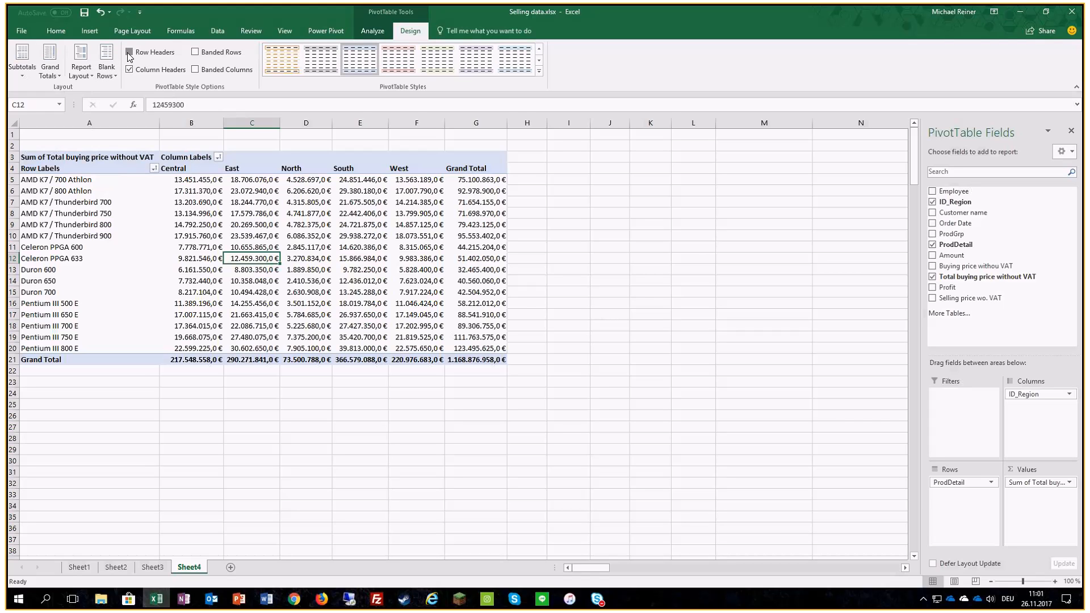
left_click(129, 52)
left_click(540, 70)
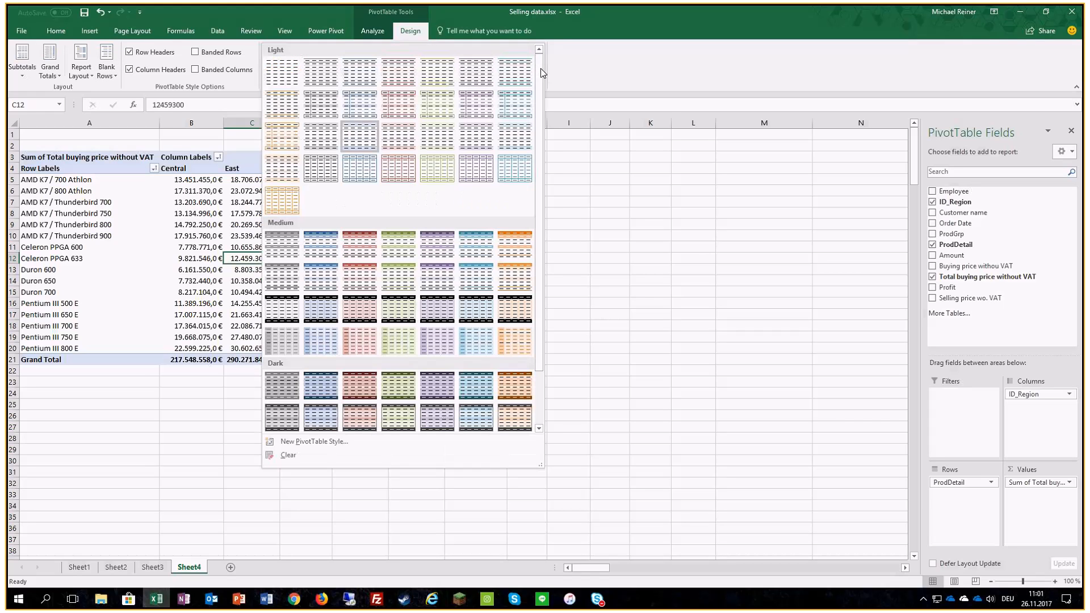
mouse_move(541, 70)
left_mouse_down()
mouse_move(542, 193)
mouse_move(540, 71)
left_mouse_up()
left_click(352, 388)
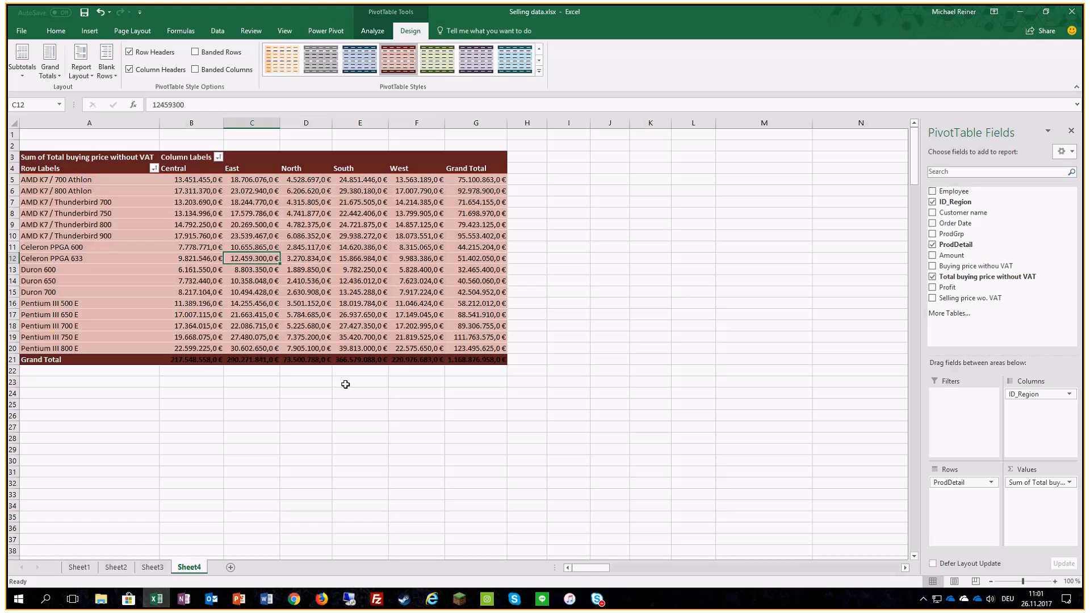
left_click(281, 58)
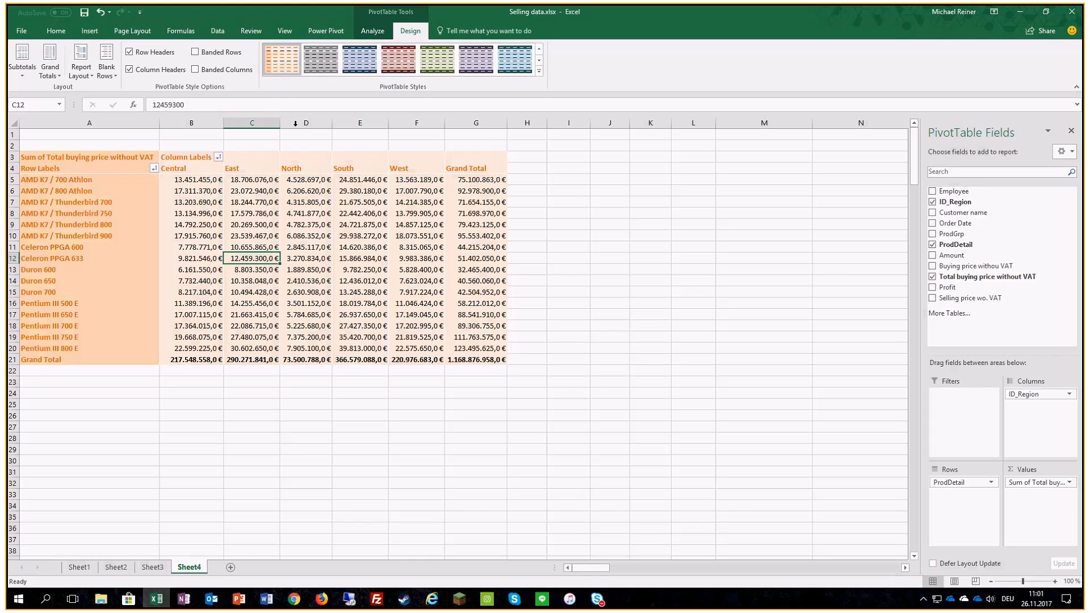
- Apply the plain, uncoloured first style of the Light group to the PivotTable
left_click(539, 71)
left_click(277, 78)
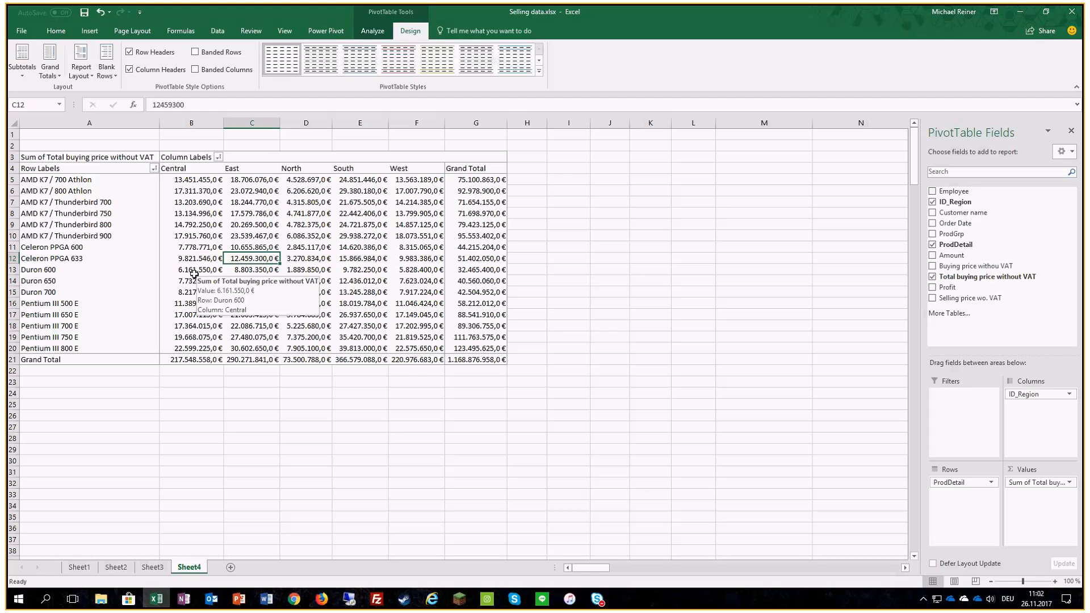
- Review the PivotTable's calculated field, calculated item and formula options
left_click(373, 32)
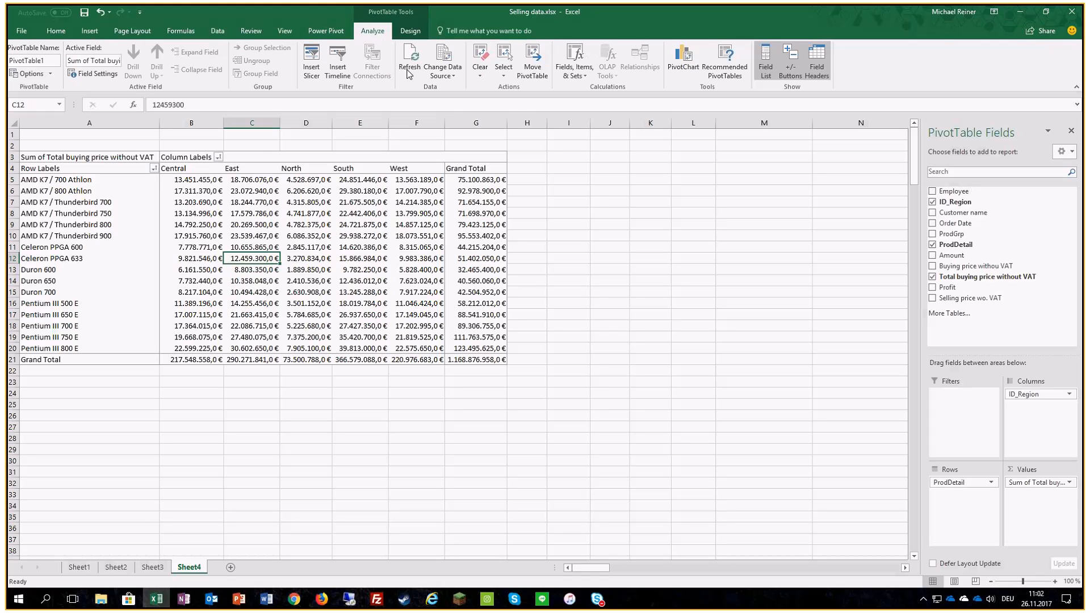
left_click(580, 82)
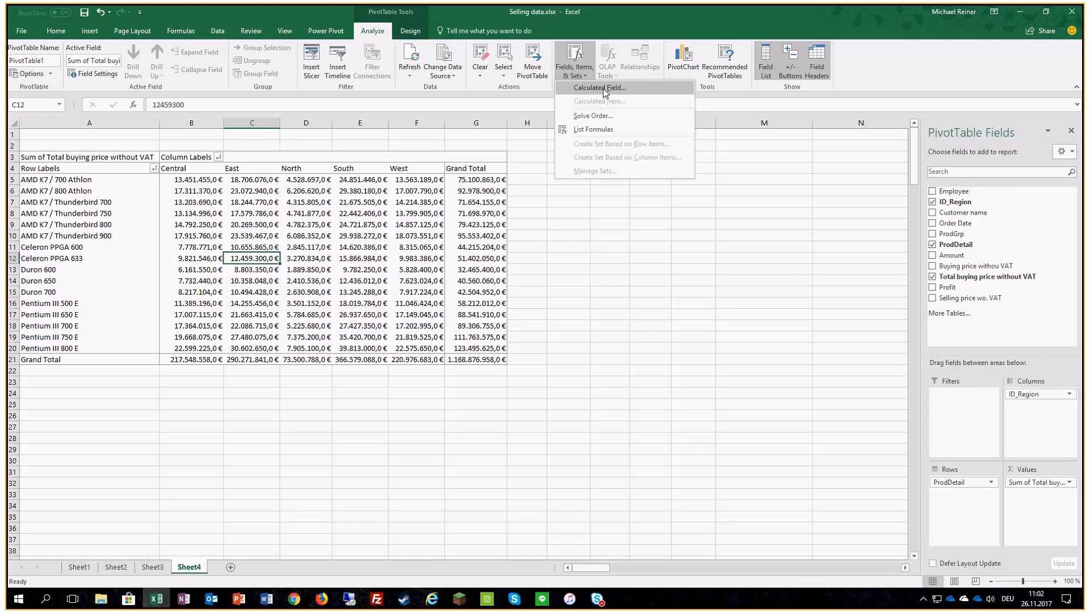
left_click(580, 64)
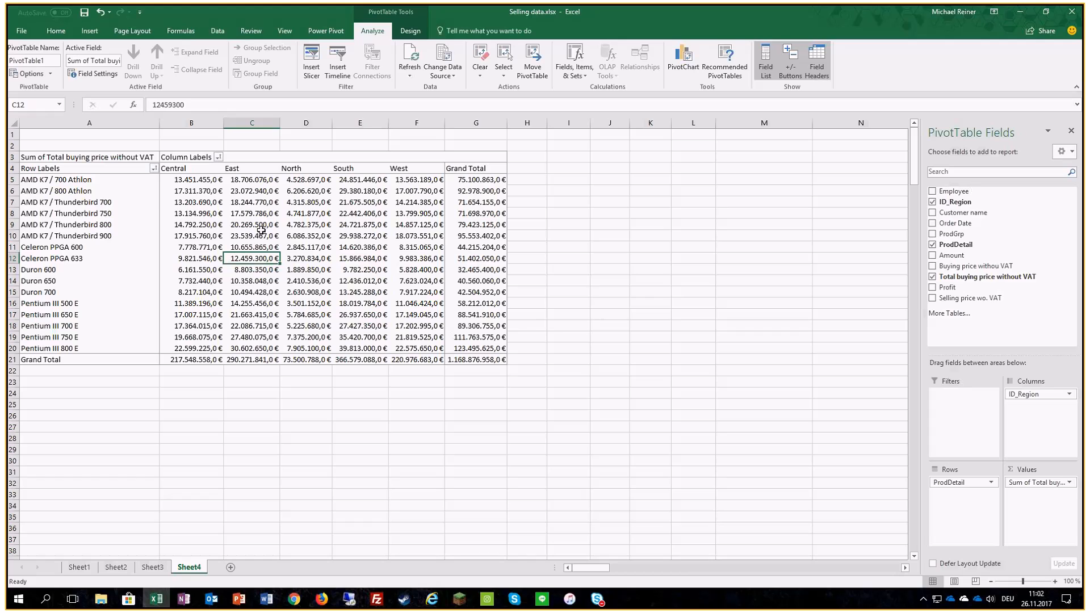
left_click(91, 202)
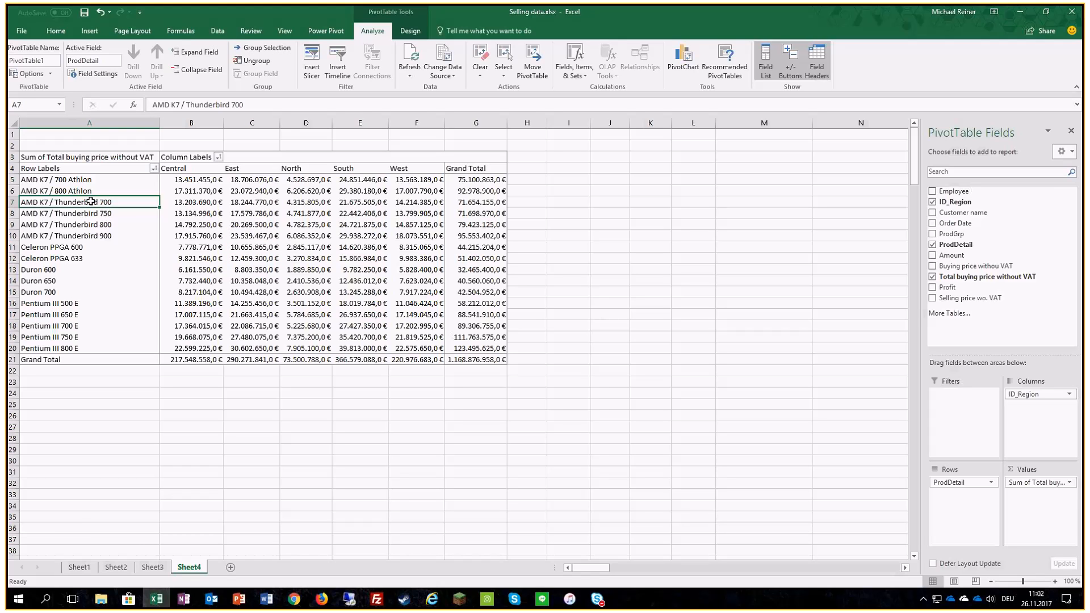
left_click(52, 186)
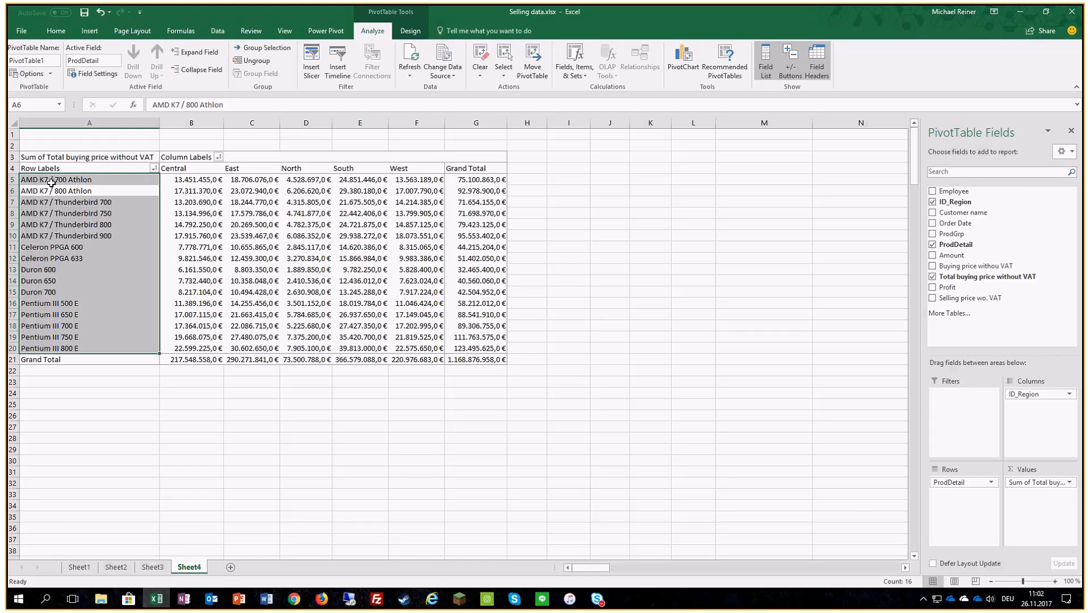
left_click(192, 166)
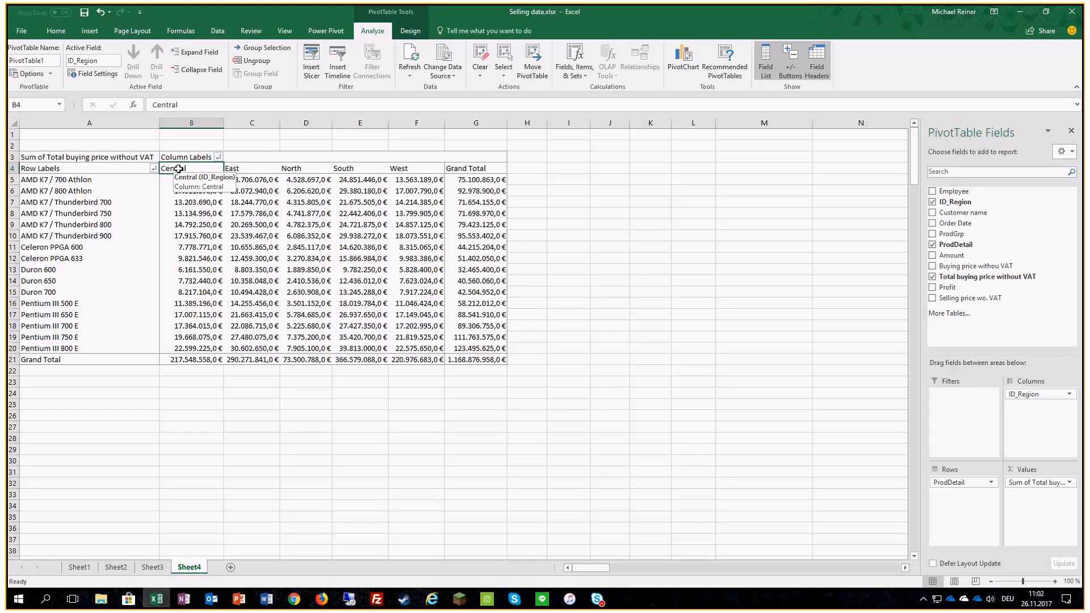
left_click_drag(203, 168, 289, 168)
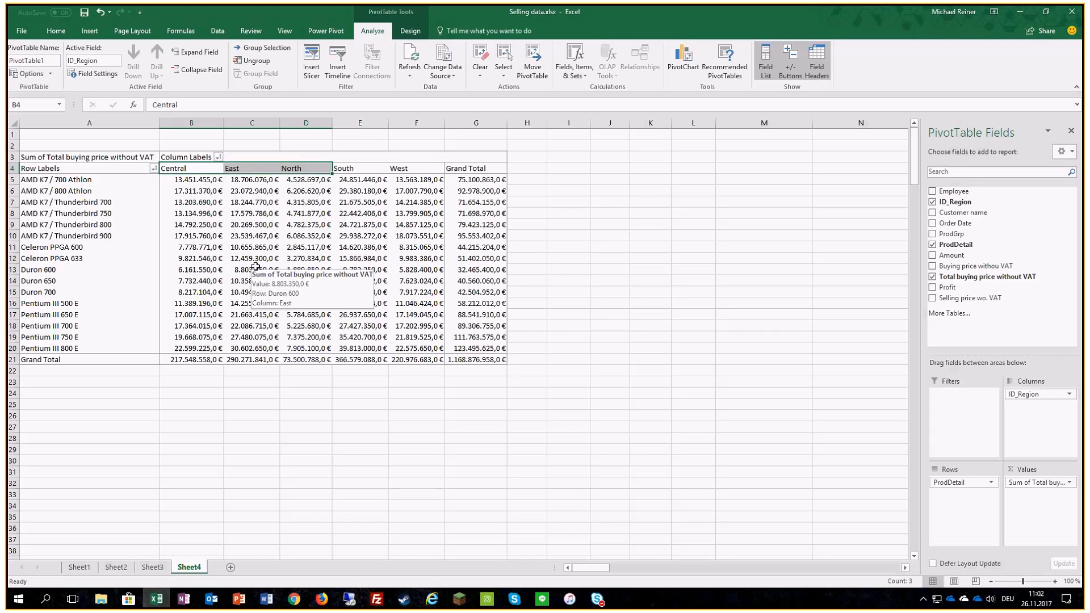
left_click(233, 250)
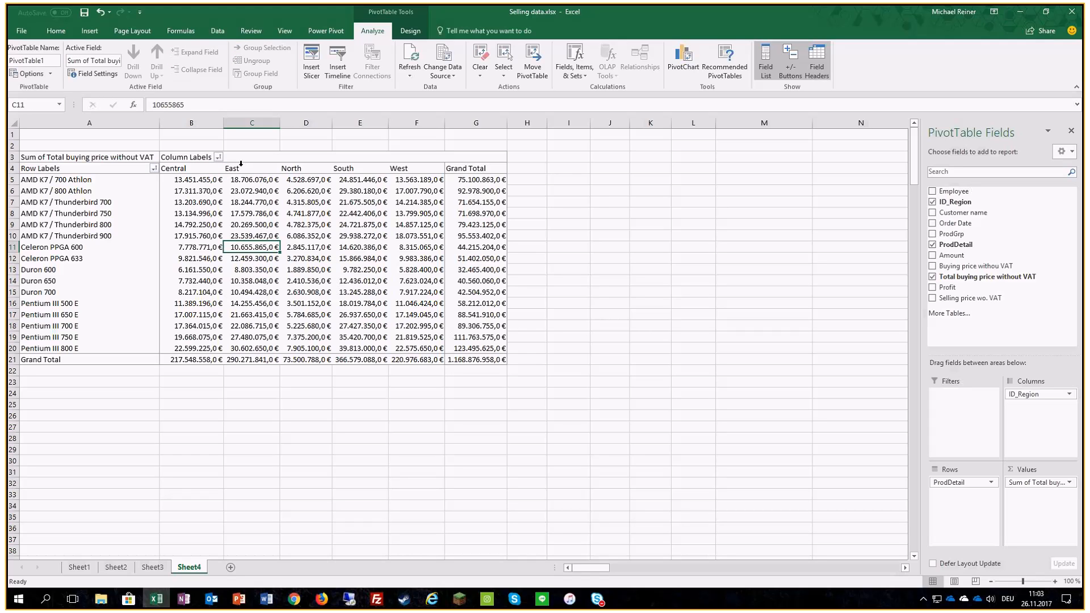
- Group the East and West region columns of the PivotTable together
left_click(241, 165)
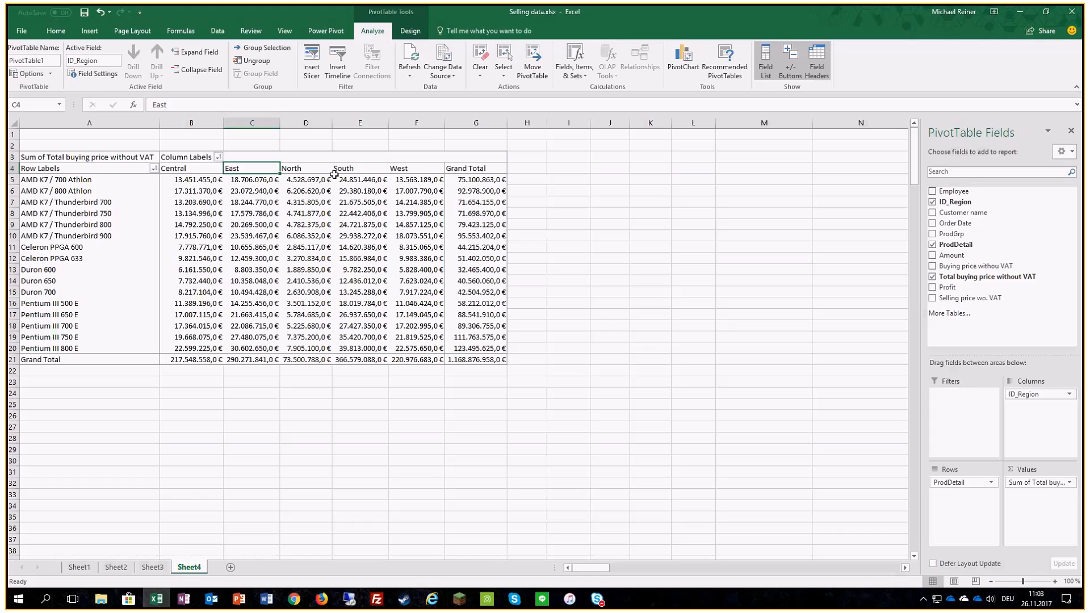
left_click(410, 168, "ctrl")
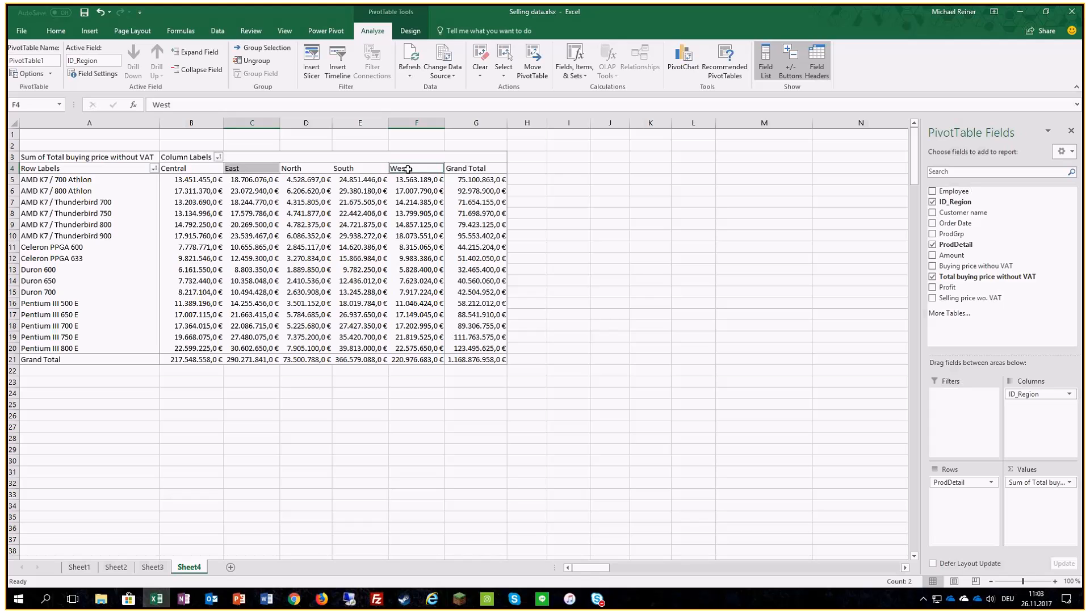
left_click(254, 50)
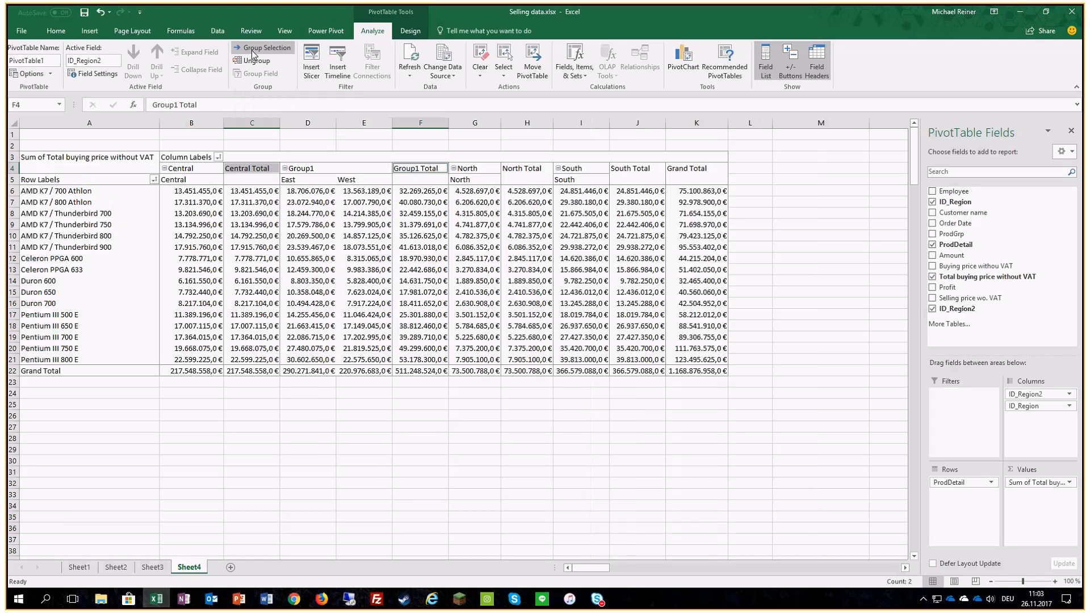
- Group the North and South region columns together as a second group
left_click(302, 169)
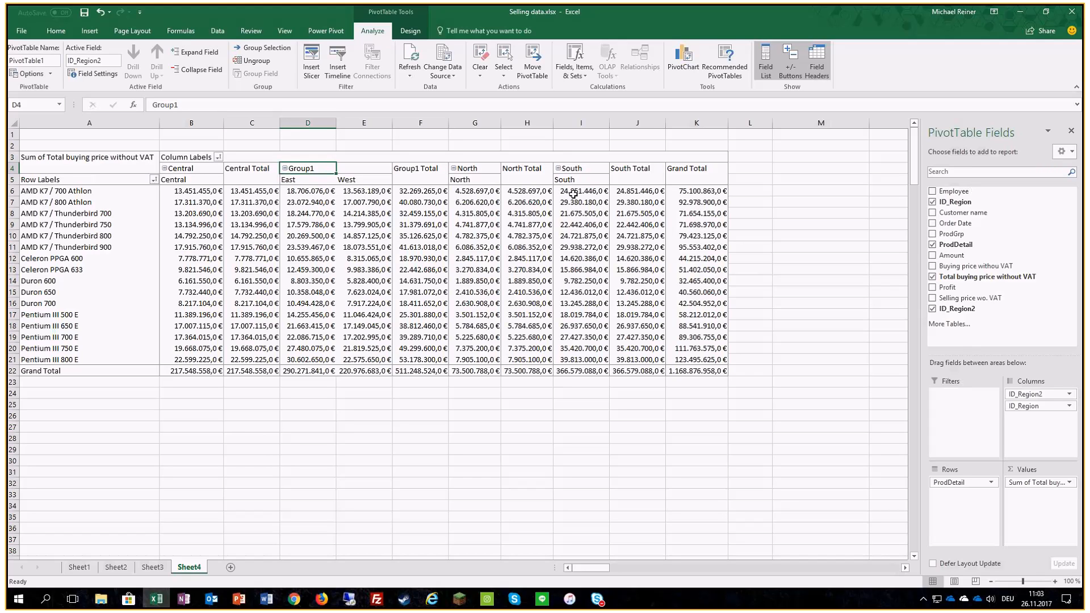
left_click(466, 181)
left_click(568, 181, "ctrl")
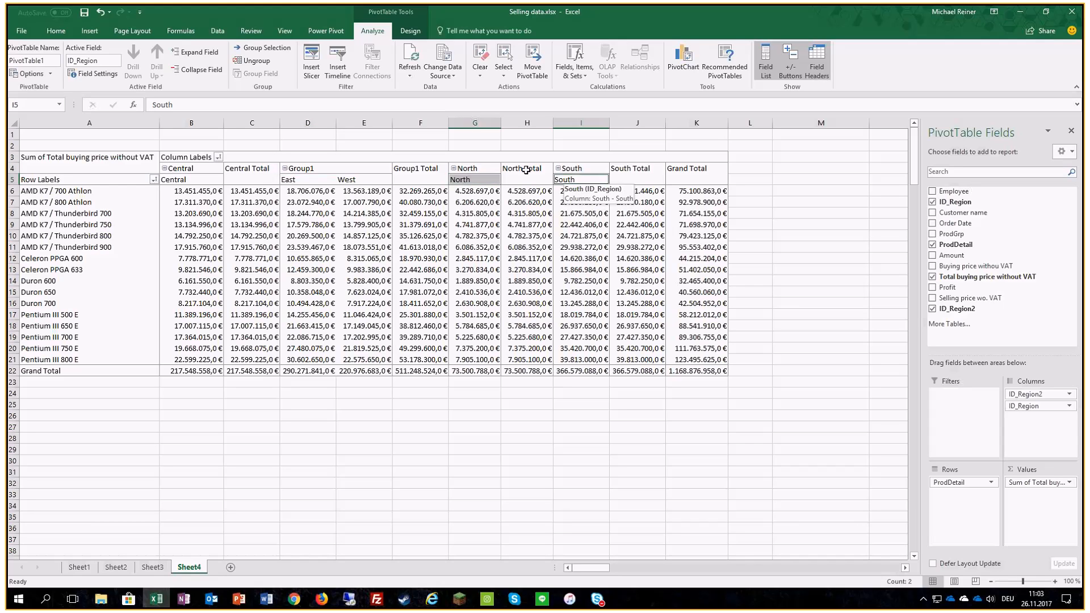
left_click(261, 48)
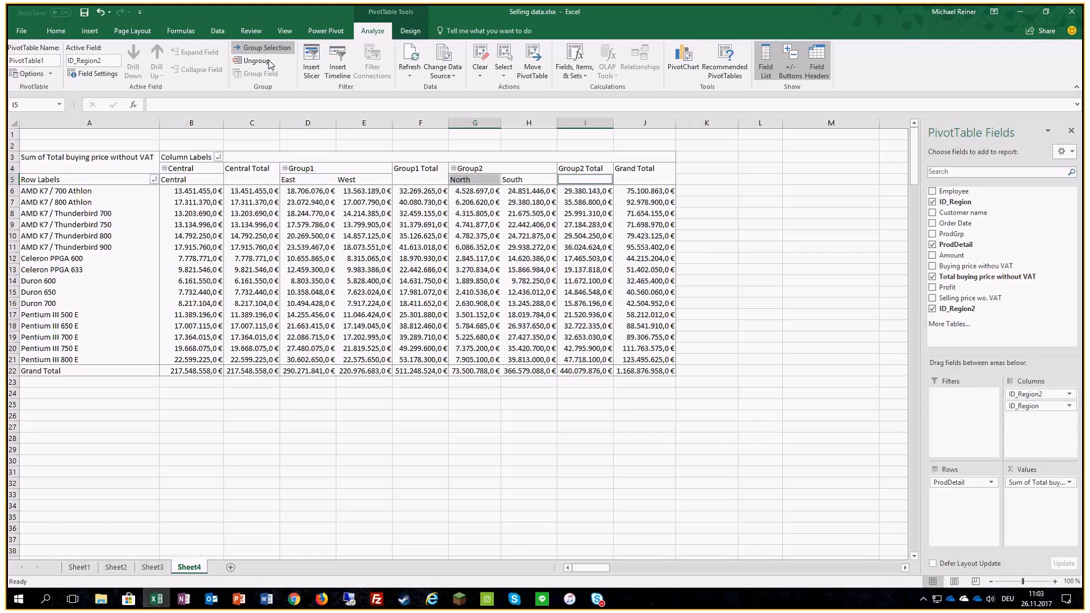
left_click(181, 180)
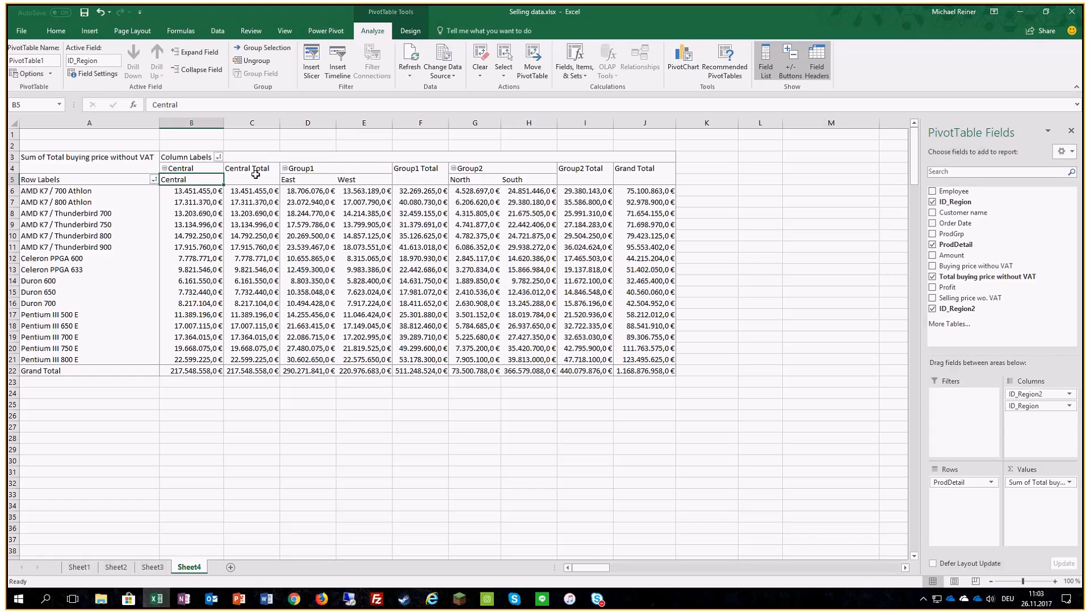
left_click_drag(298, 179, 353, 179)
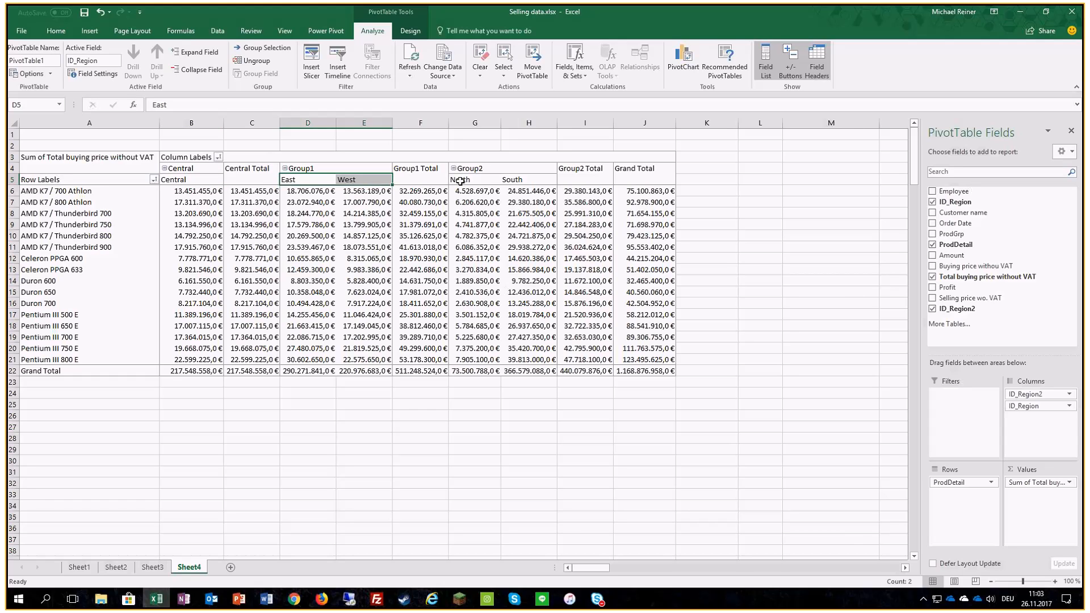
left_click_drag(460, 181, 520, 181)
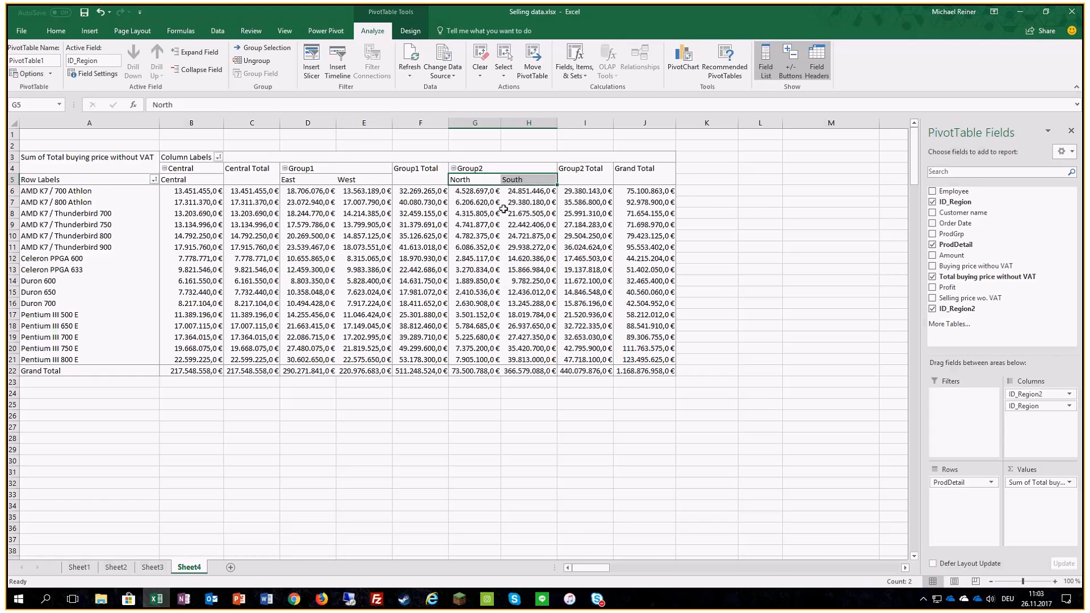
- Set the PivotTable to show no subtotals for the region groups, and return to its analysis options
left_click(504, 210)
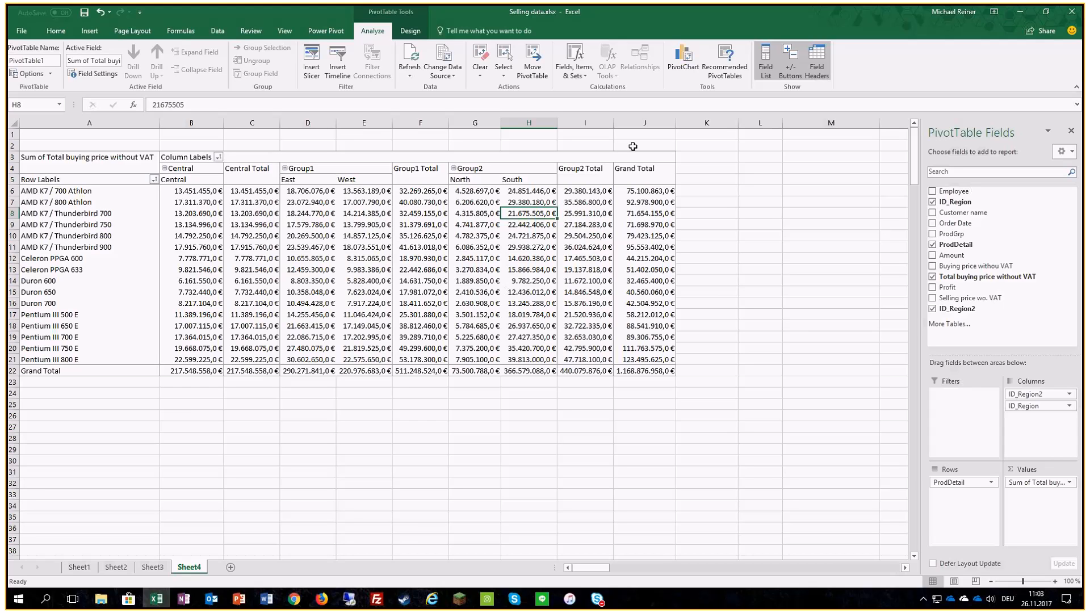
left_click(409, 31)
left_click(22, 63)
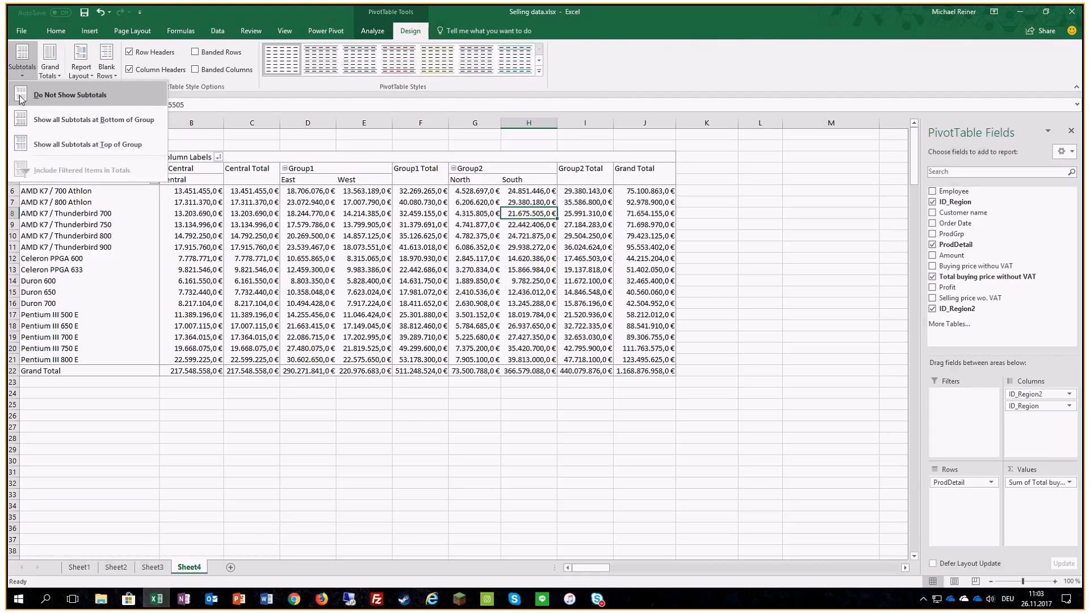
left_click(21, 96)
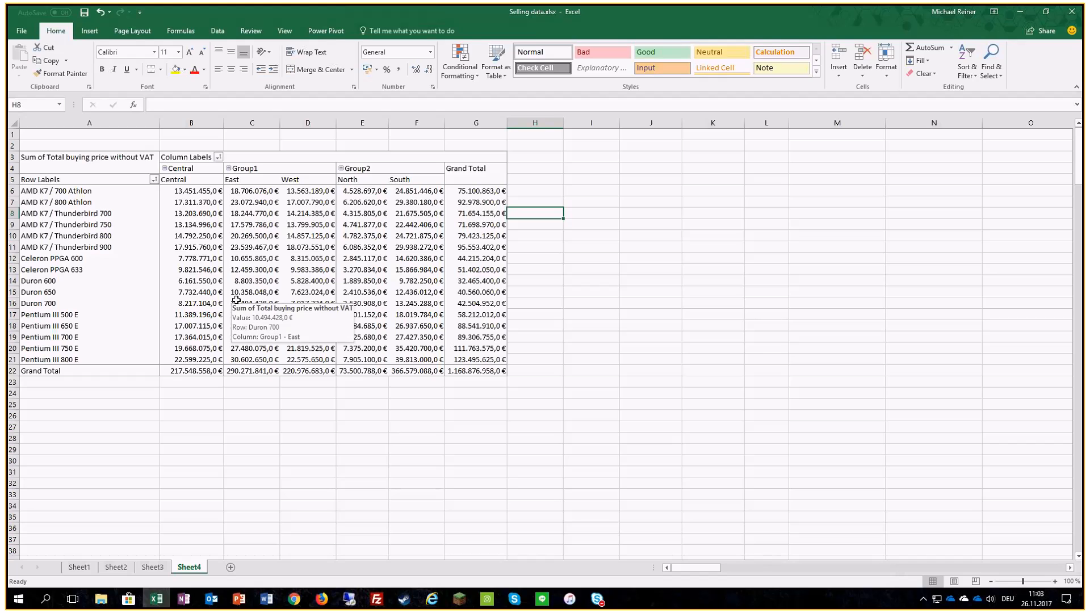
left_click(362, 247)
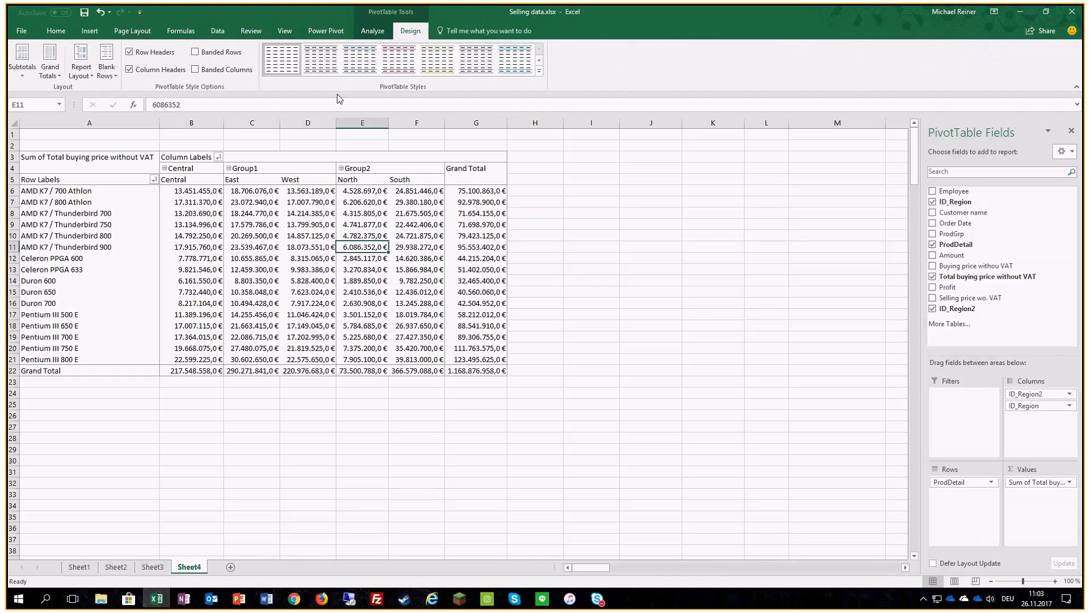
left_click(377, 33)
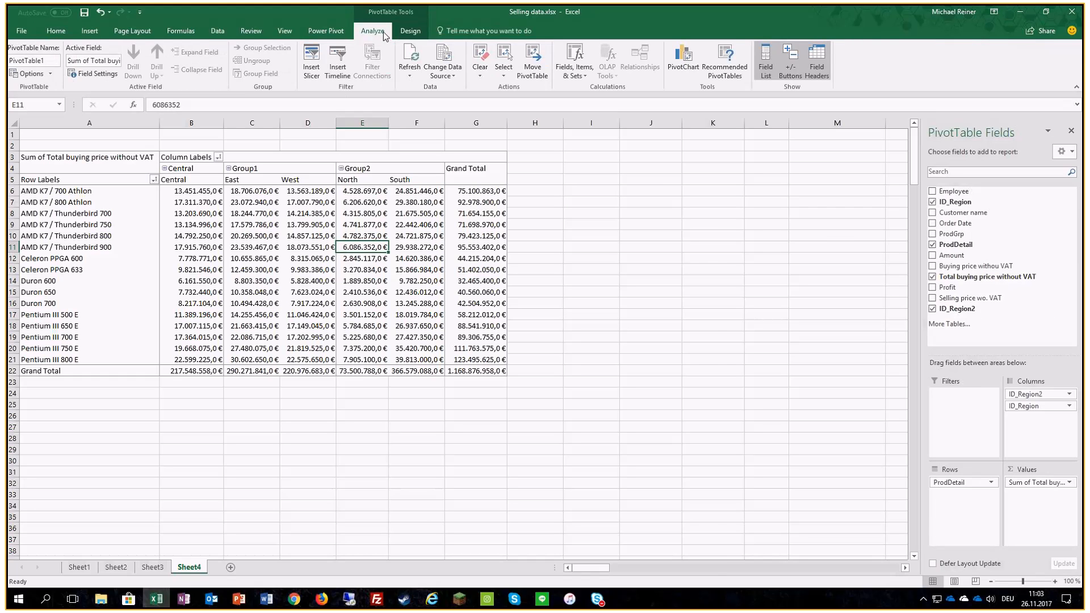
- Show all subtotals at the bottom of each region group in the PivotTable
left_click(410, 31)
left_click(23, 62)
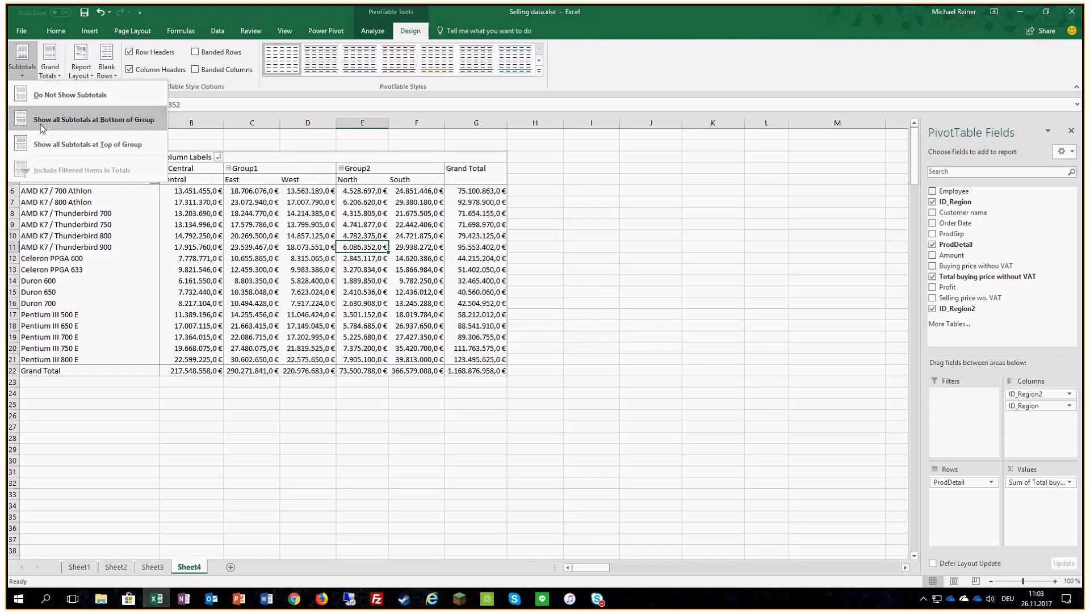
left_click(41, 120)
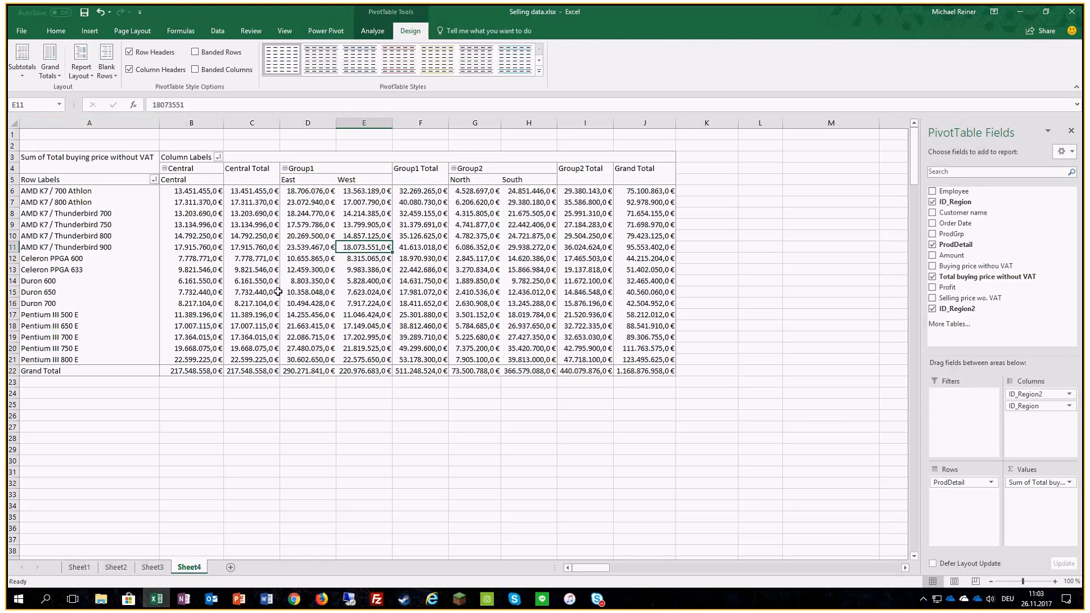
- Try to ungroup the region columns from Central to South in the PivotTable
left_click(250, 170)
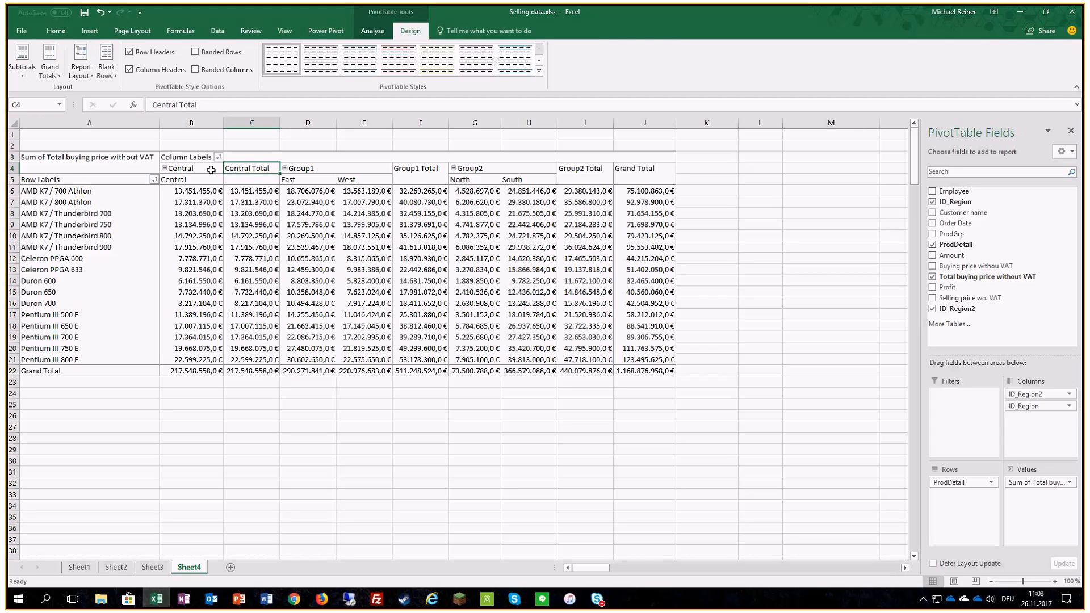
left_click(372, 31)
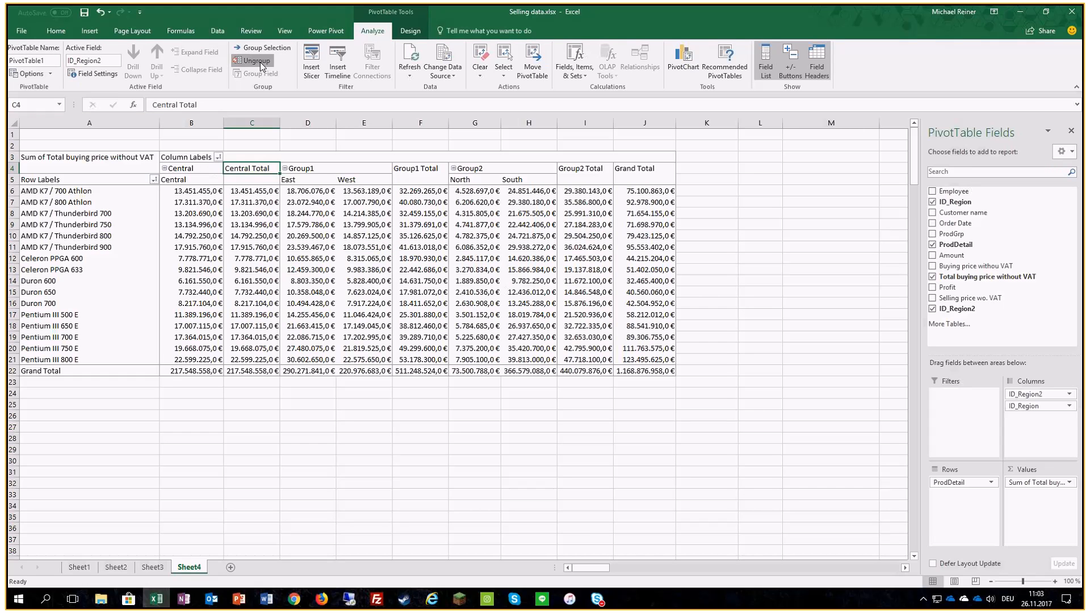
left_click(319, 180)
left_click_drag(179, 182, 519, 182)
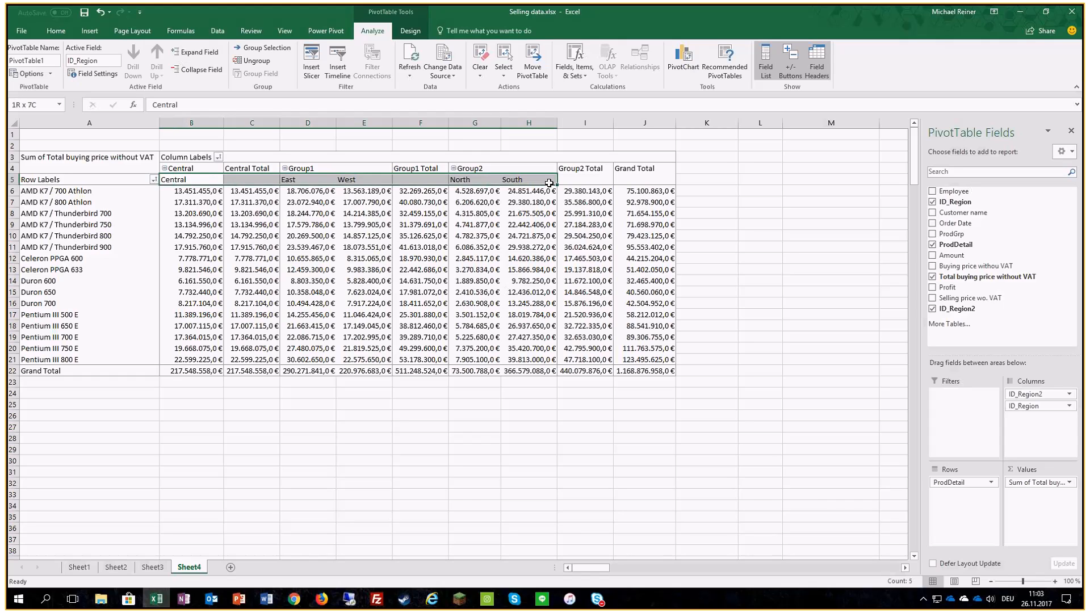
left_click_drag(580, 180, 199, 178)
left_click(254, 61)
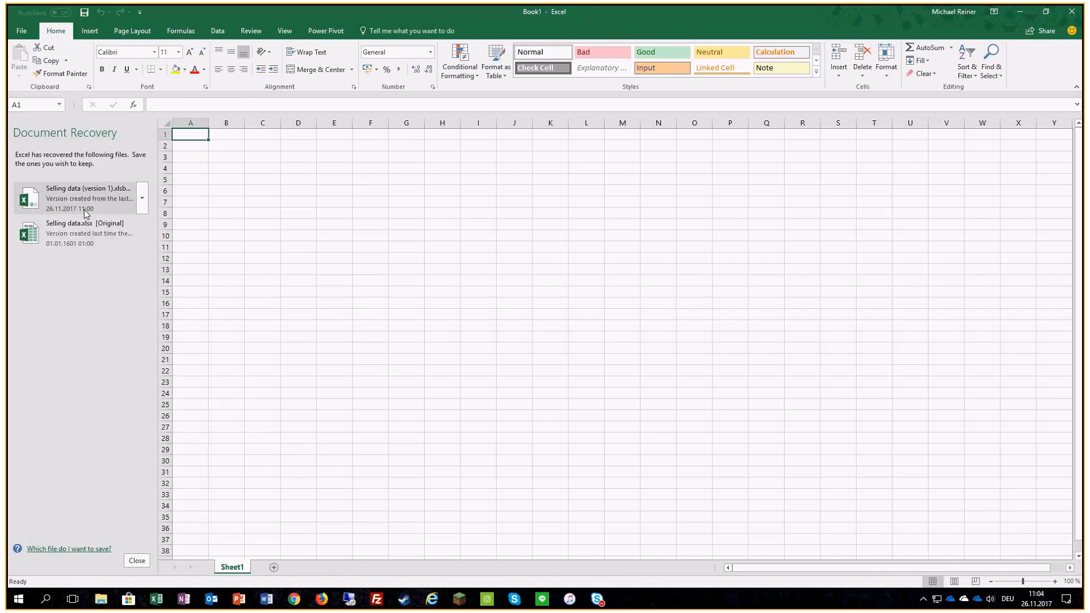
- Open the recovered Selling data (version 1) workbook and enable its external data connections
left_click(84, 209)
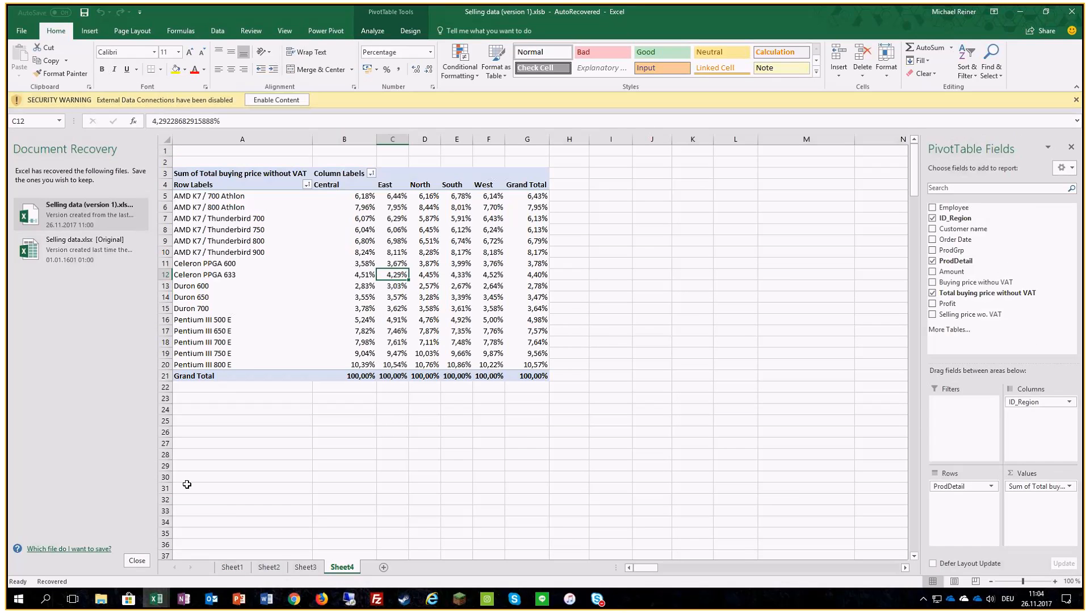
left_click(136, 560)
left_click(276, 100)
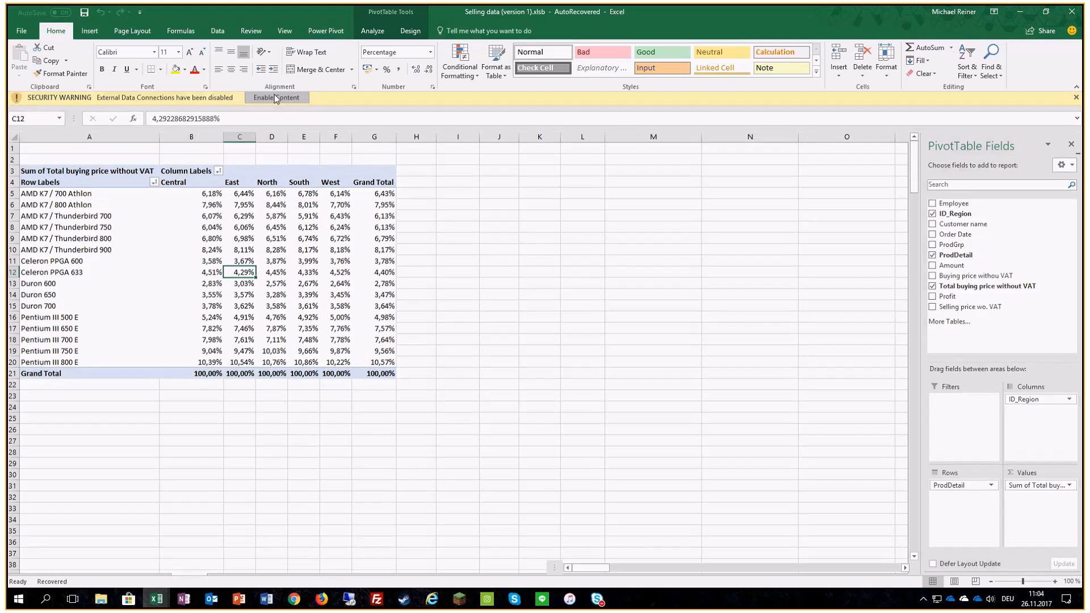
- Set the total buying price values in the PivotTable to show with No Calculation
left_click(272, 259)
left_click(1028, 482)
left_click(1030, 469)
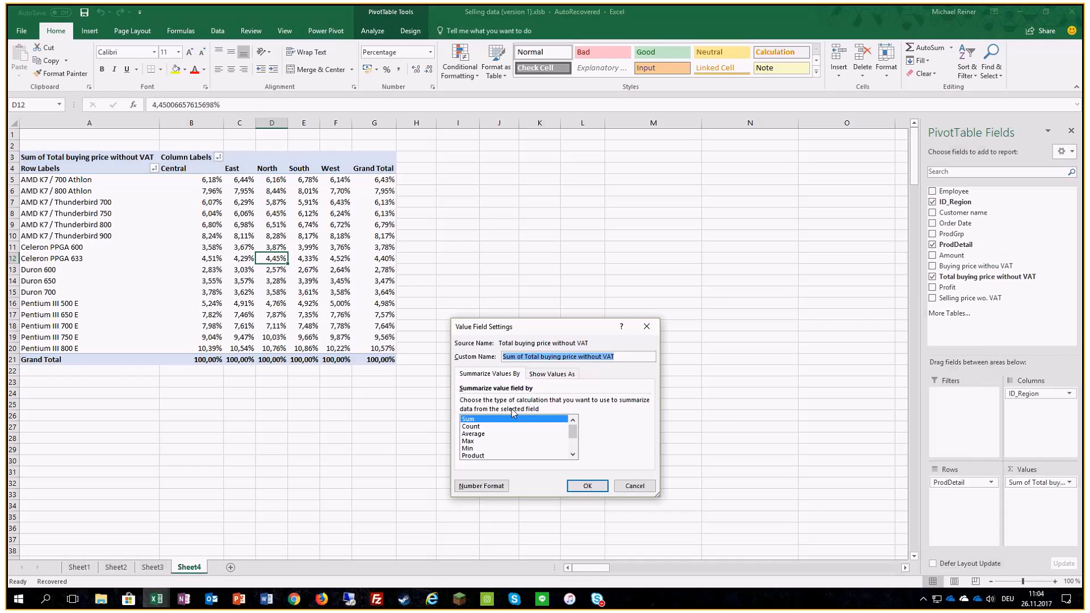
left_click(539, 375)
left_click(645, 401)
left_click(499, 411)
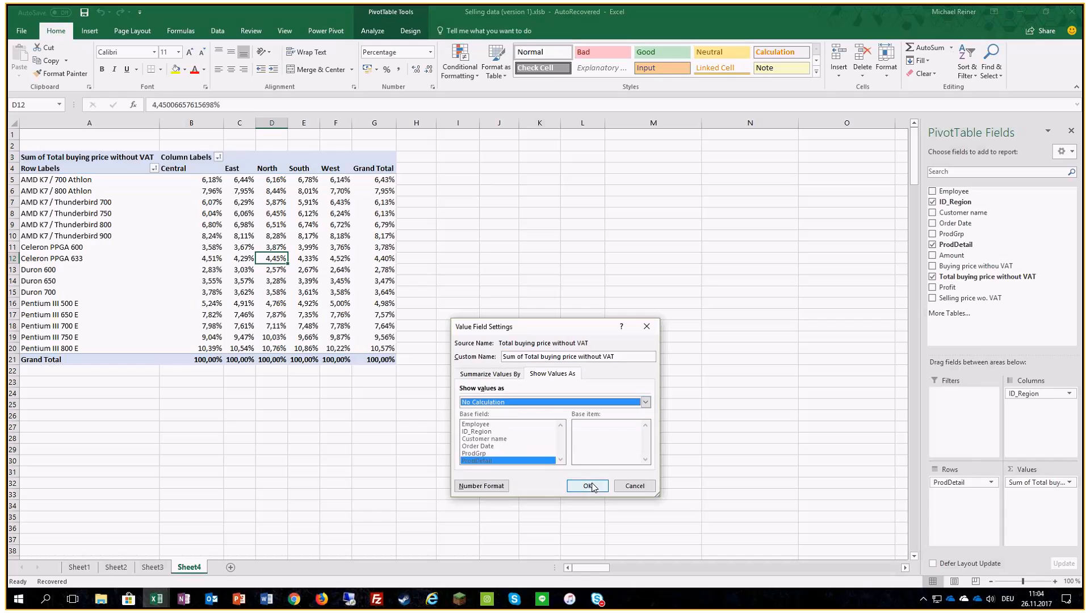
left_click(588, 486)
- Replace ProdDetail with Order Date as the PivotTable's row field
left_click(279, 269)
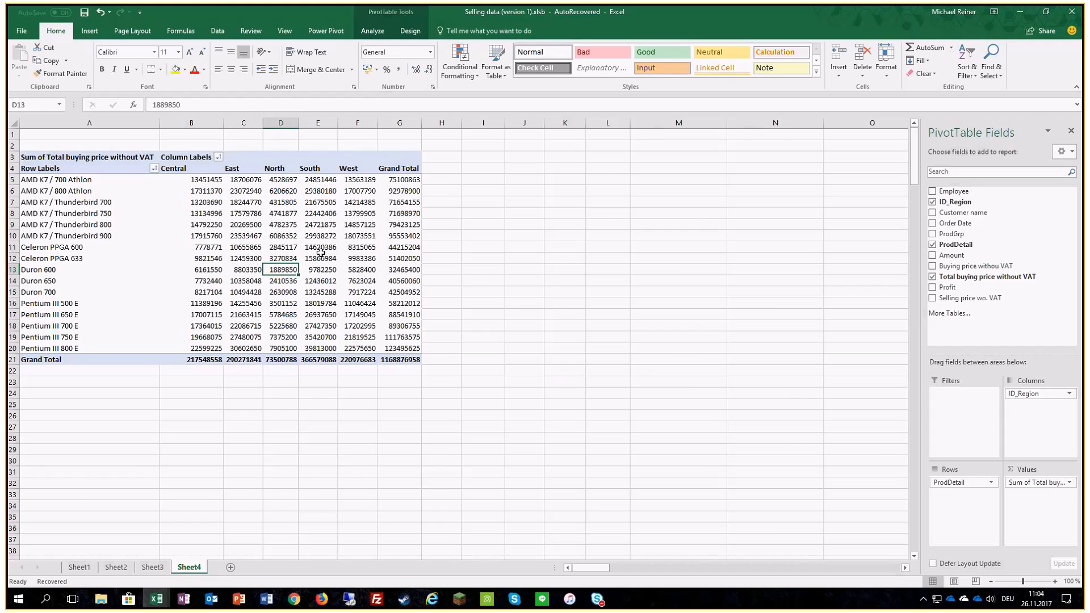
left_click_drag(947, 487, 979, 320)
left_click_drag(954, 223, 966, 500)
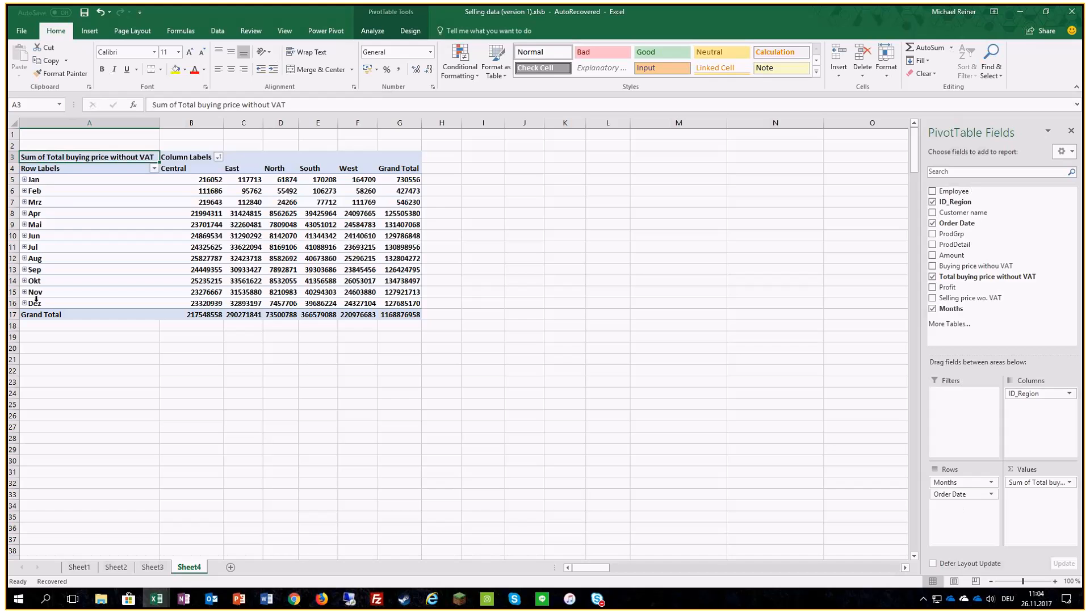
- Check the order dates in the source data on Sheet1, and expand and collapse January in the PivotTable on Sheet4
left_click(80, 567)
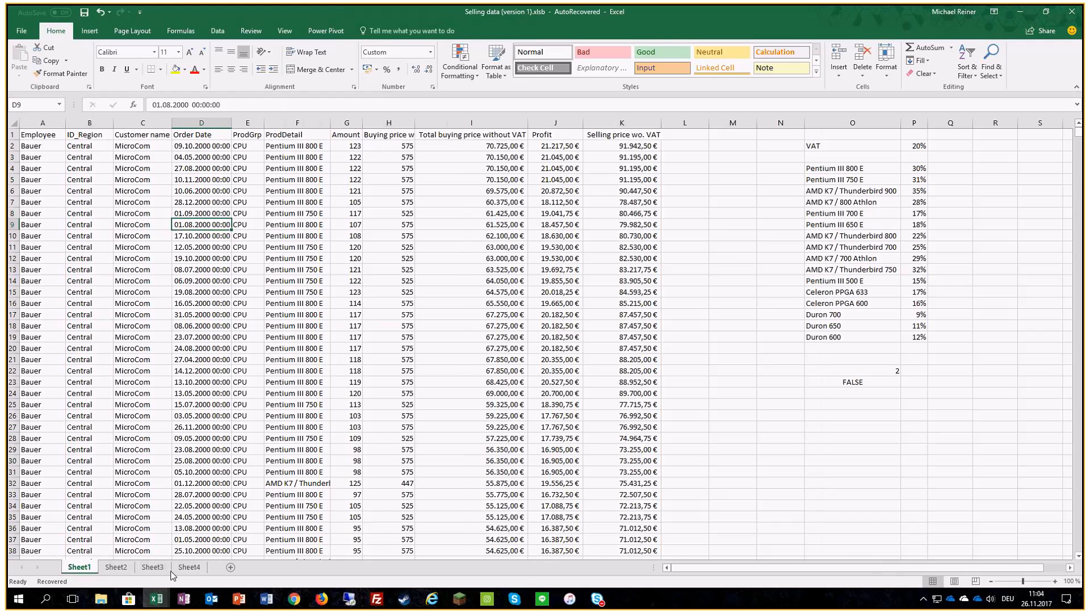
left_click(189, 567)
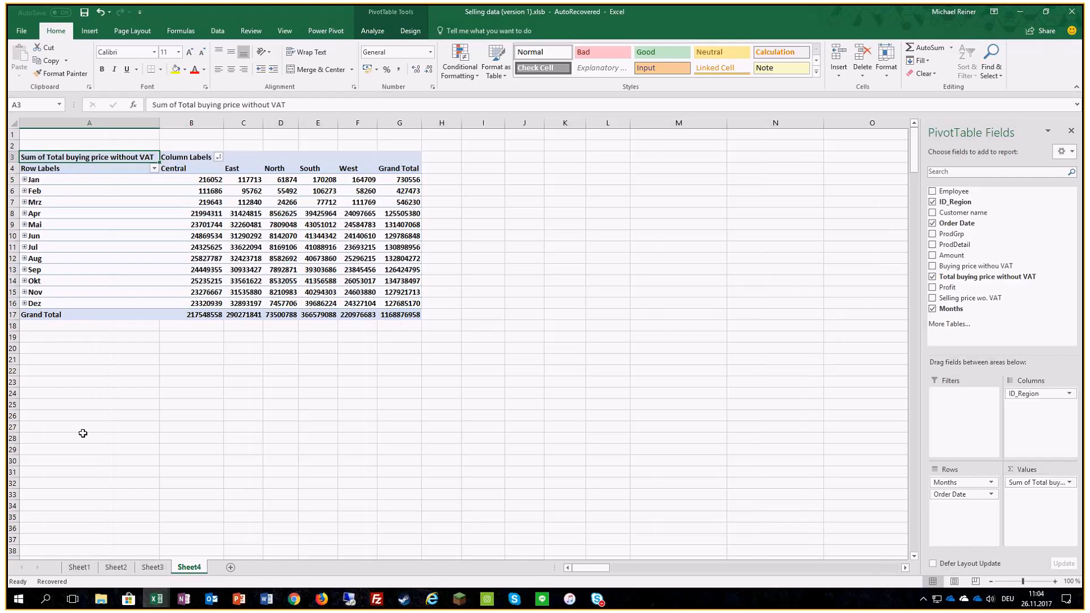
left_click(25, 180)
left_click(25, 180)
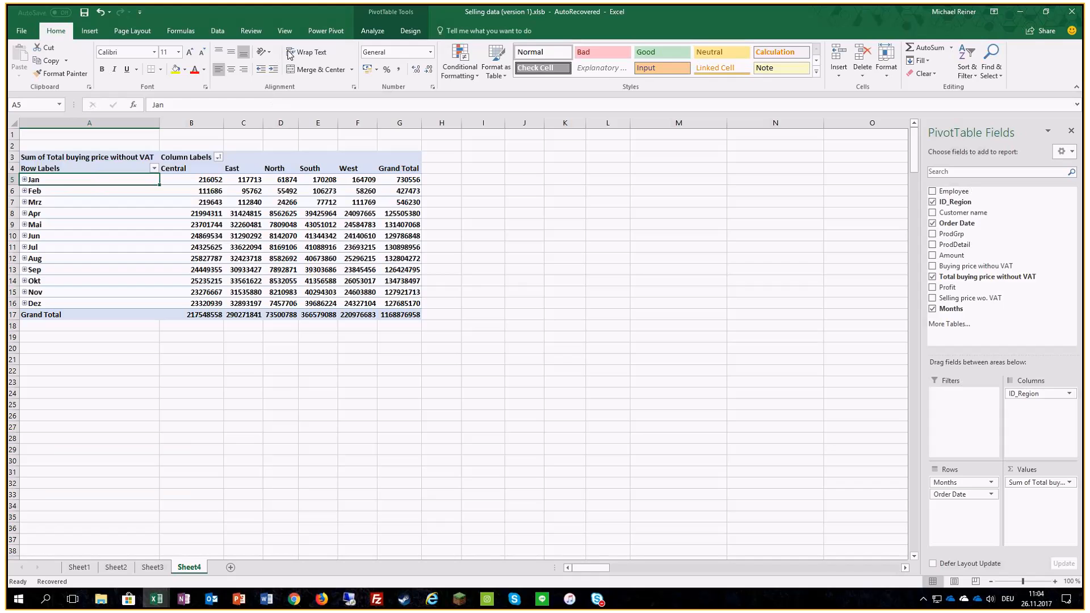
- Group the order dates in the PivotTable rows by months, quarters and years, without days
left_click(388, 30)
left_click(276, 51)
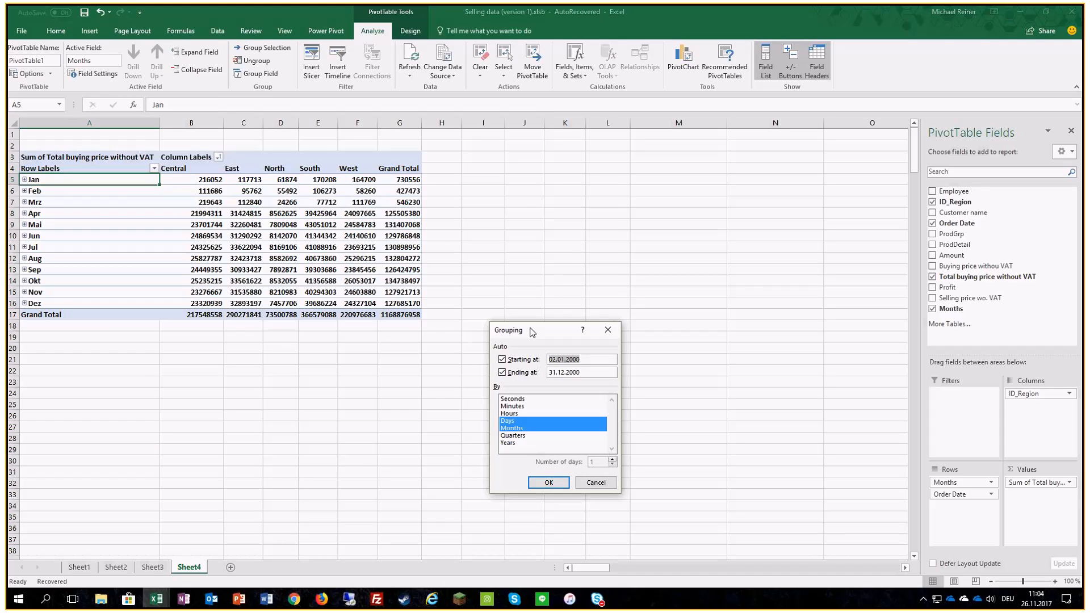
left_click_drag(532, 332, 521, 163)
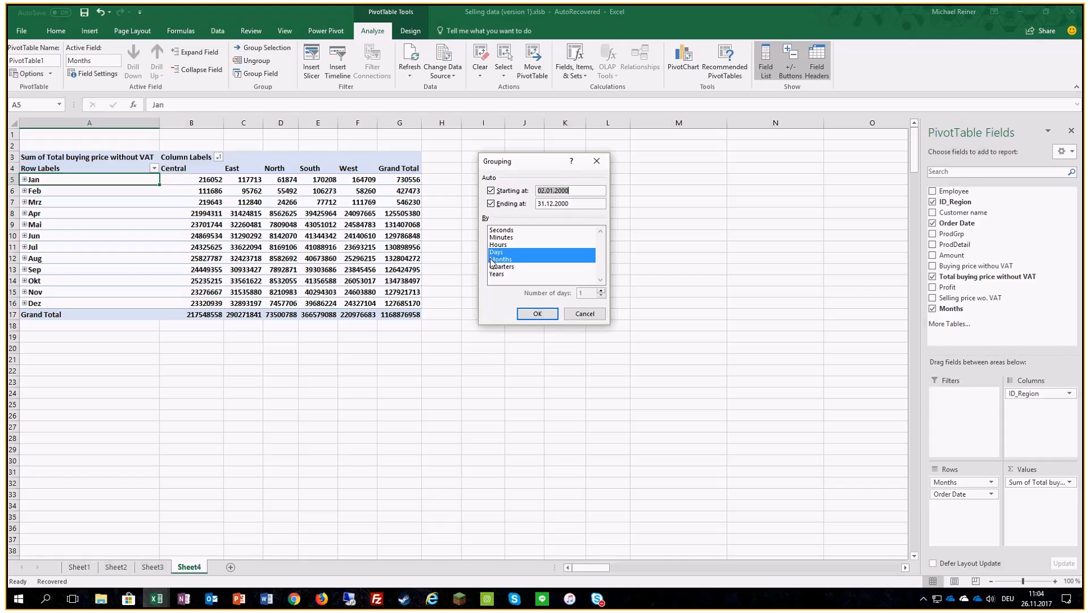
left_click(492, 260)
left_click(494, 252)
left_click(496, 274)
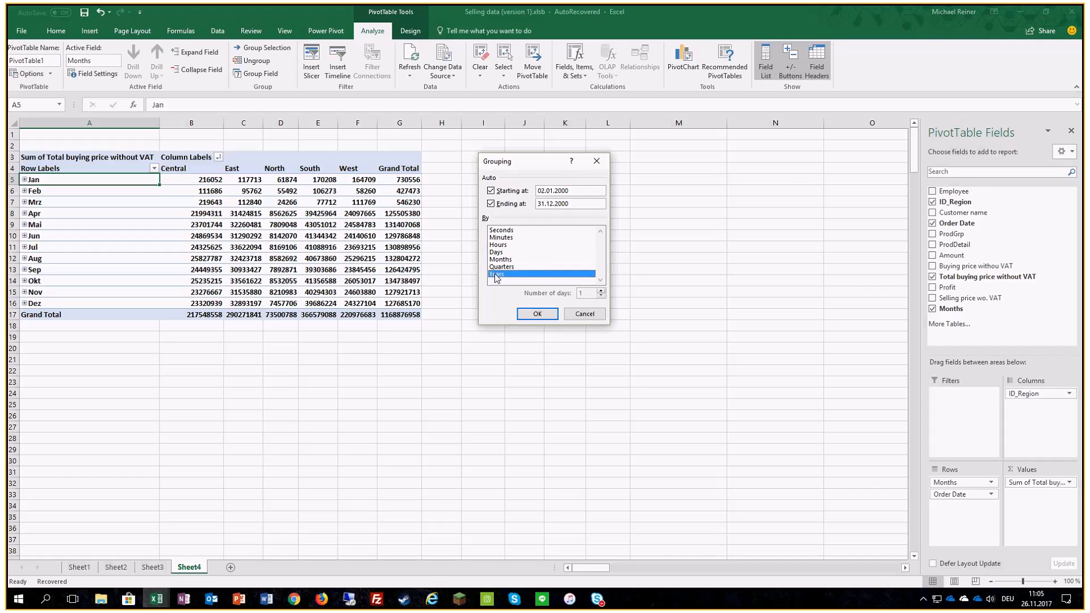
left_click(500, 260)
left_click(503, 267)
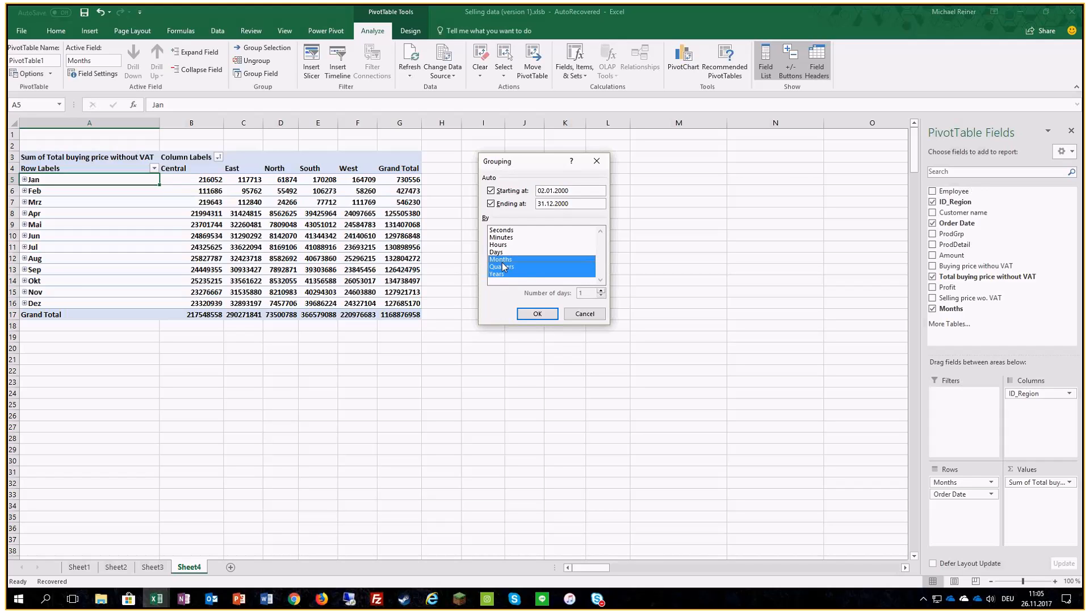
key("Return")
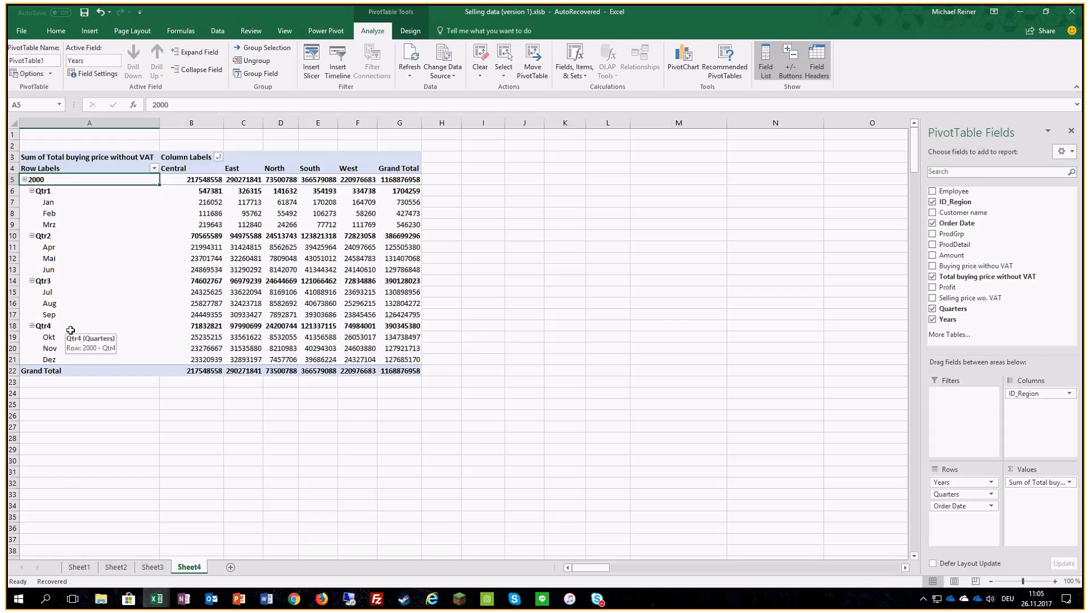
- Collapse the monthly details of all four quarters in the PivotTable rows
left_click(31, 326)
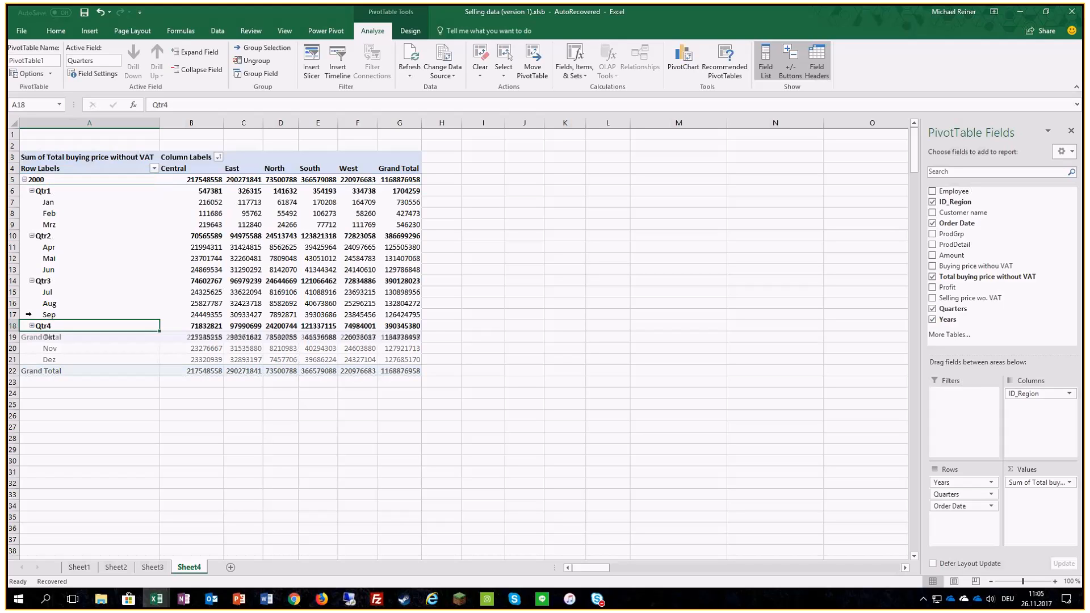
left_click(32, 280)
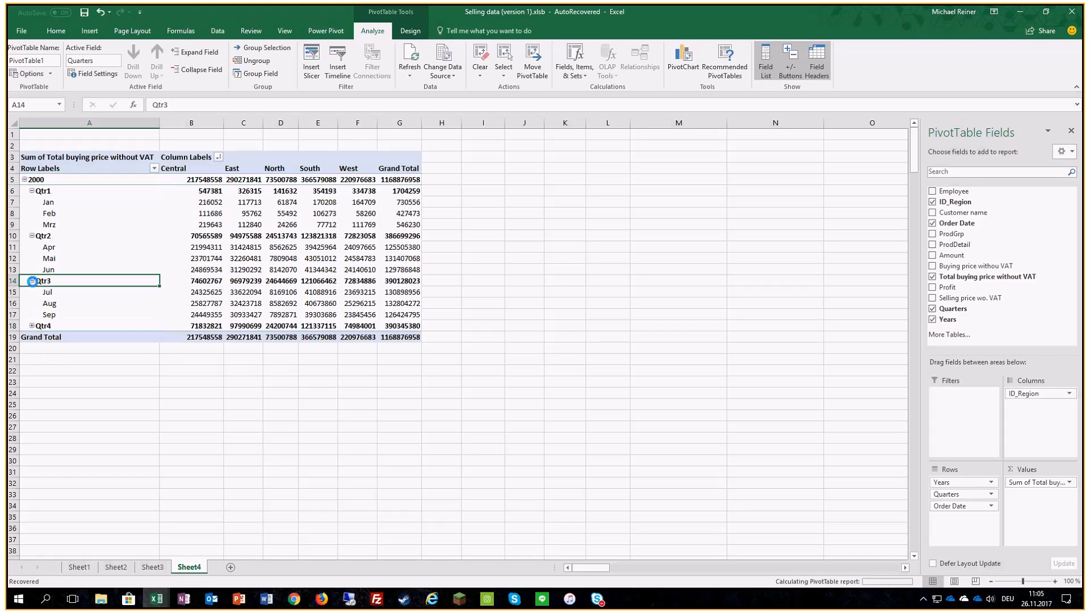
left_click(32, 236)
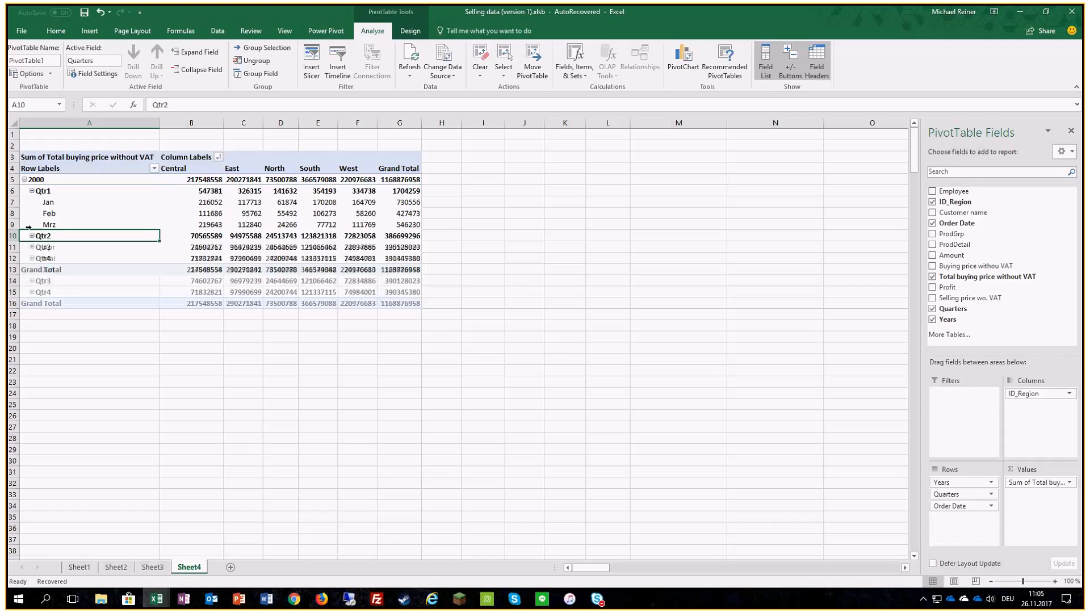
left_click(31, 191)
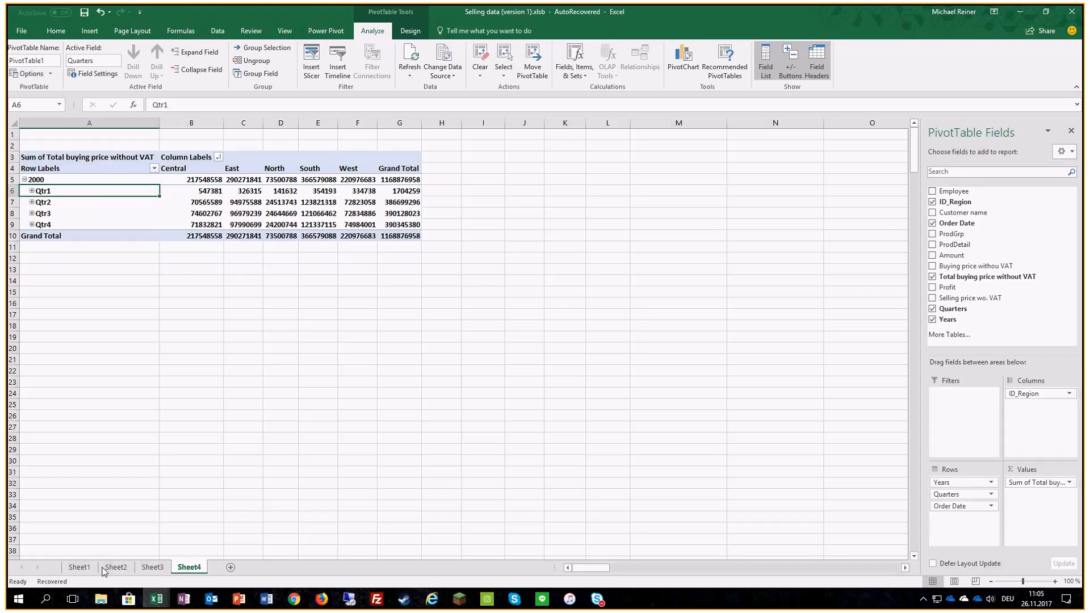
- Open the Personal data workbook and look through its list's name, sex, department, age, start and wage columns
left_click(101, 598)
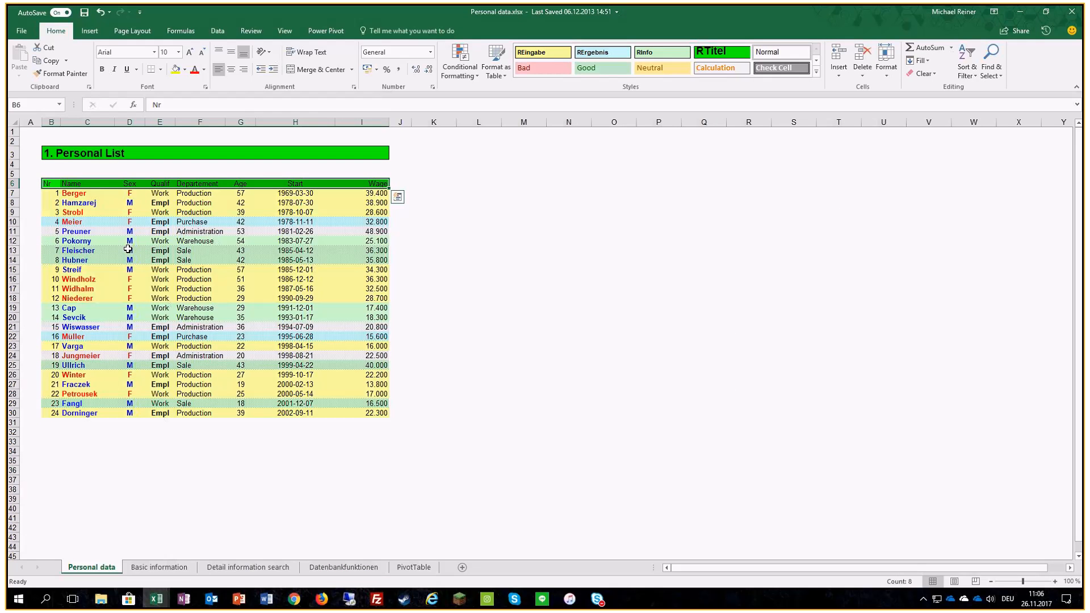
left_click(79, 212)
left_click_drag(73, 194, 73, 282)
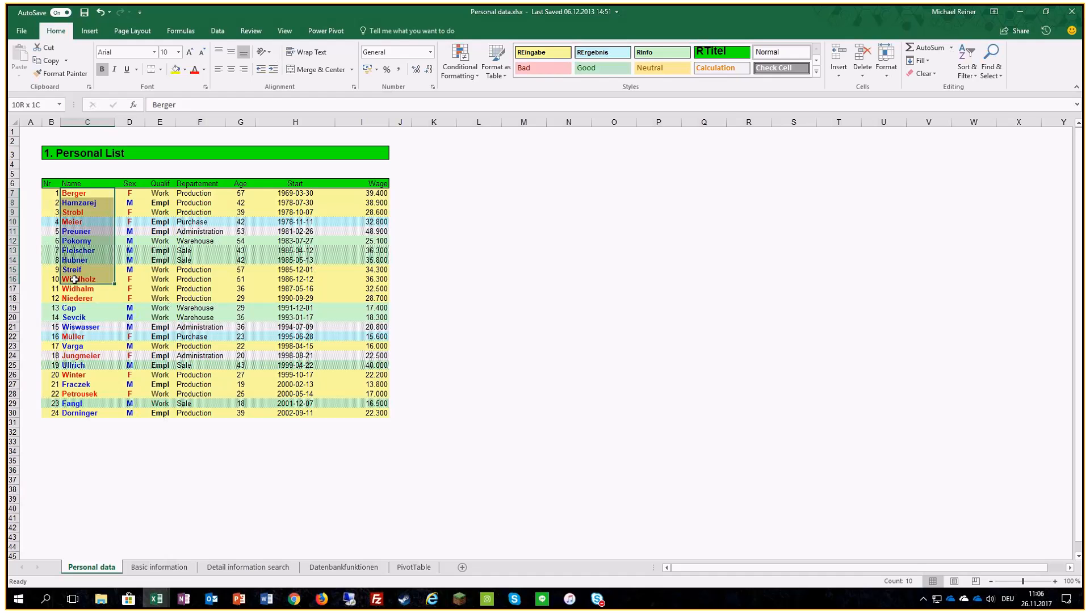
left_click_drag(129, 212, 127, 282)
left_click_drag(193, 213, 199, 308)
left_click_drag(239, 221, 240, 298)
left_click_drag(302, 222, 309, 254)
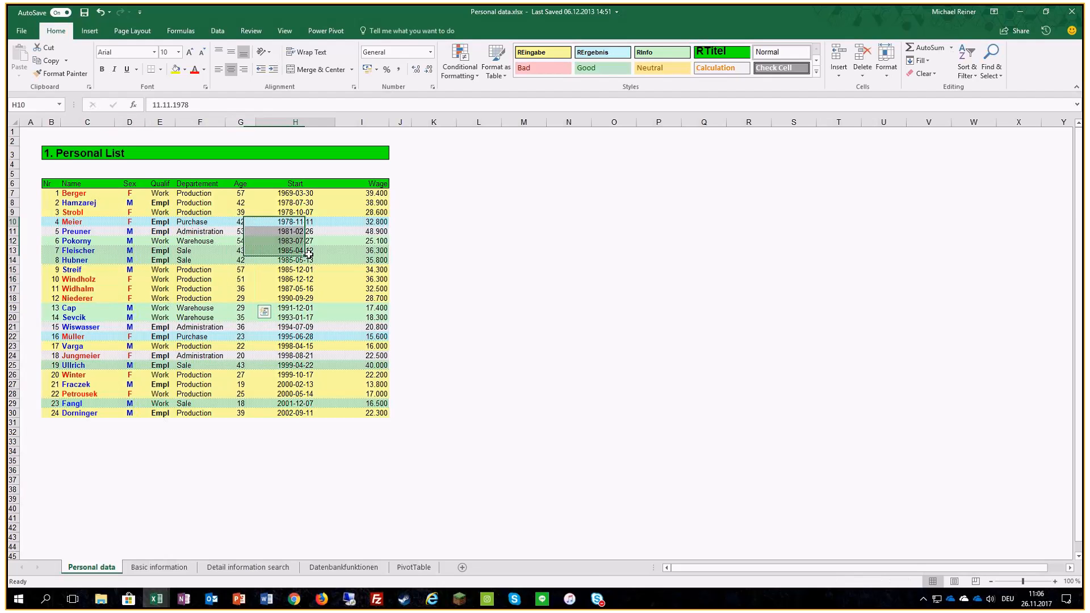
left_click_drag(363, 213, 363, 299)
- Create a PivotTable from the personal list on a new worksheet
left_click(161, 280)
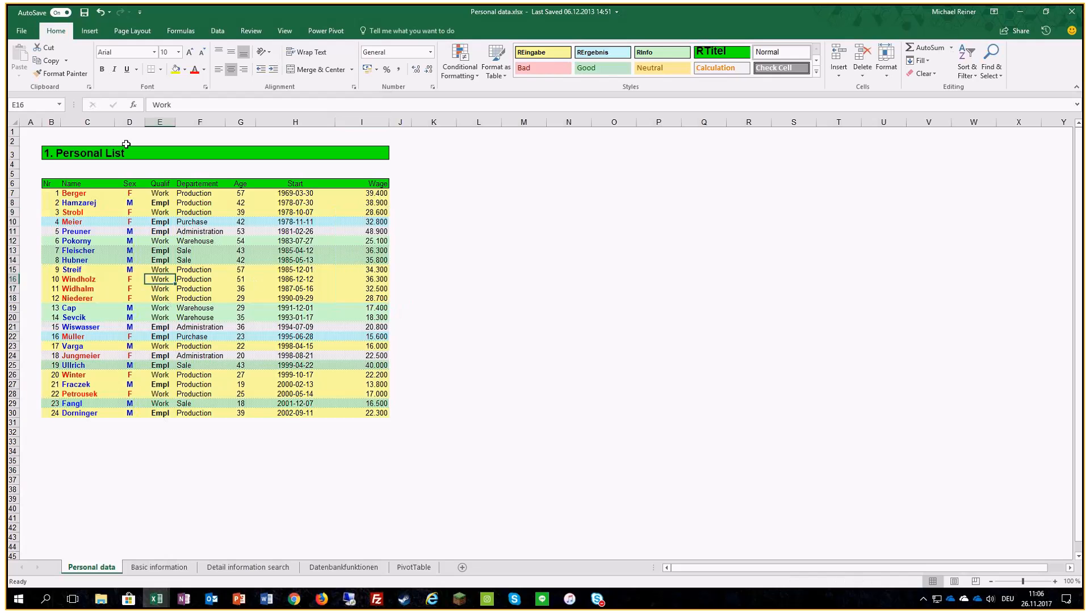
left_click(90, 31)
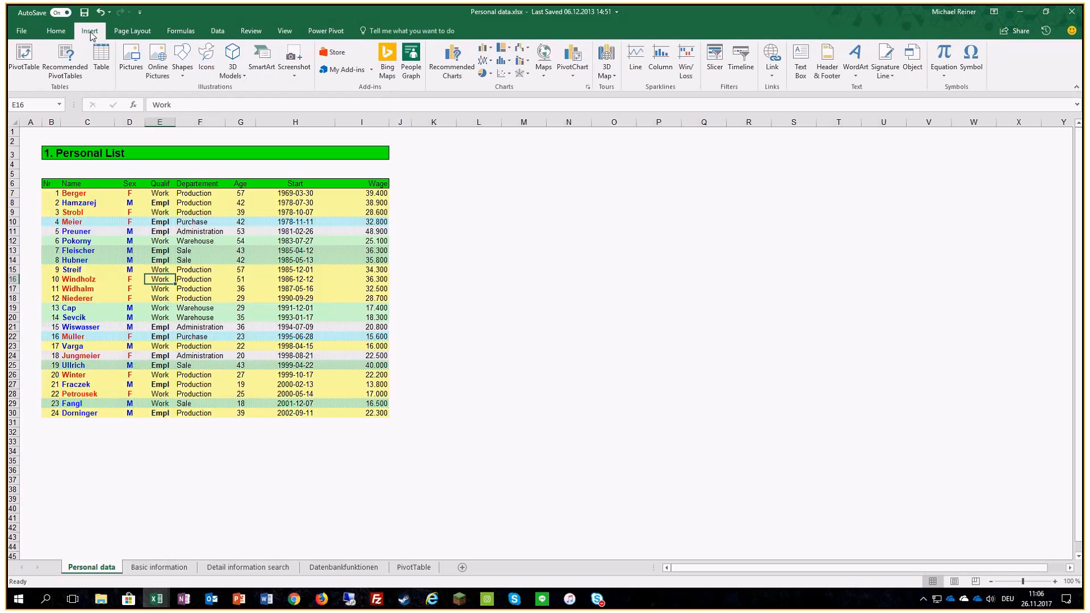
left_click(22, 55)
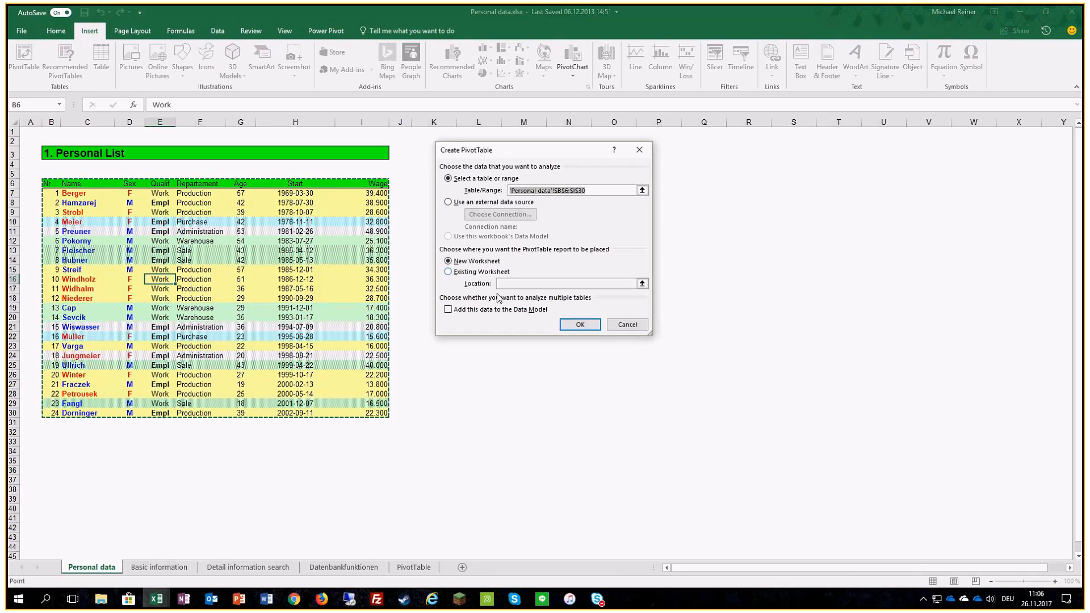
left_click(570, 324)
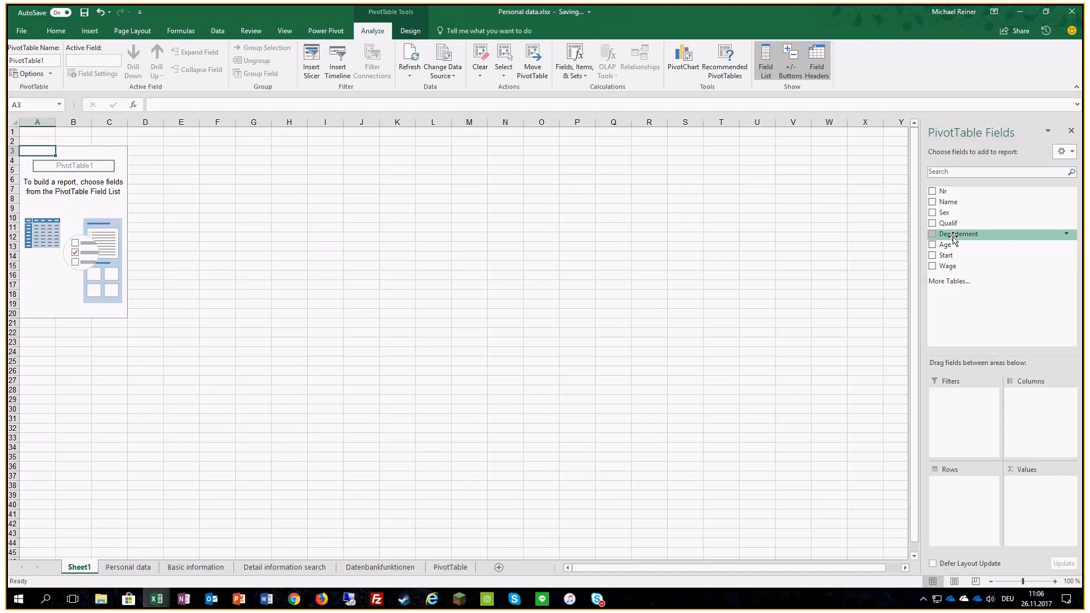
- Lay out the PivotTable with Departement as columns, the sum of Wage as values and Age as rows
left_click_drag(949, 233, 1033, 439)
left_click_drag(946, 264, 1056, 508)
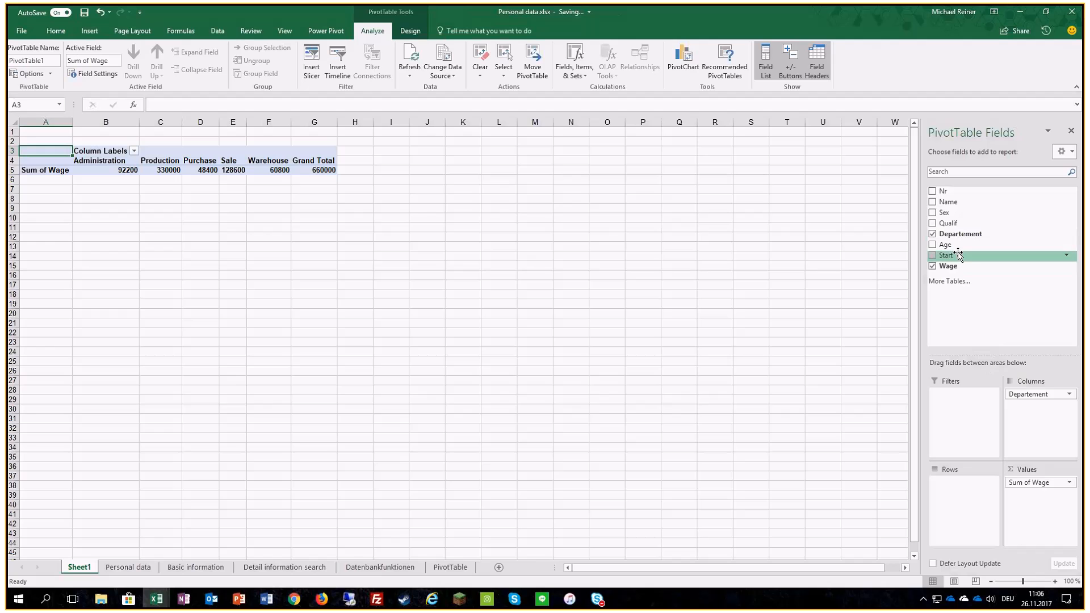
left_click_drag(944, 244, 980, 498)
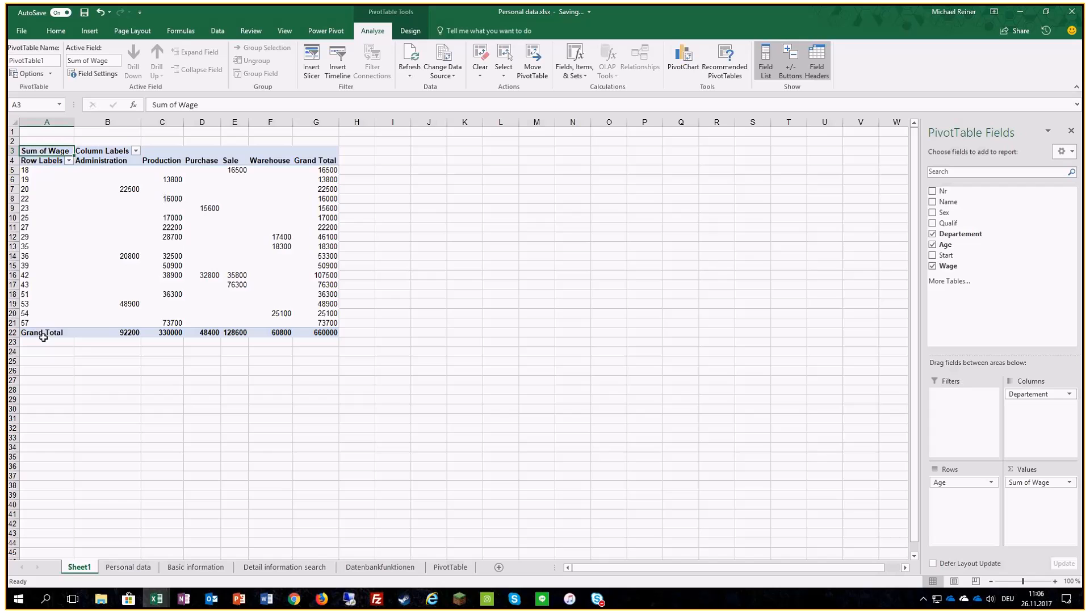
- Group the PivotTable's Age rows in intervals of 7 years, starting at 15 and ending at 57
left_click(44, 189)
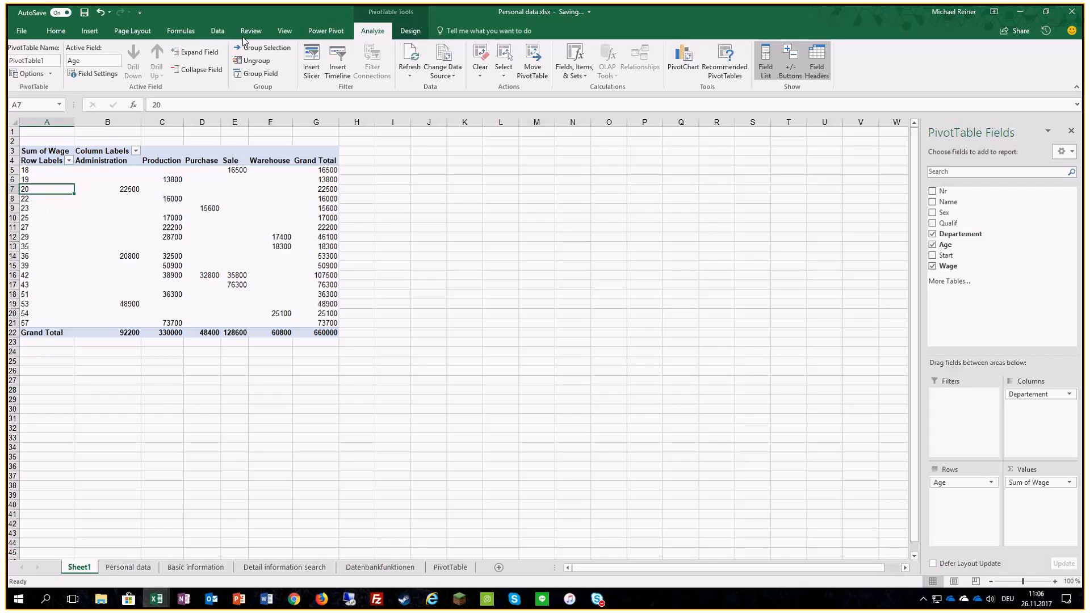
left_click(263, 50)
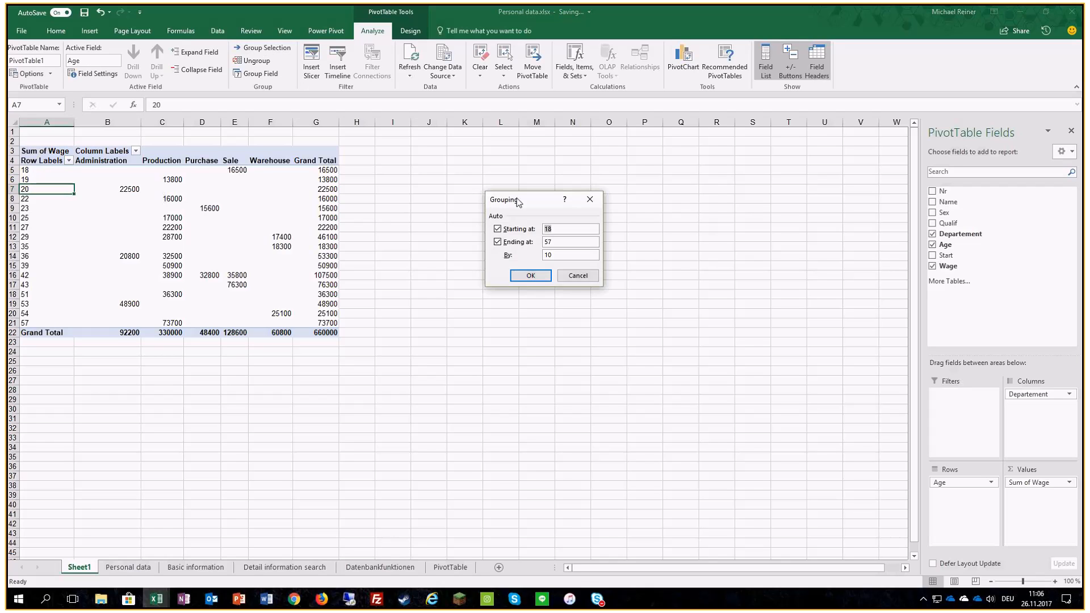
left_click_drag(516, 187, 409, 188)
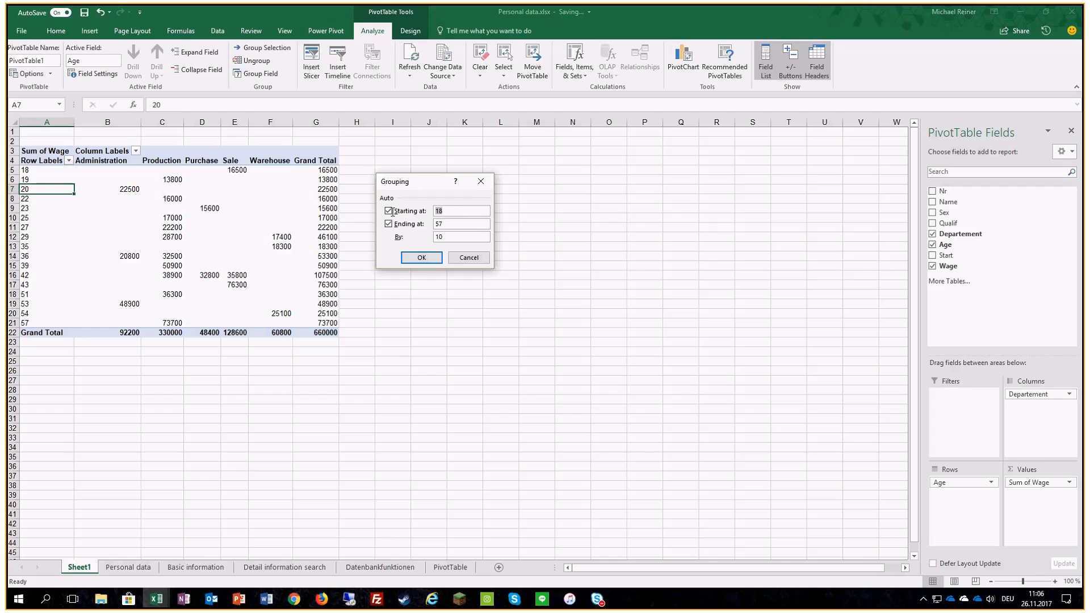
type("15")
key("BackSpace")
key("BackSpace")
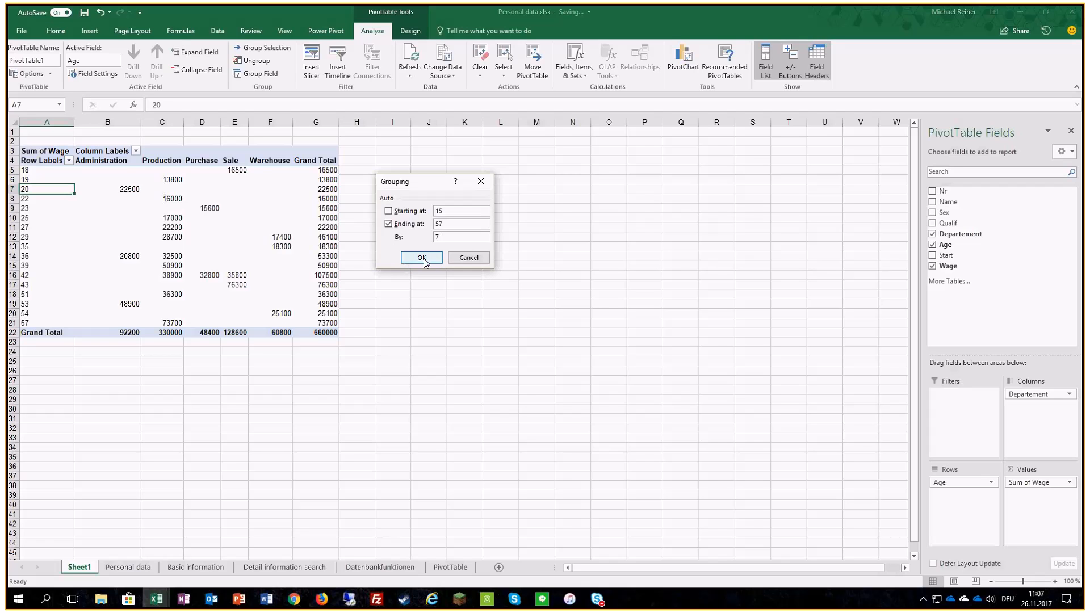
left_click(424, 259)
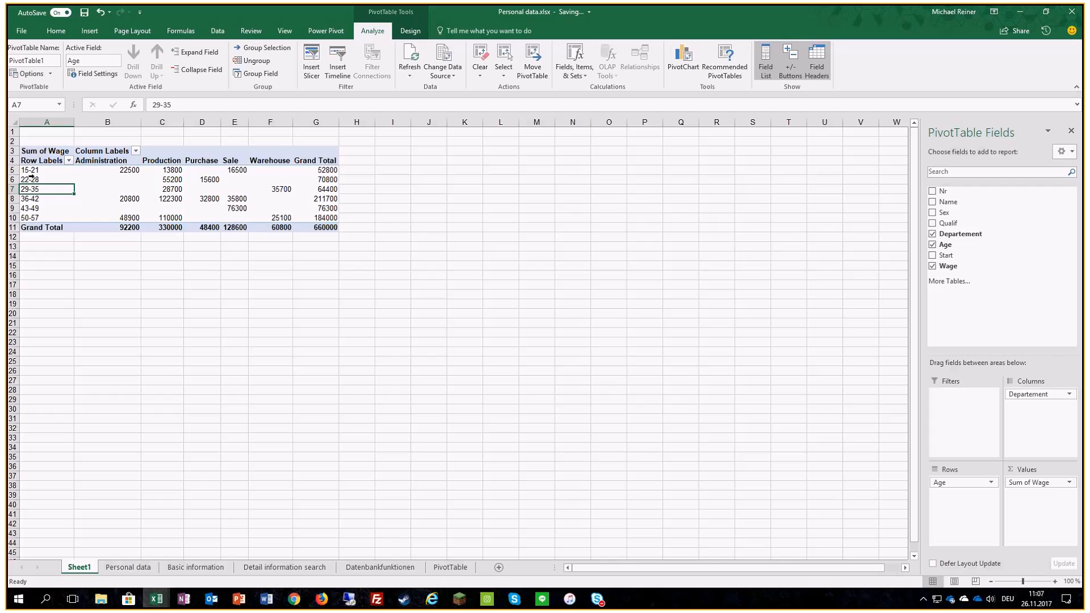
- Change the Wage value field's calculation from sum to Average for the age groups
left_click(36, 172)
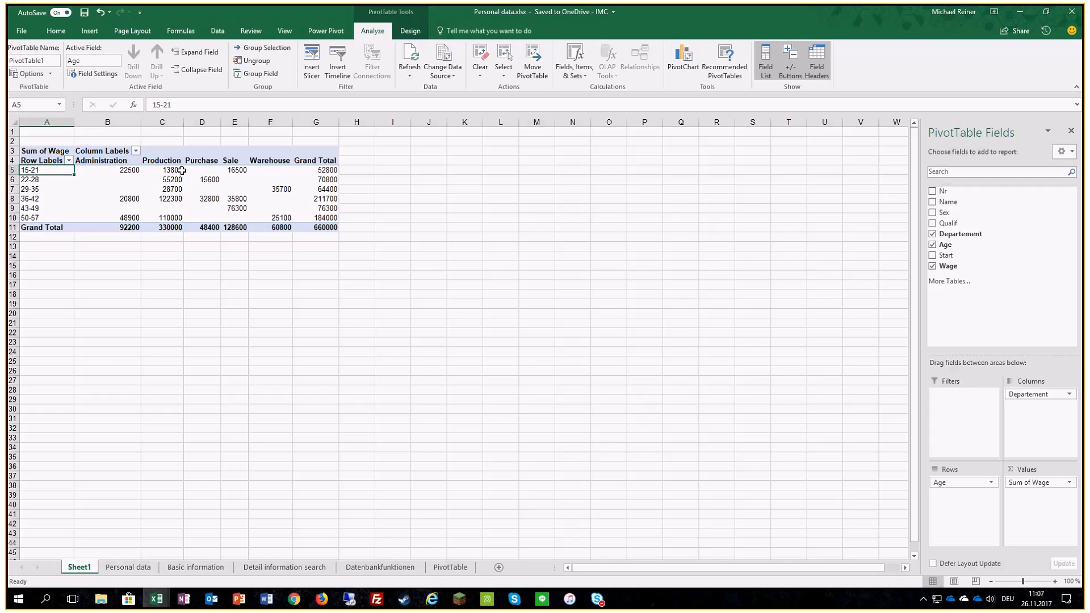
left_click(1033, 482)
left_click(1028, 475)
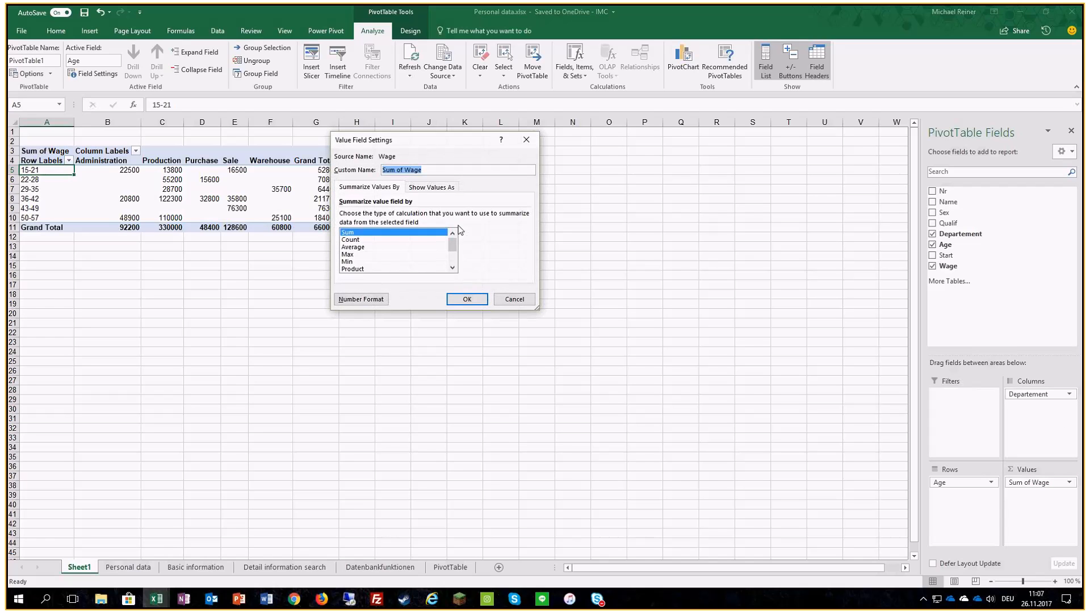
left_click(359, 247)
left_click(466, 299)
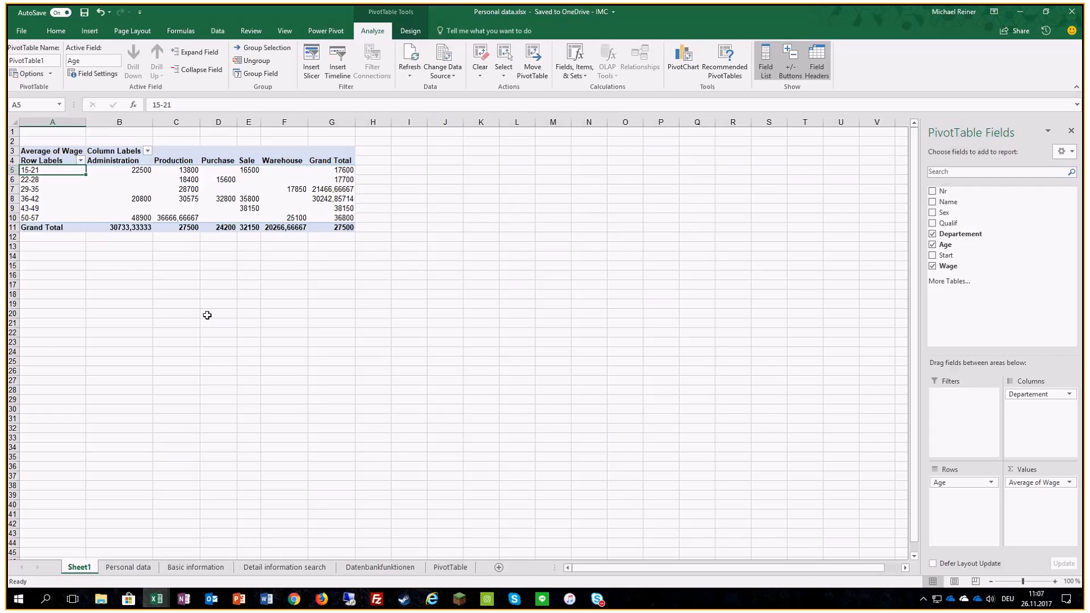
- Replace Departement with Sex as the PivotTable's column field and compare with the list on the Personal data sheet
left_click(129, 567)
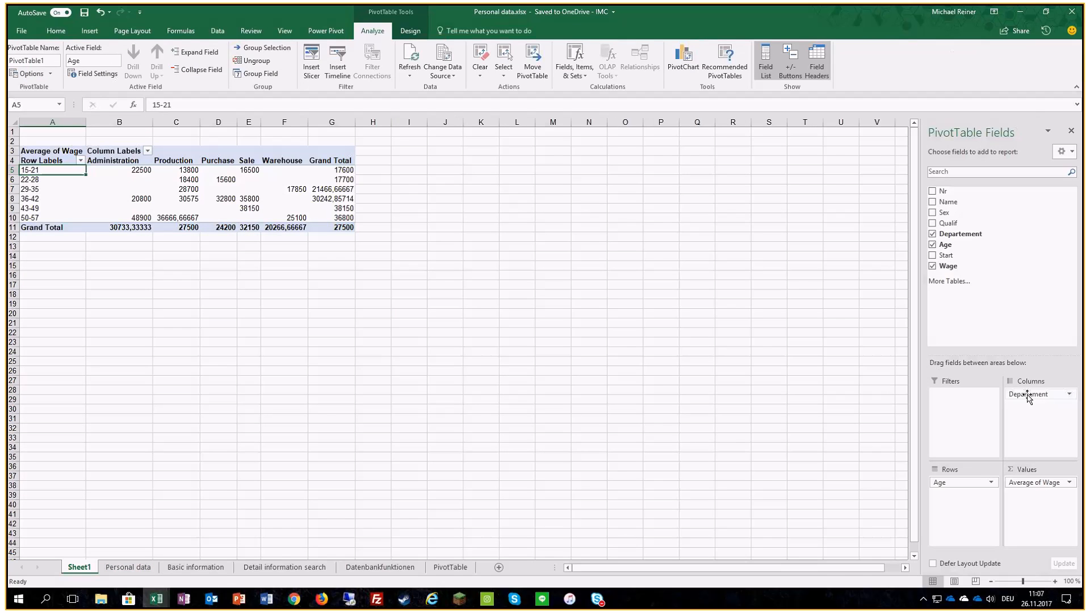
mouse_move(1031, 396)
left_mouse_down()
mouse_move(939, 305)
mouse_move(934, 209)
mouse_move(1039, 397)
left_mouse_up()
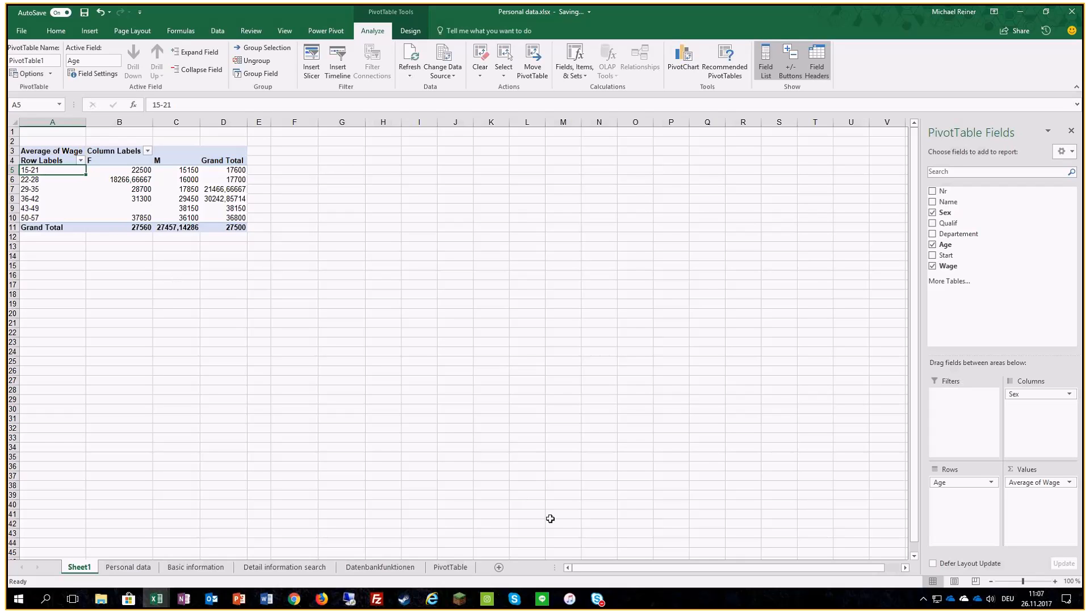
left_click(129, 567)
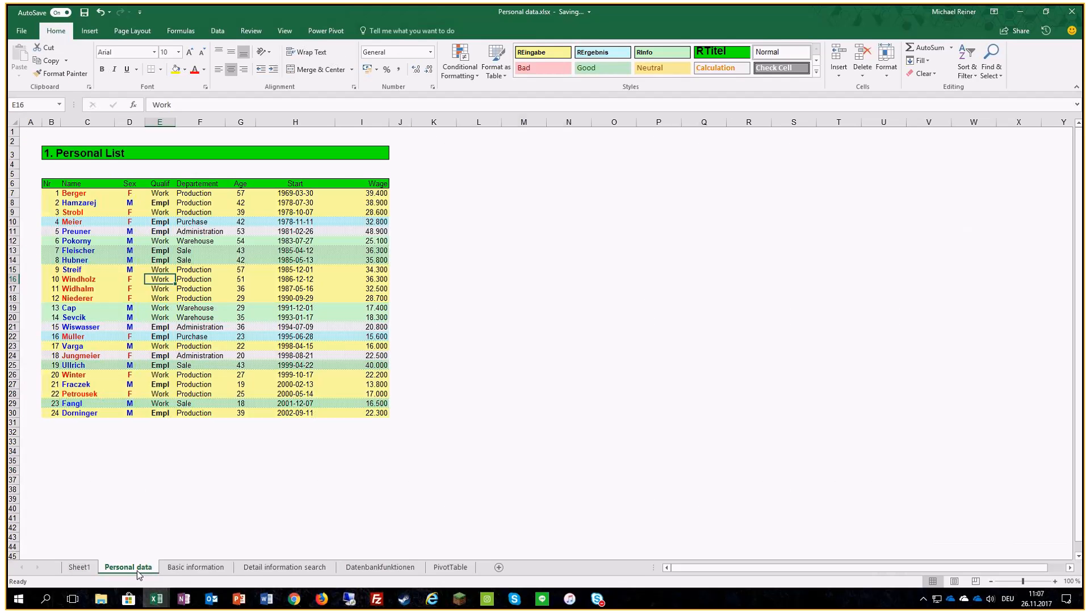
left_click(79, 567)
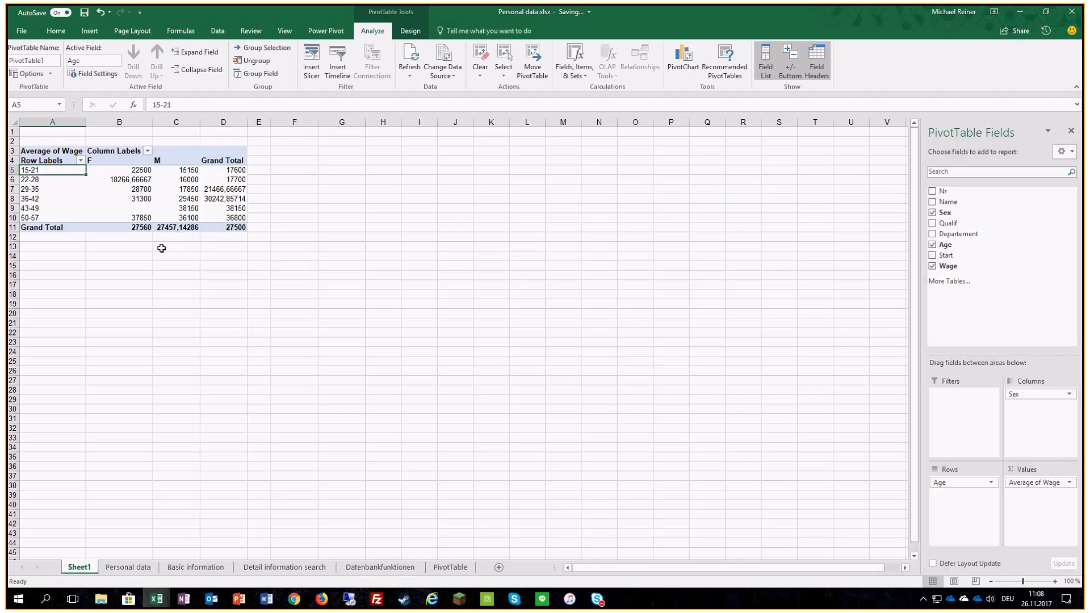